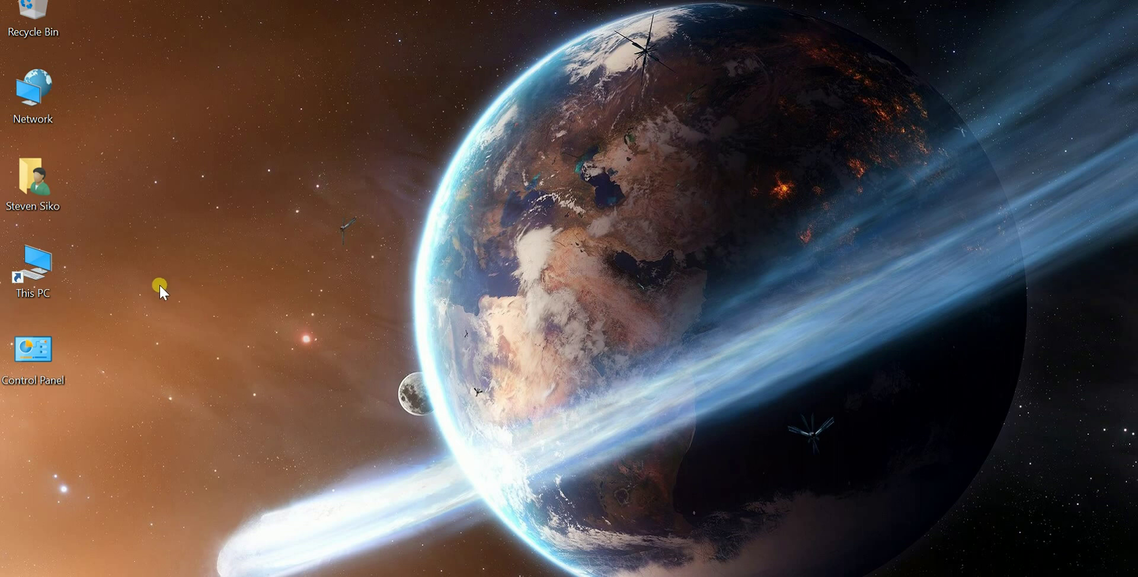
- Open the D: drive from This PC
click(32, 268)
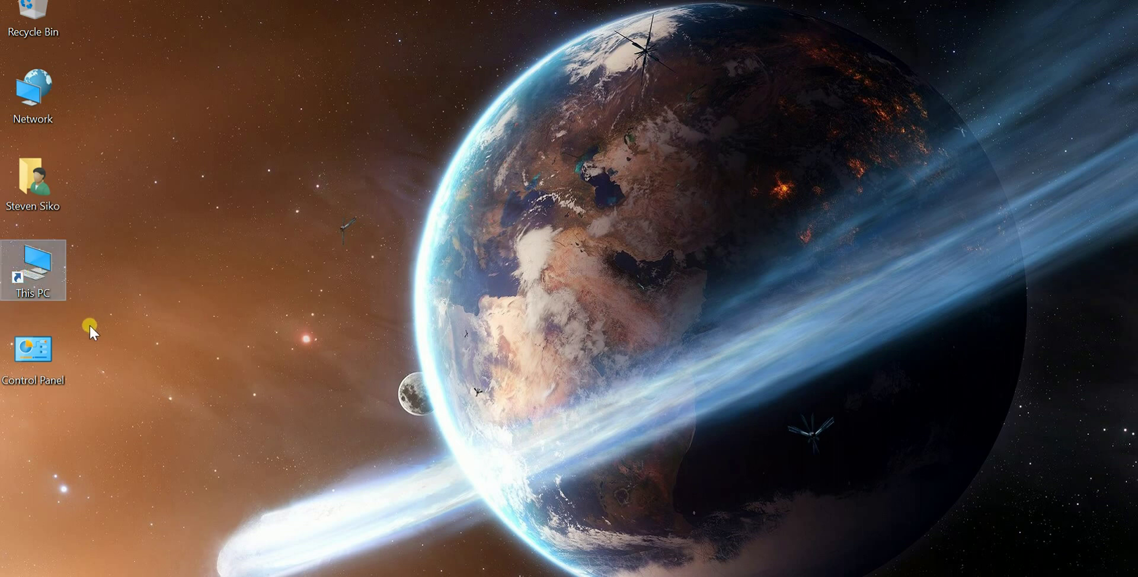
double_click(49, 274)
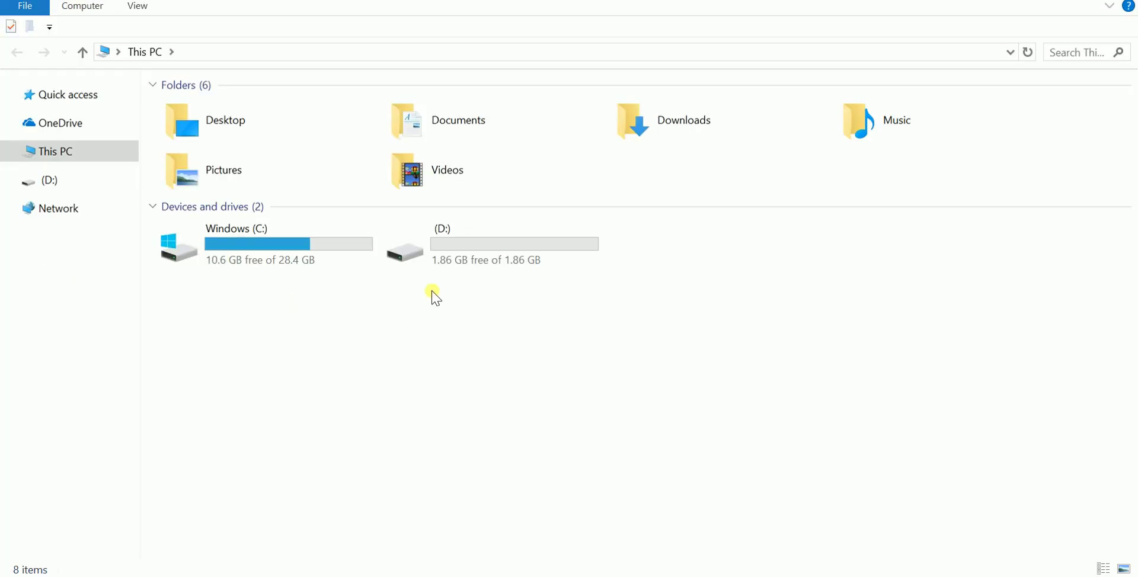
click(462, 255)
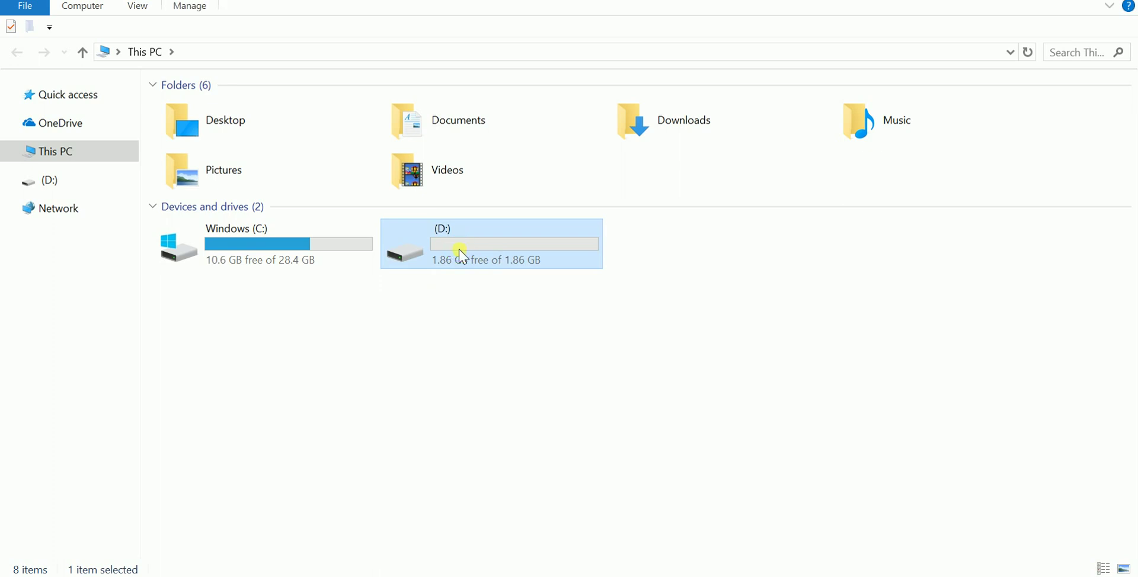
right_click(461, 255)
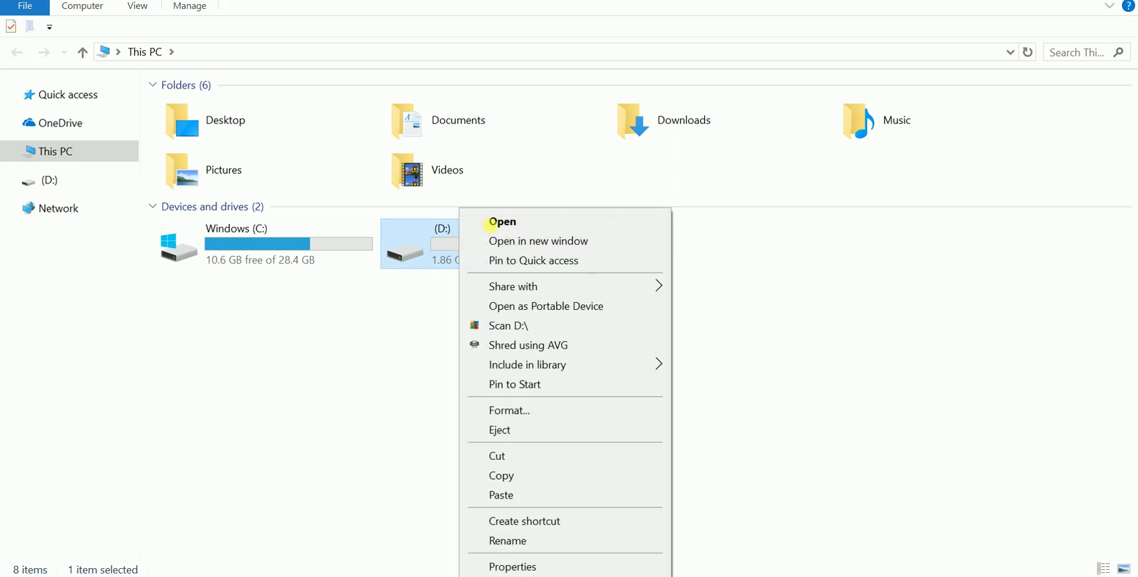
click(494, 231)
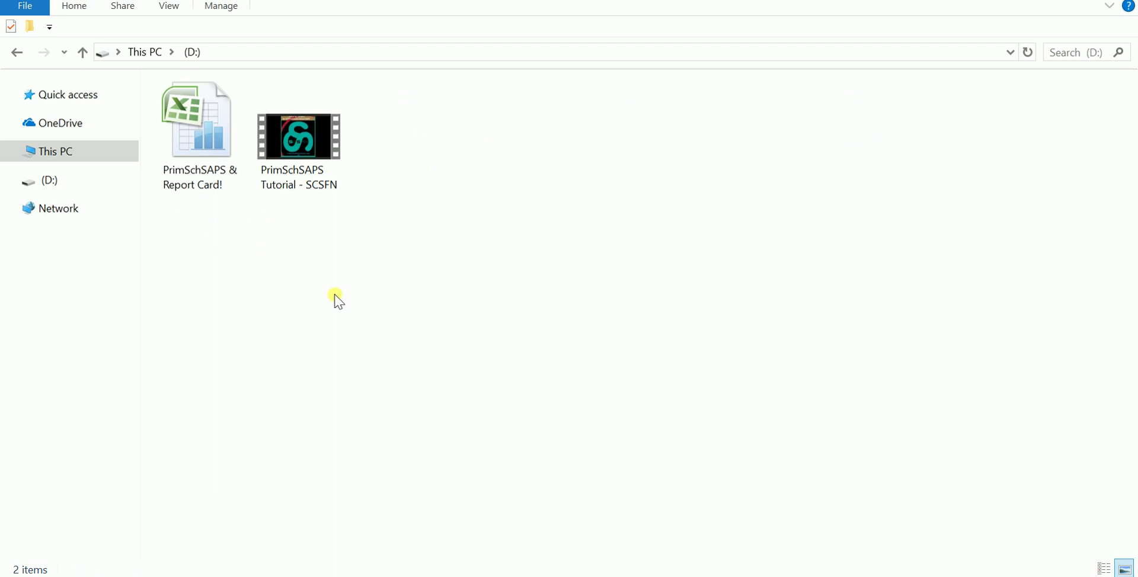
- Examine the PrimSchSAPS & Report Card! workbook and the tutorial video on the D: drive, selecting both files
click(210, 176)
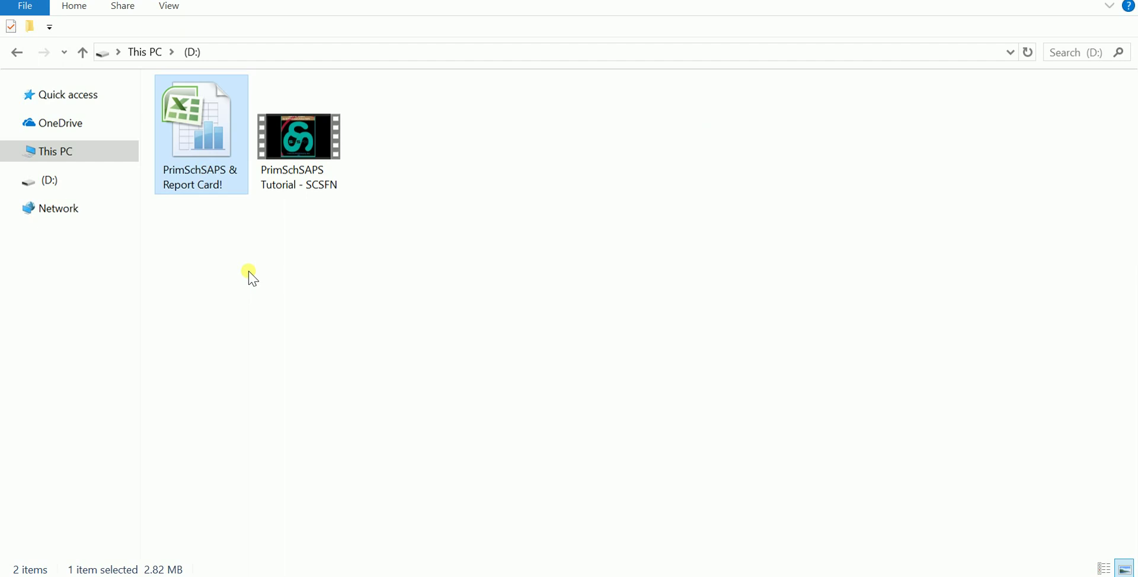
click(302, 176)
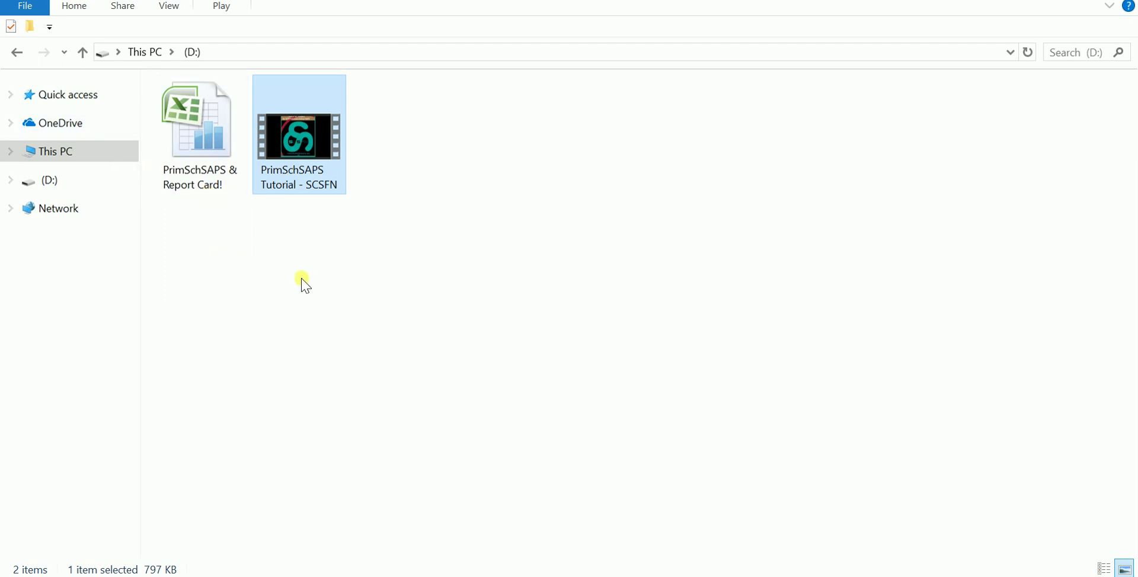
key(ctrl+a)
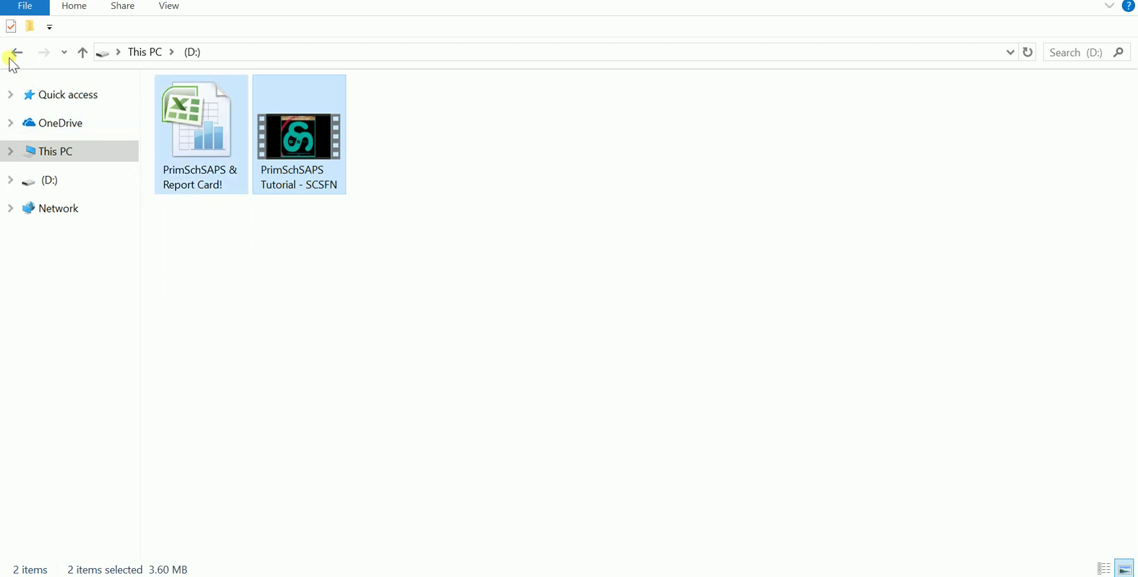
- Open New folder in Documents, select PrimSchSAPS & Report Card!, and switch to that workbook in Excel
click(20, 52)
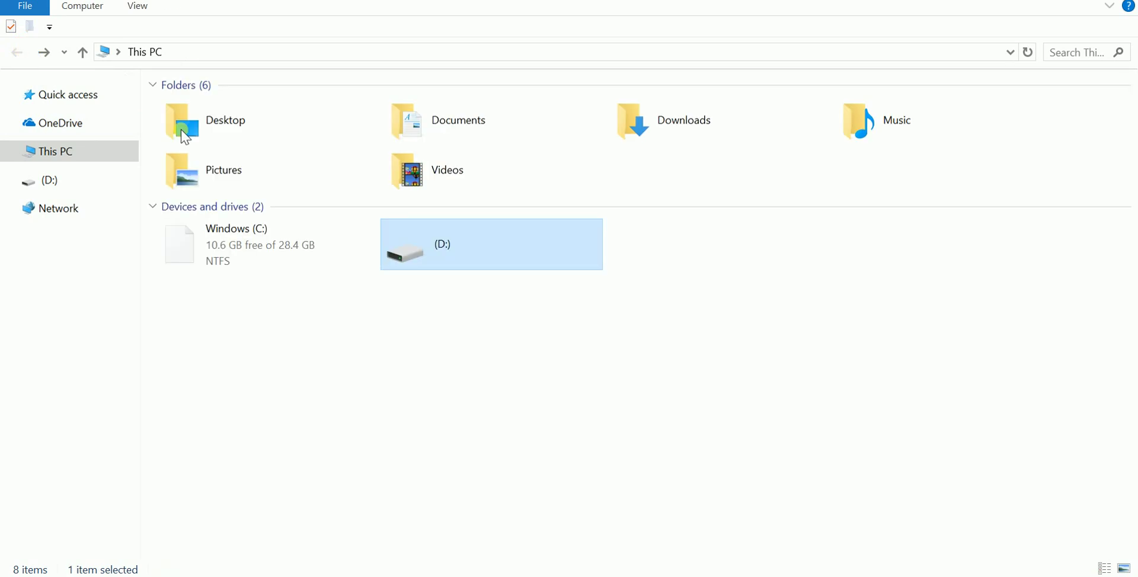
double_click(467, 127)
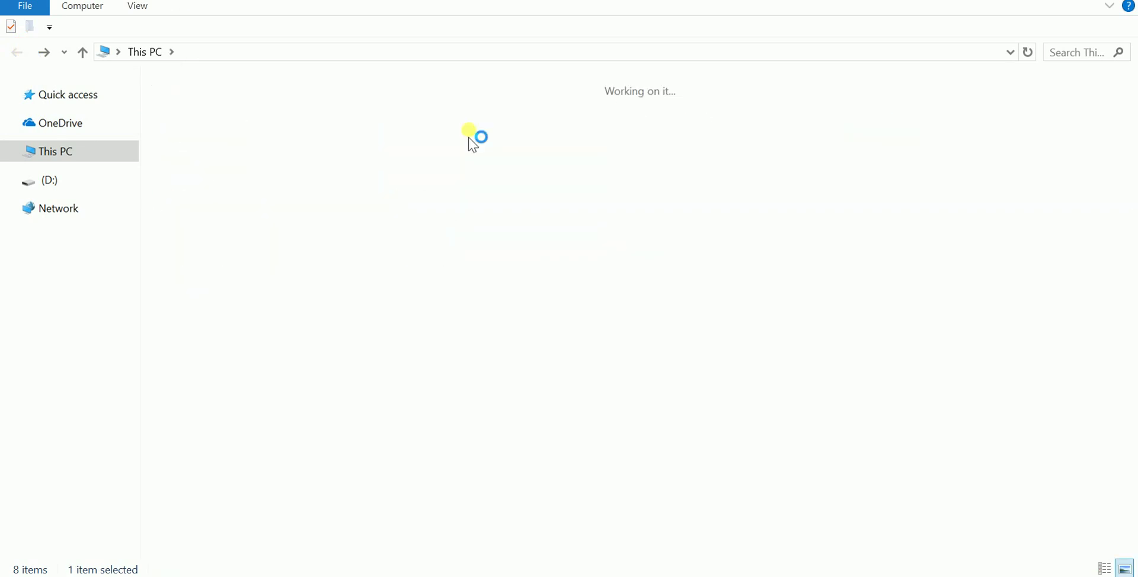
double_click(593, 124)
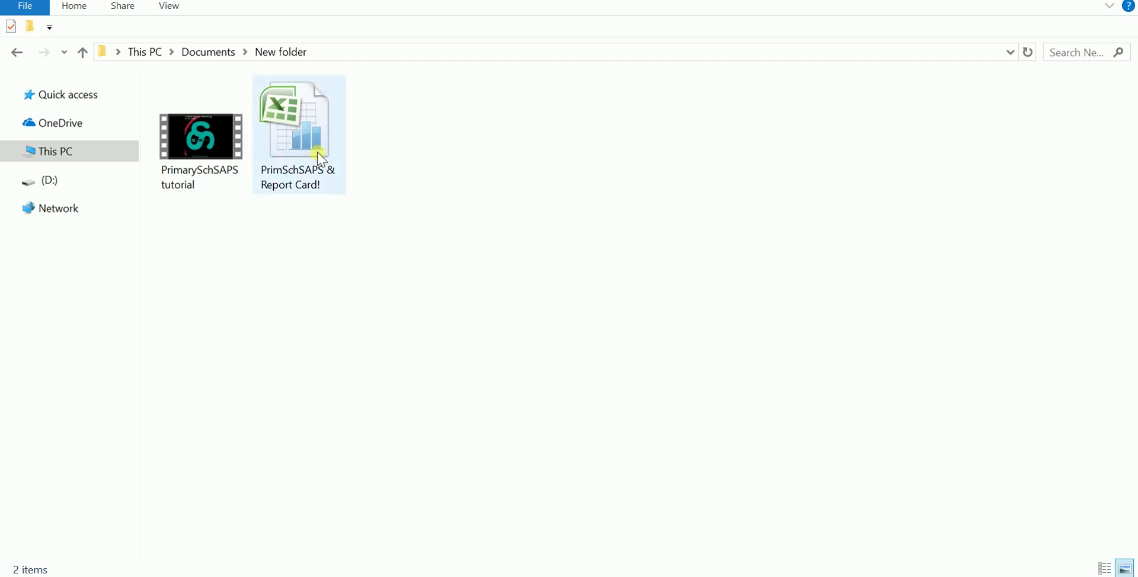
click(320, 159)
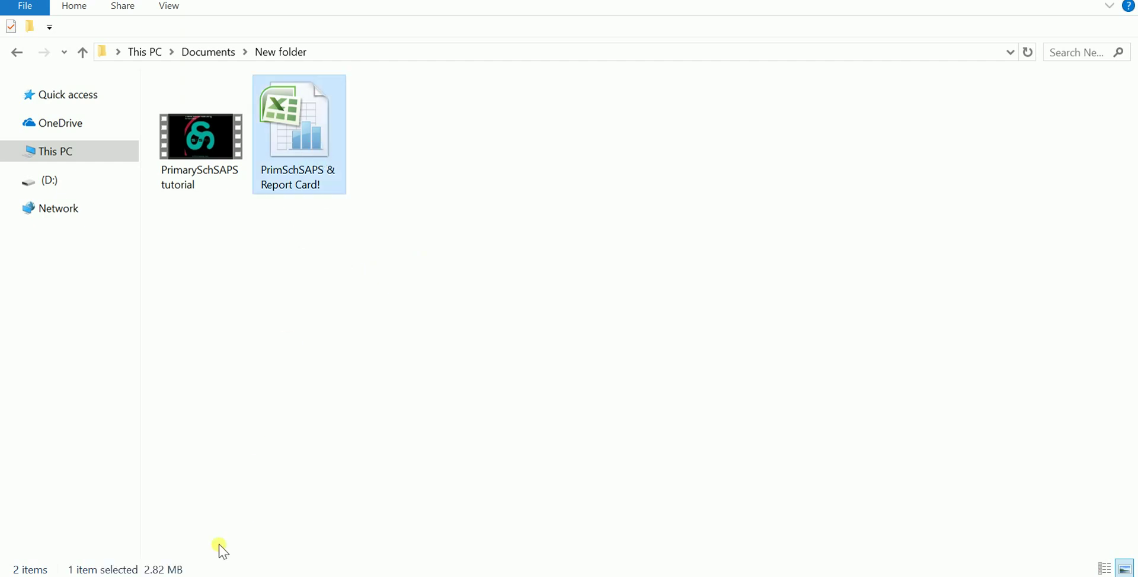
mouse_move(242, 574)
click(346, 504)
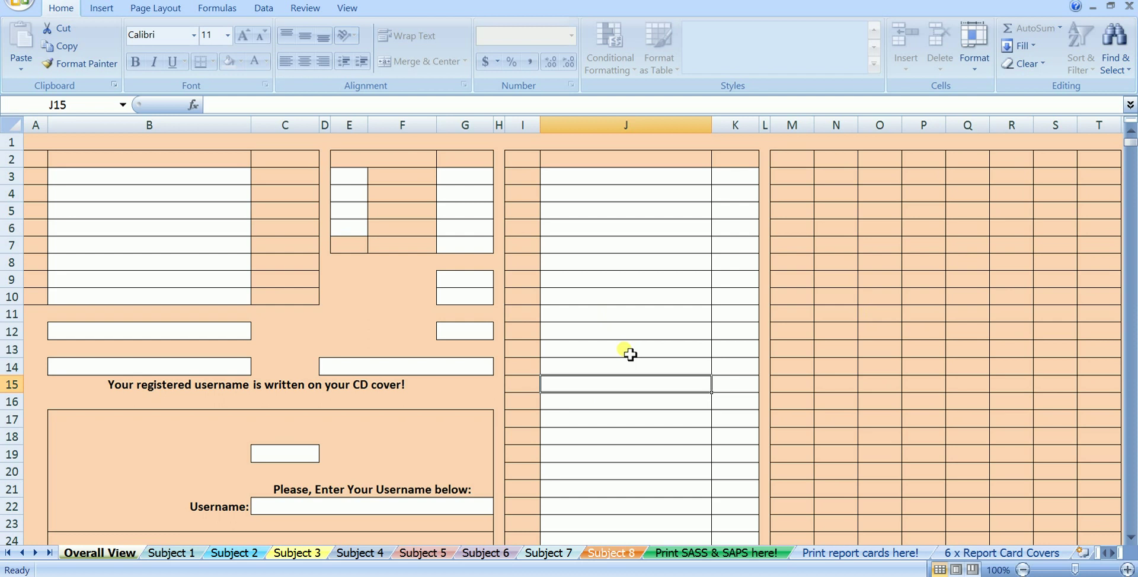
- Examine the list cells in column J and the subject cells B3:B10 on the Overall View sheet
click(817, 363)
drag(612, 247, 610, 414)
click(603, 364)
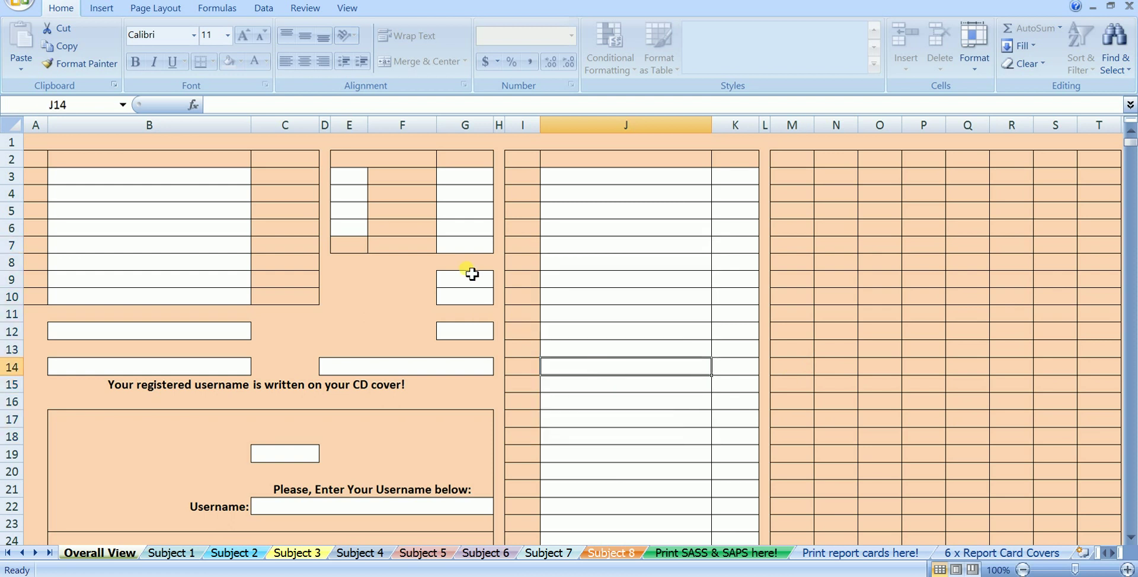
drag(216, 180, 202, 303)
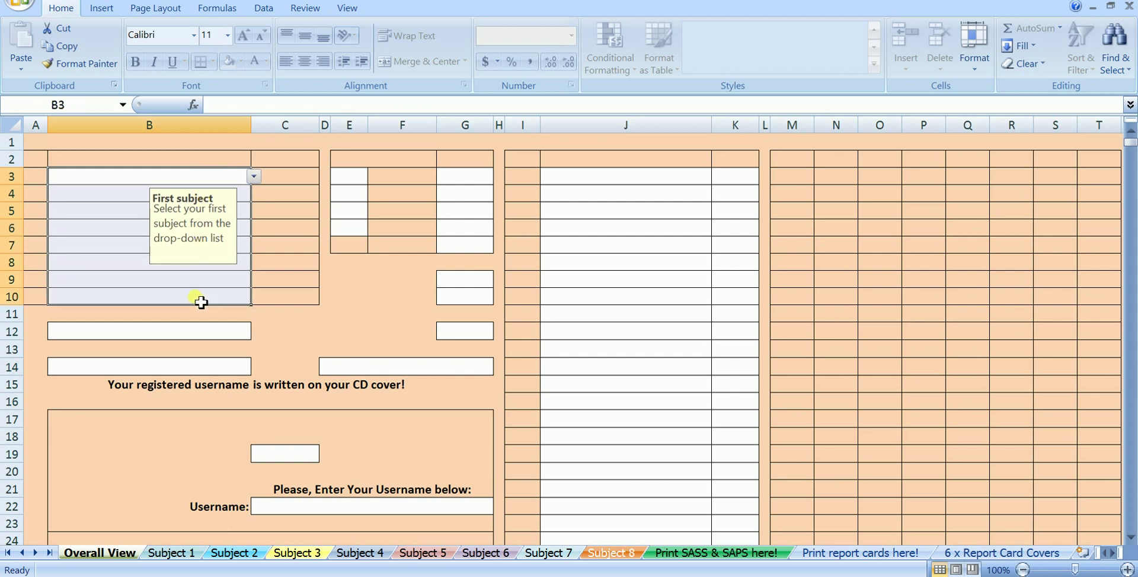
click(201, 300)
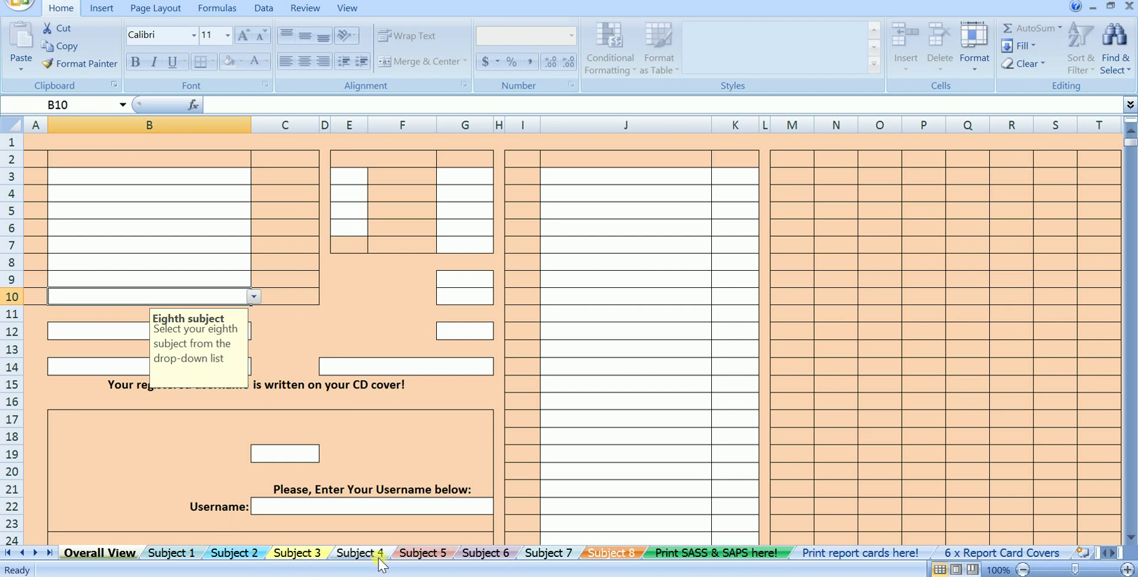
- Look through the subject sheets, the report card printing sheet and the 6 x Report Card Covers sheet, and return to Overall View
click(593, 554)
click(568, 556)
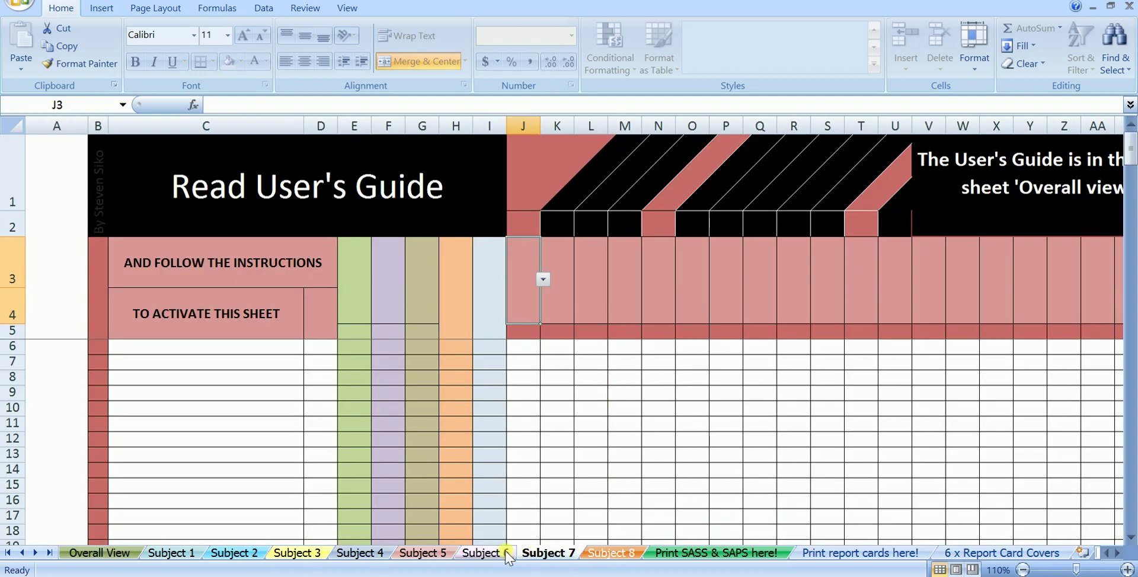
click(466, 555)
click(426, 554)
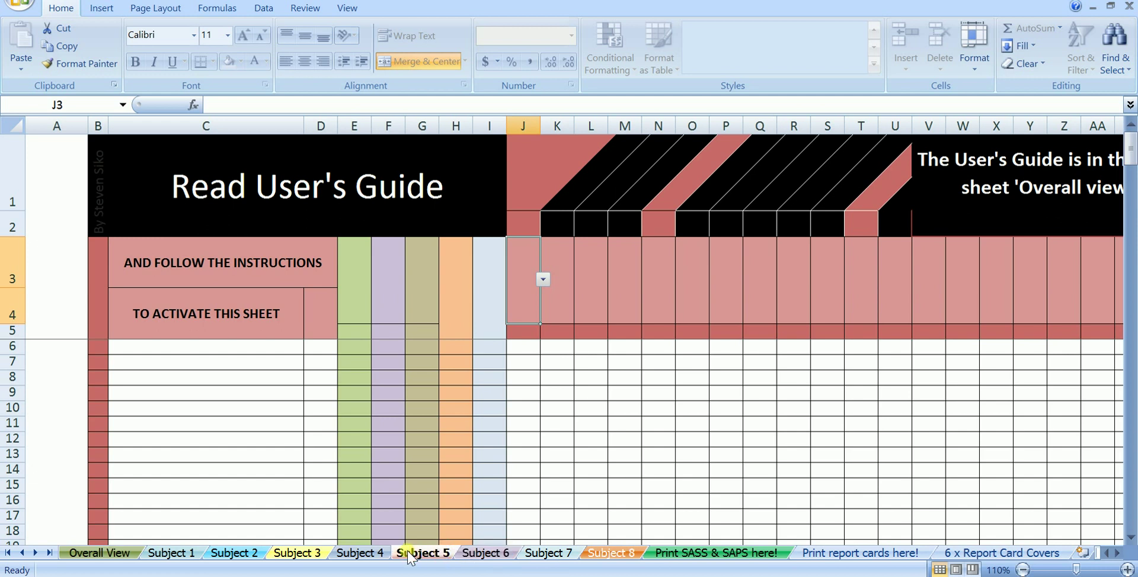
click(381, 554)
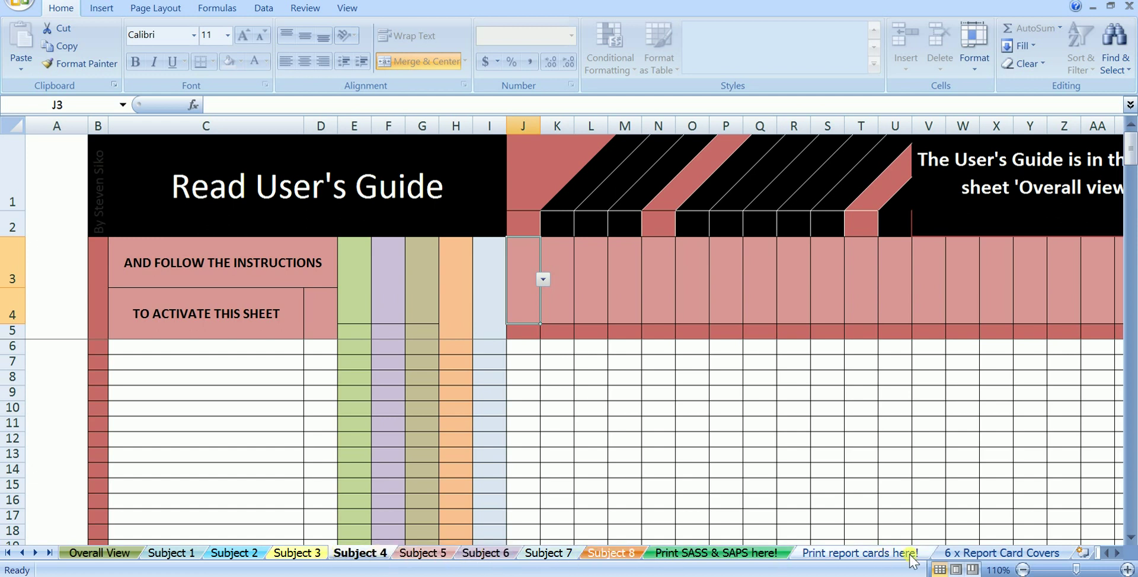
click(762, 553)
click(837, 555)
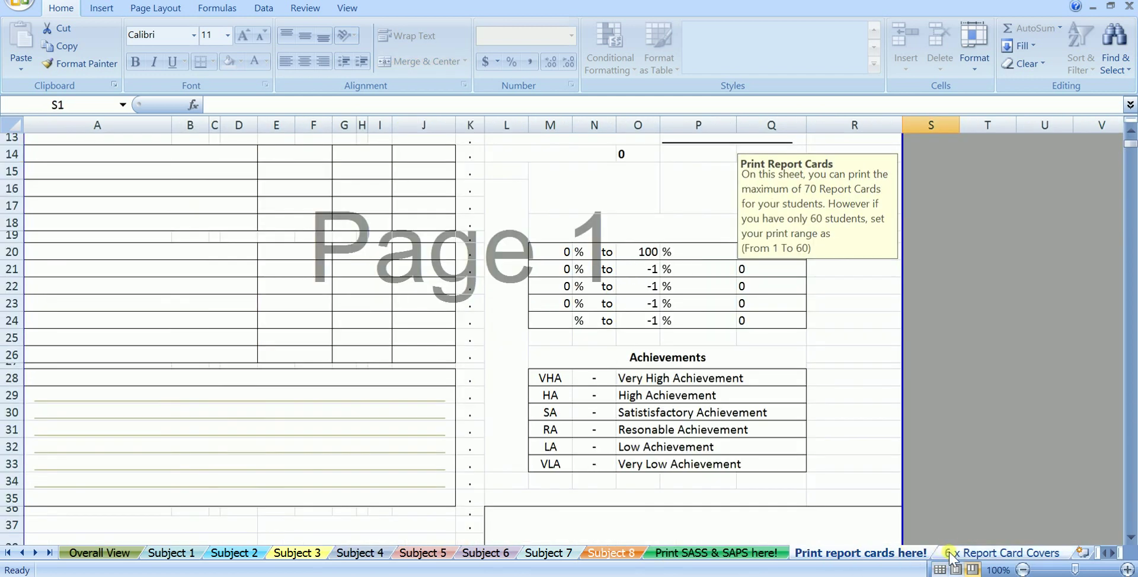
click(949, 555)
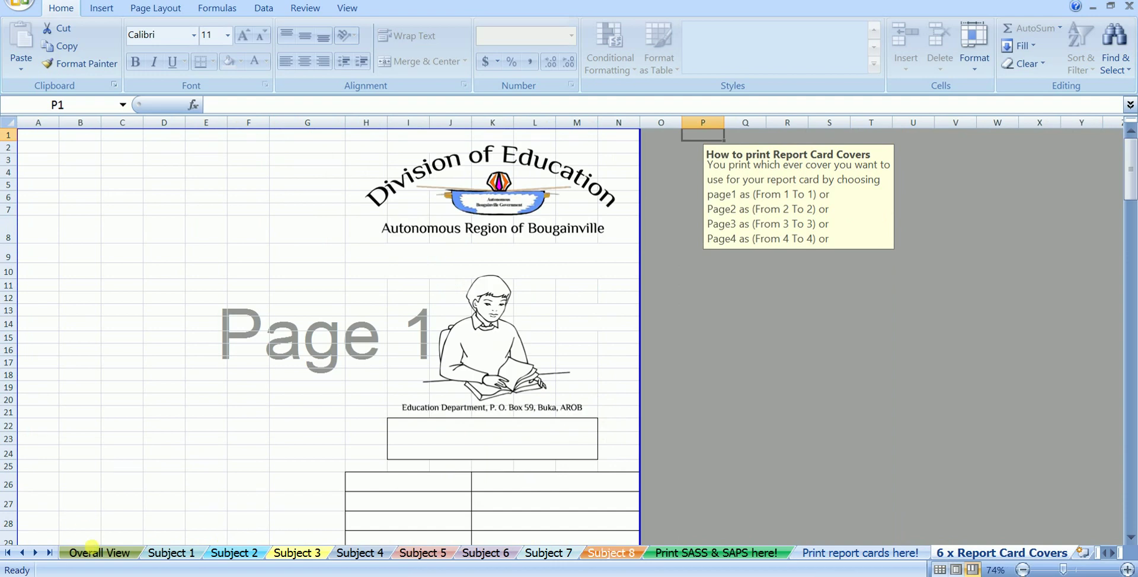
click(98, 553)
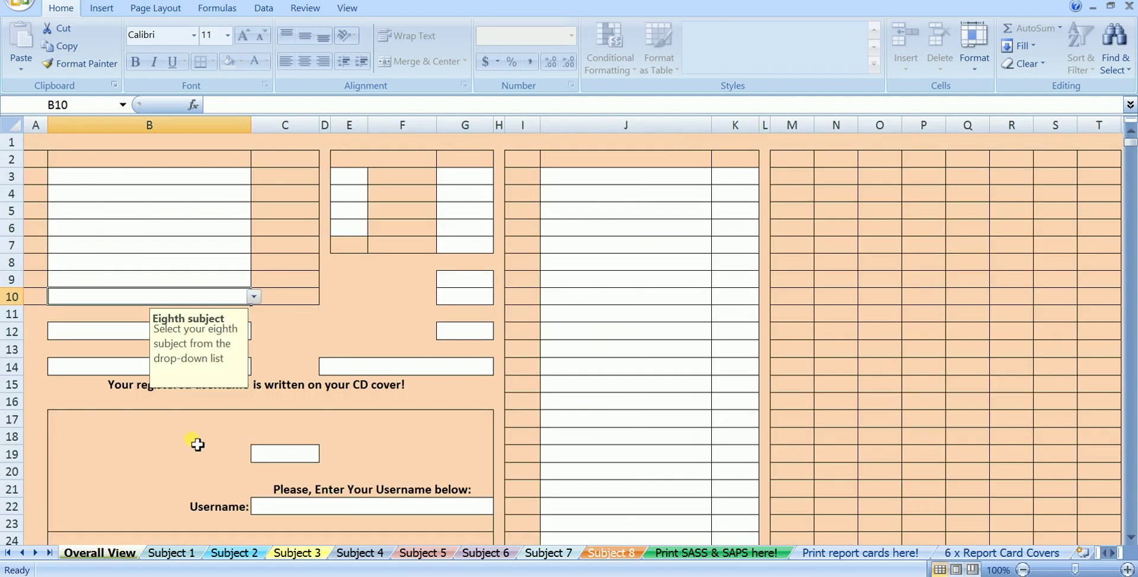
- Examine the input cells for the percentage range, cell G9, the username and the school's name on Overall View
click(341, 179)
click(370, 176)
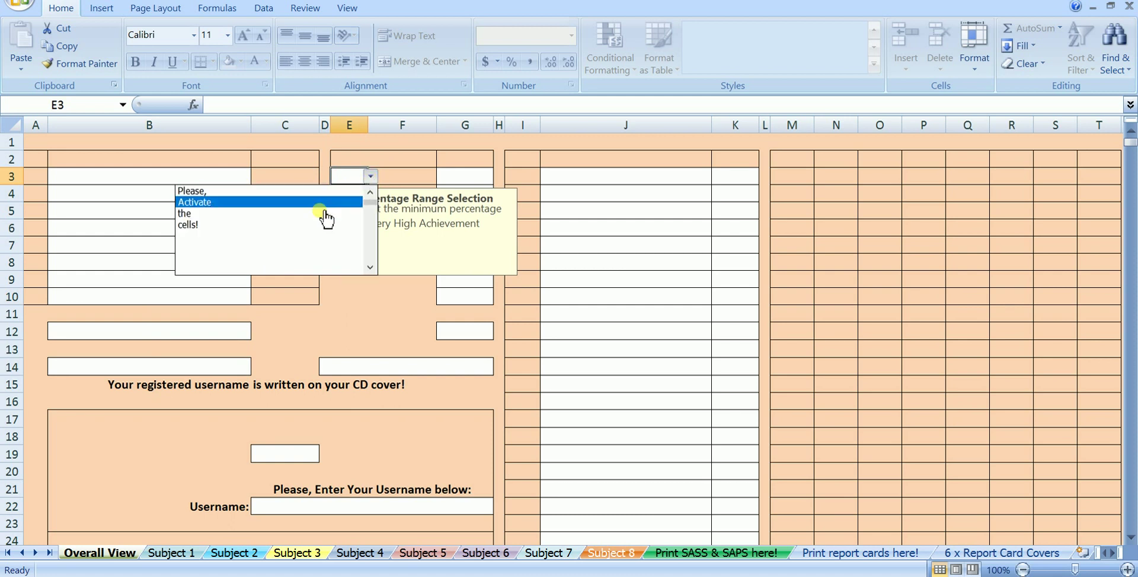
click(603, 240)
click(472, 277)
click(496, 279)
click(600, 419)
click(415, 507)
click(190, 336)
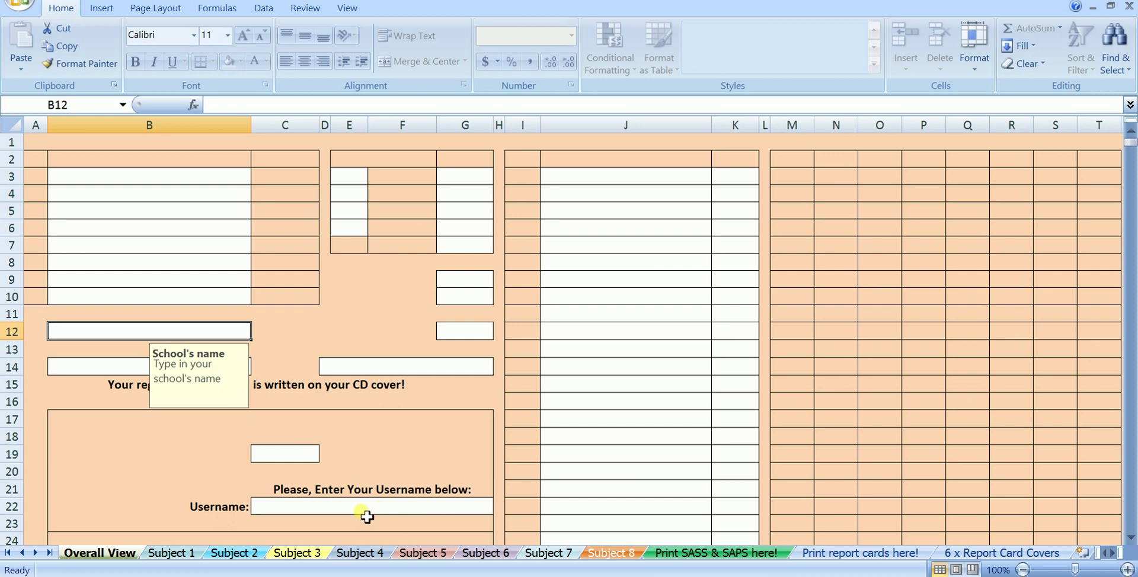
- Enter the registered username in cell C22 of Overall View to activate the workbook
click(349, 510)
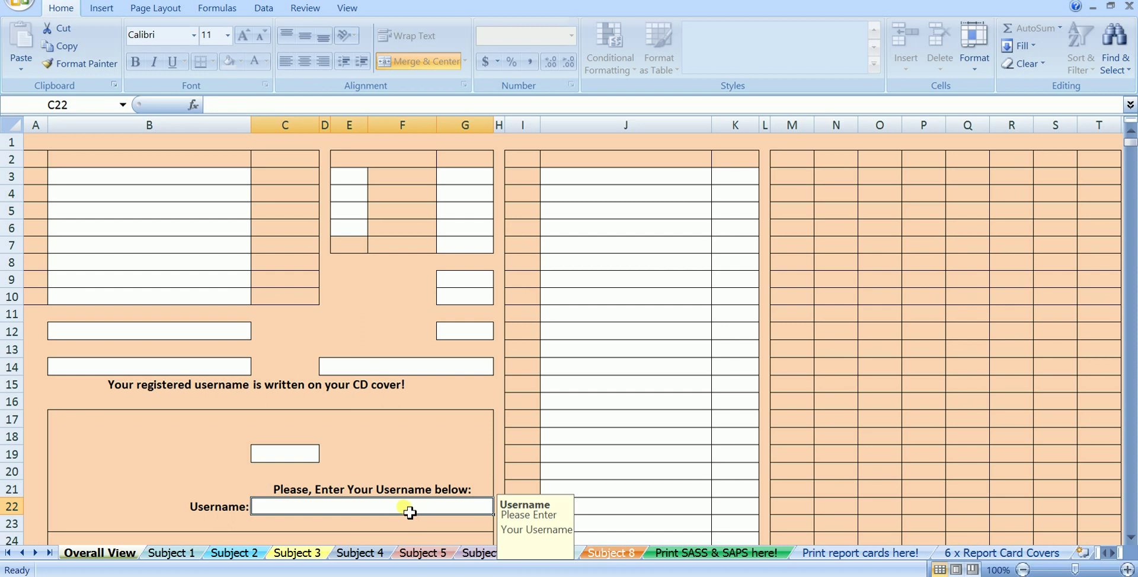
text(Mr. Siko)
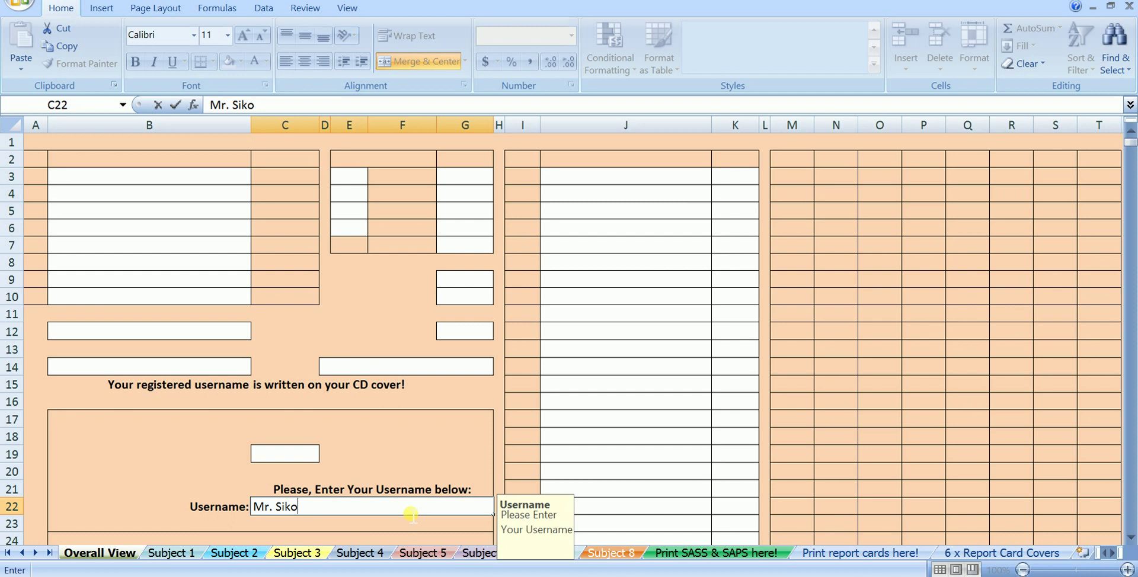
key(Return)
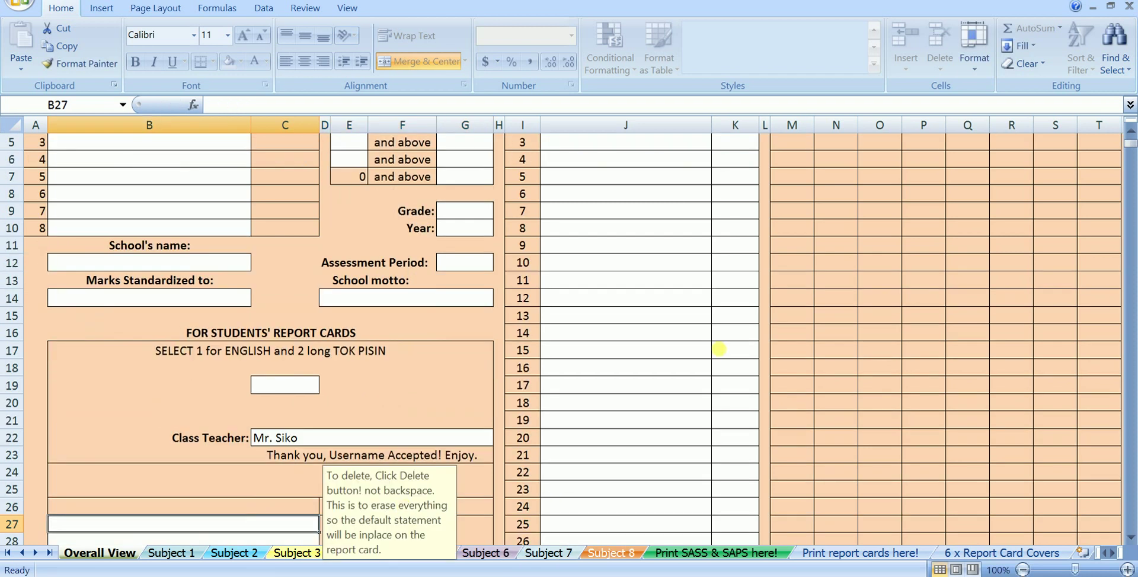
- Set the first subject to Language and the second subject to Mathematics in the Subject box
scroll(686, 363, up, 2)
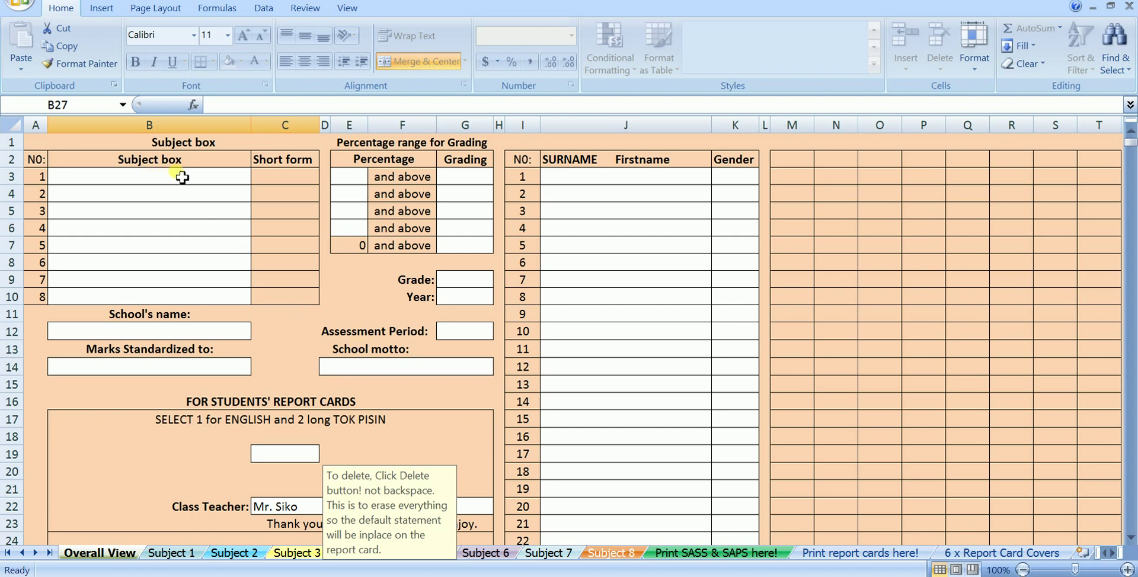
click(148, 182)
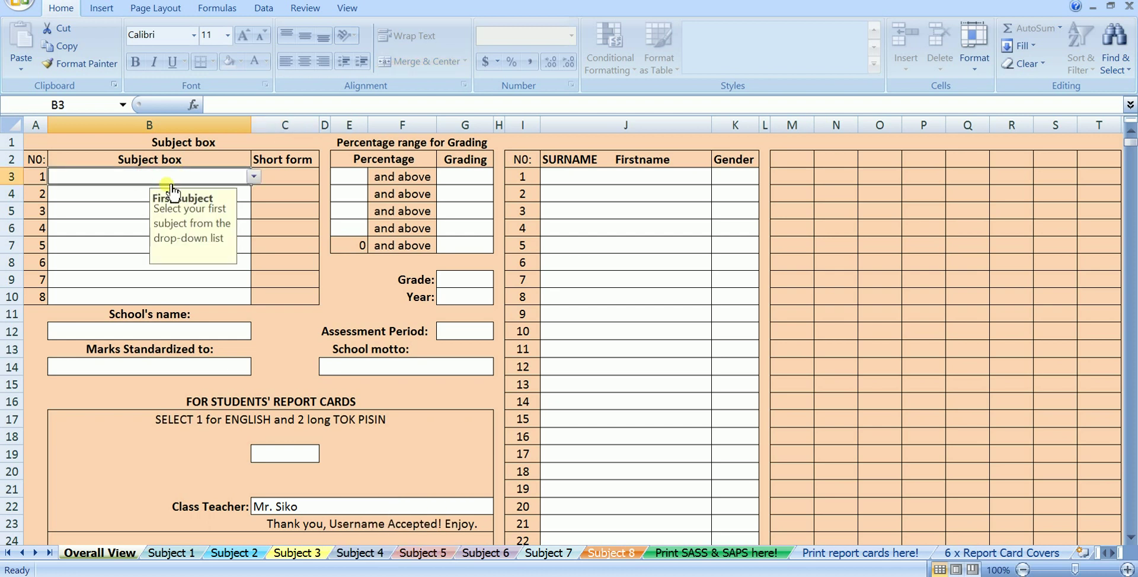
click(255, 178)
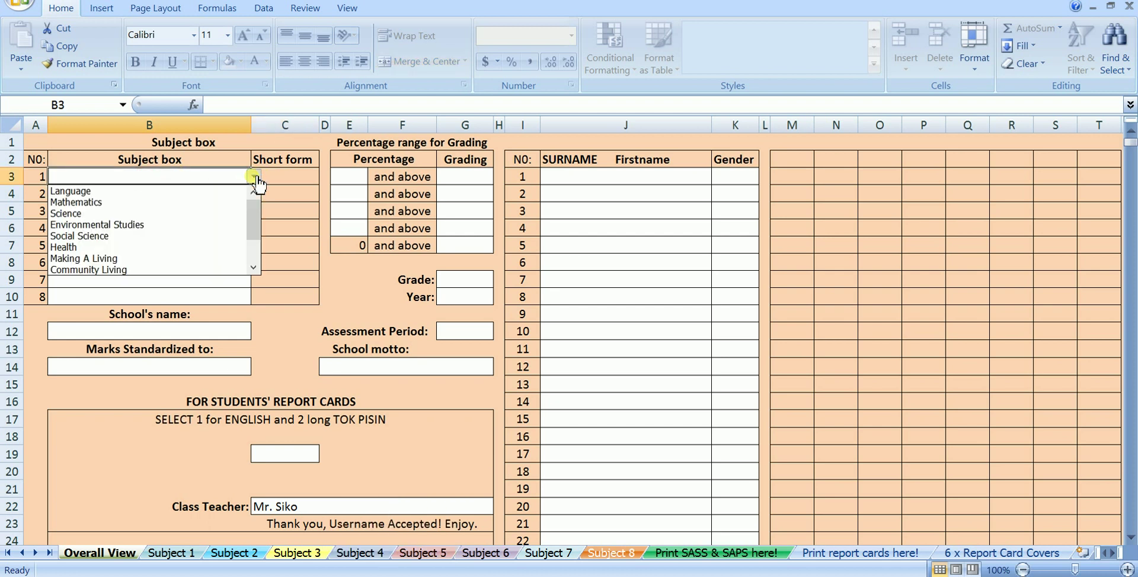
click(178, 193)
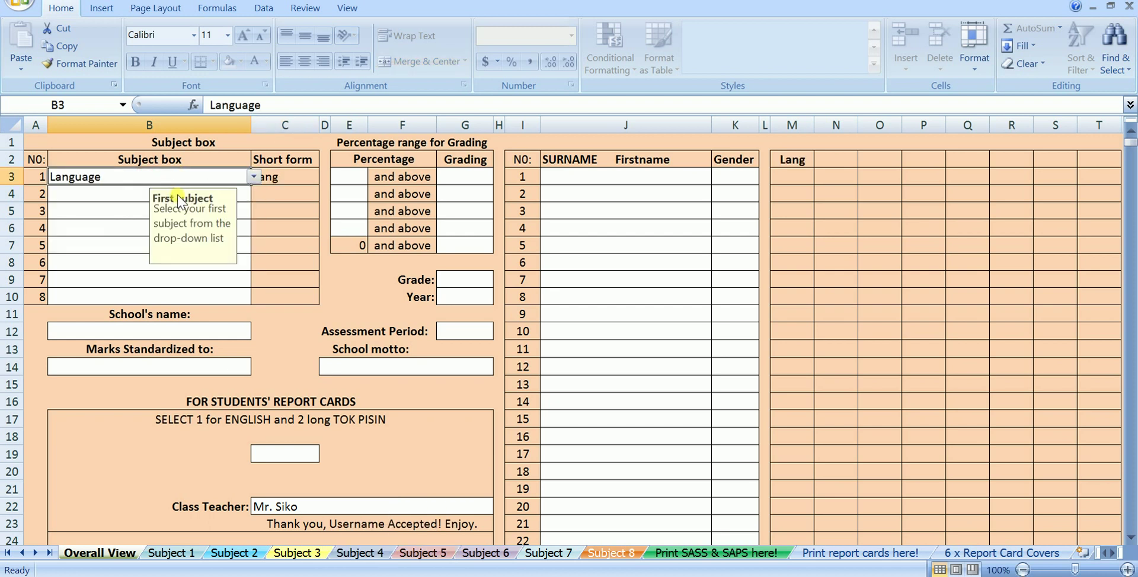
click(132, 193)
click(254, 193)
click(134, 220)
- Set the third subject to Science and the fourth subject to Social Science in the Subject box
click(116, 210)
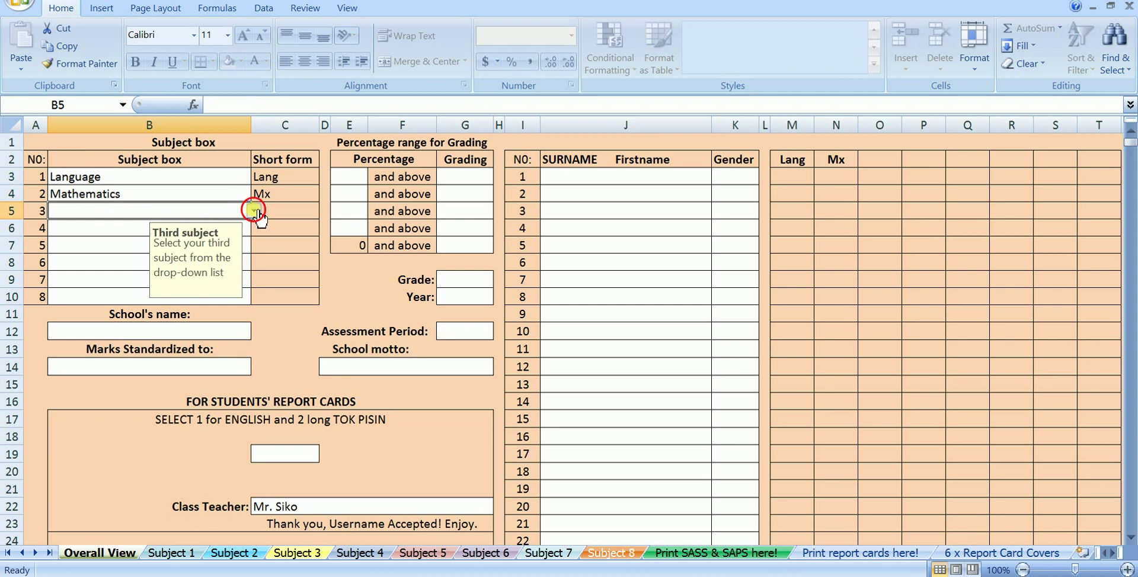
click(253, 212)
click(122, 248)
click(113, 234)
click(253, 228)
click(160, 288)
- Set the fifth subject to Making A Living in the Subject box
click(129, 248)
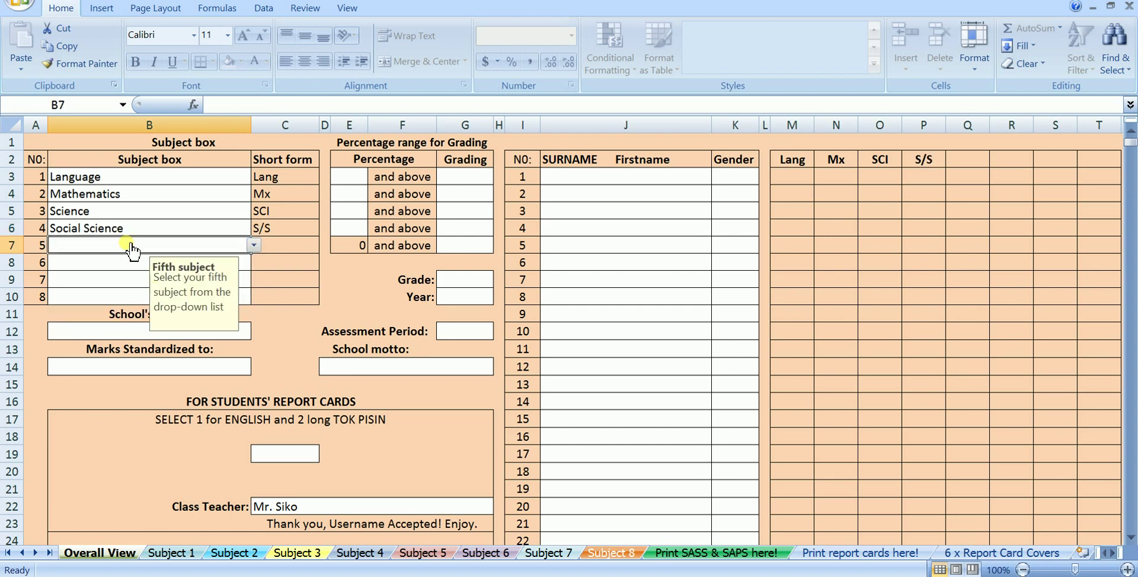
click(254, 246)
click(105, 328)
- Set the sixth subject to Personal Development and the seventh subject to Expressive Arts in the Subject box
click(102, 262)
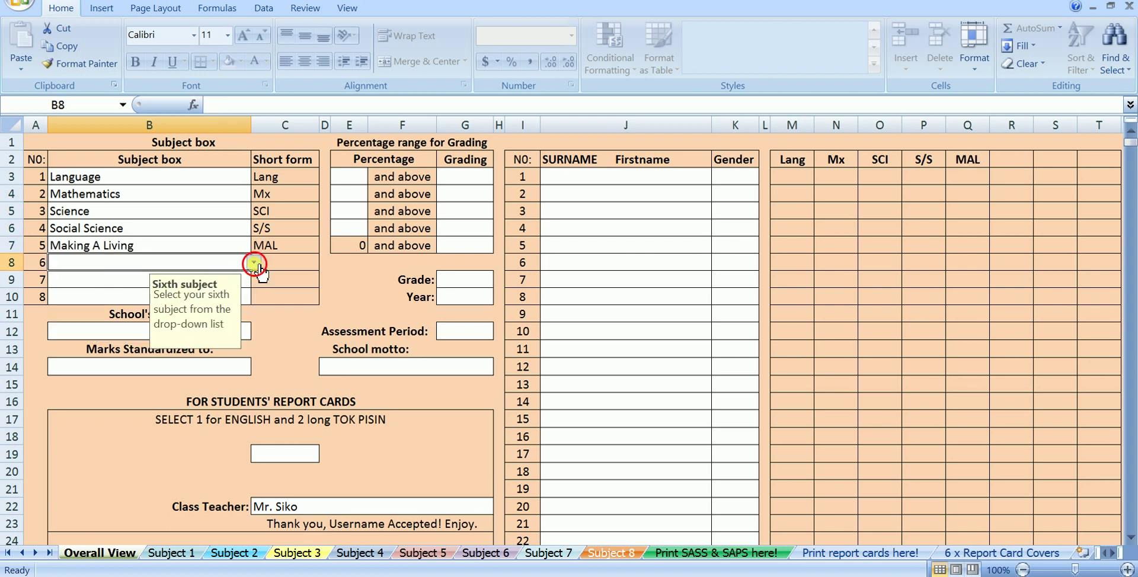
click(254, 262)
scroll(256, 313, down, 2)
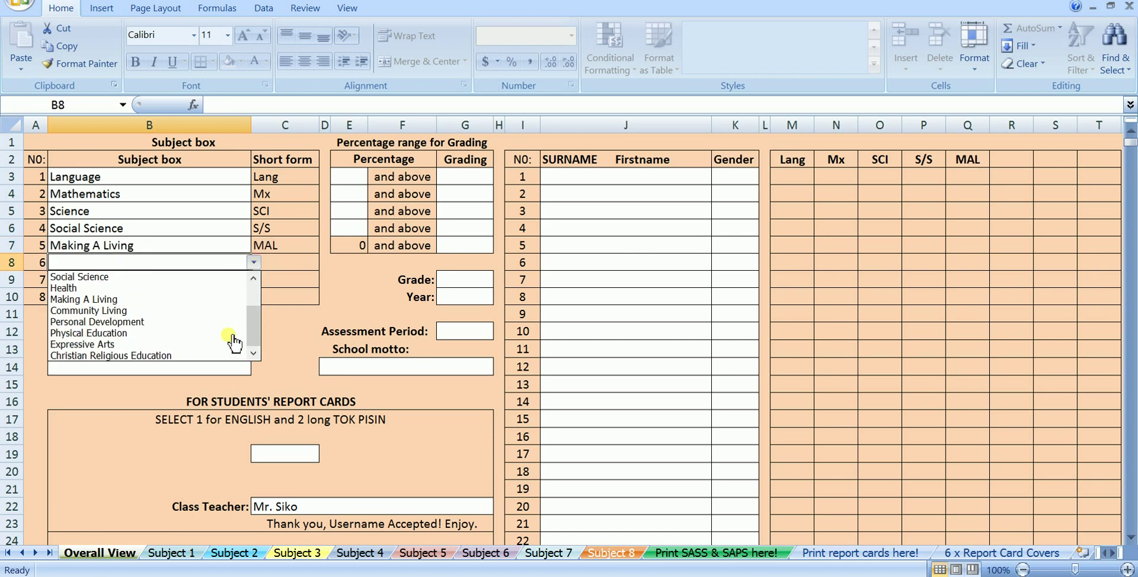
click(177, 325)
click(150, 281)
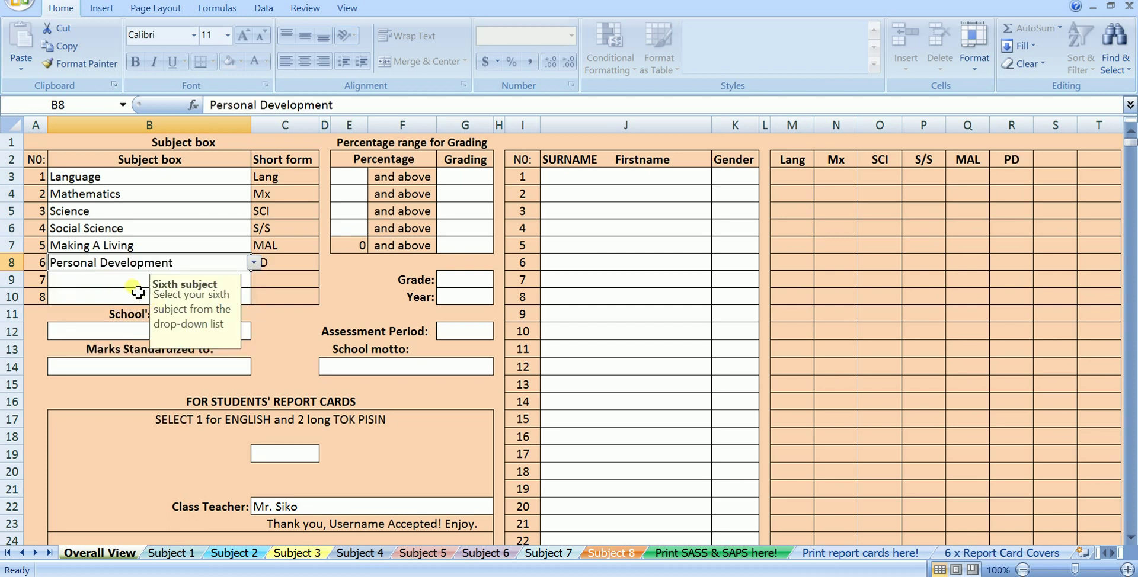
click(254, 279)
scroll(259, 323, down, 2)
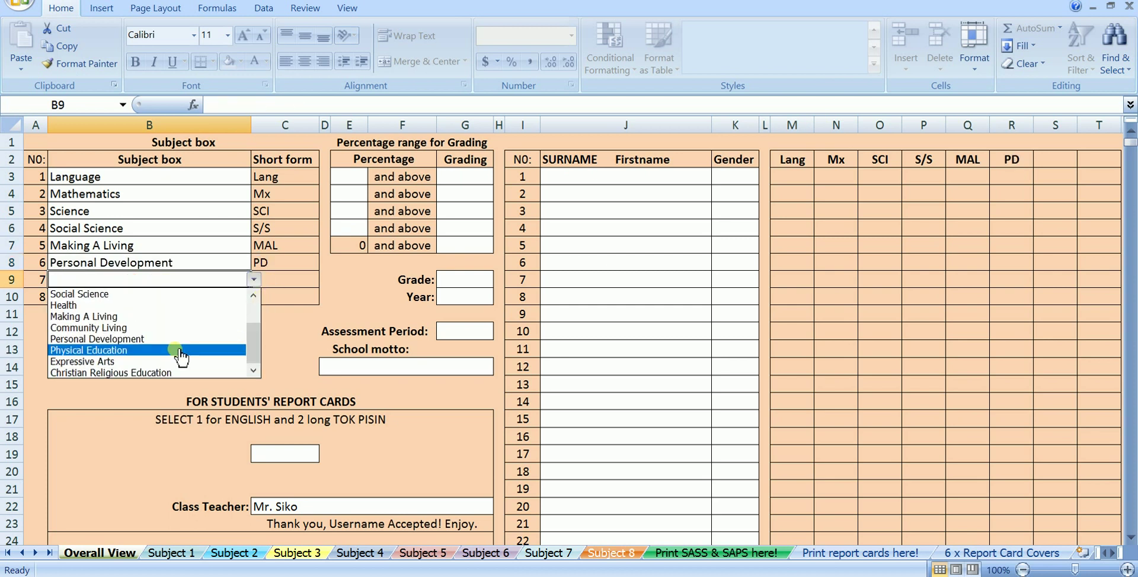
click(151, 361)
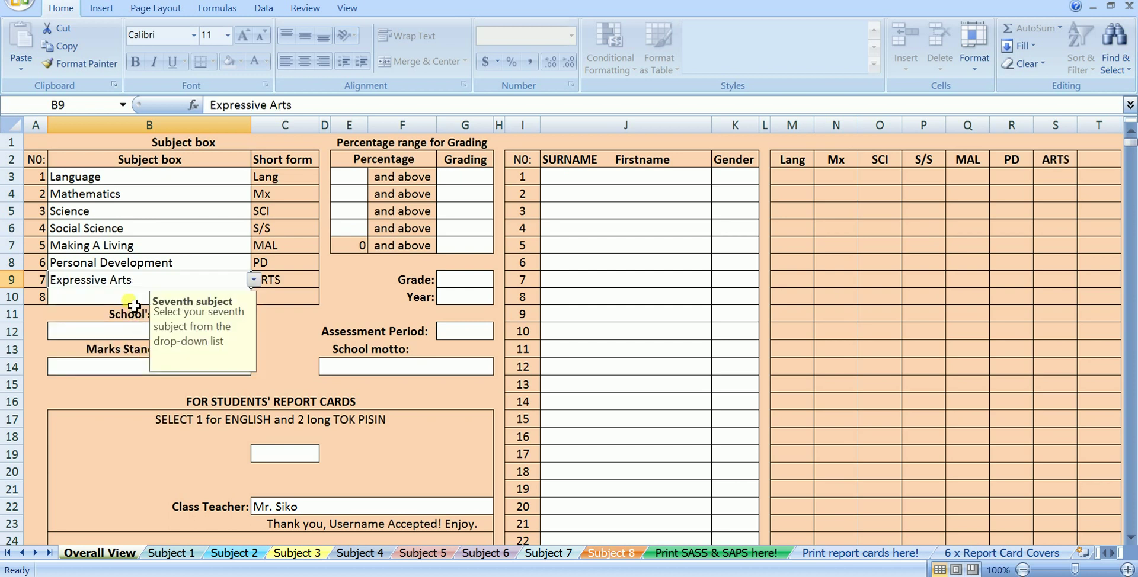
- Set the eighth subject to Christian Religious Education in the Subject box
click(239, 300)
click(253, 297)
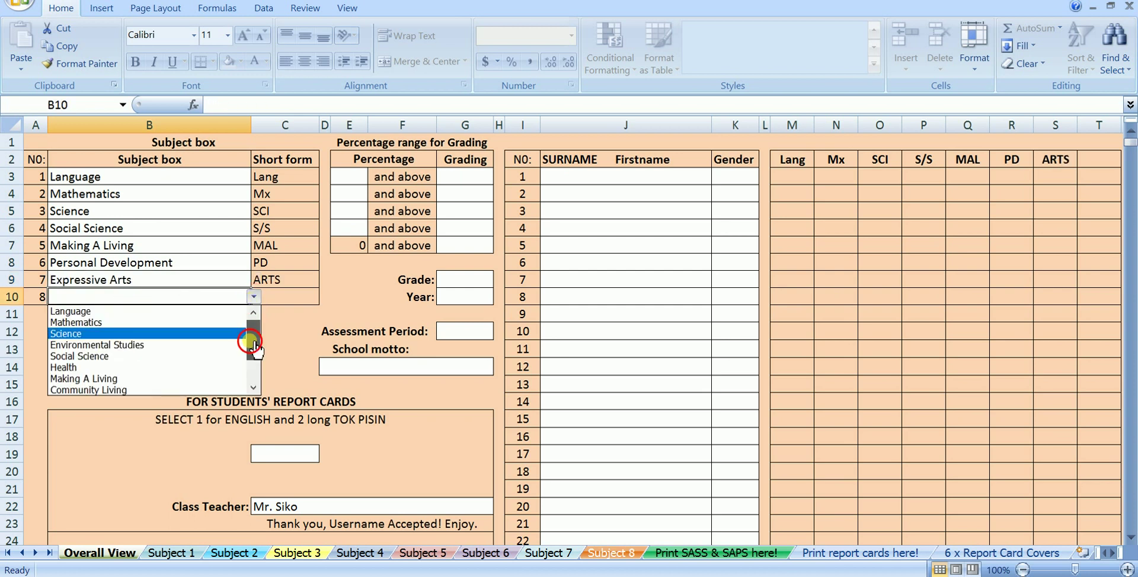
scroll(253, 380, down, 2)
click(181, 390)
click(585, 369)
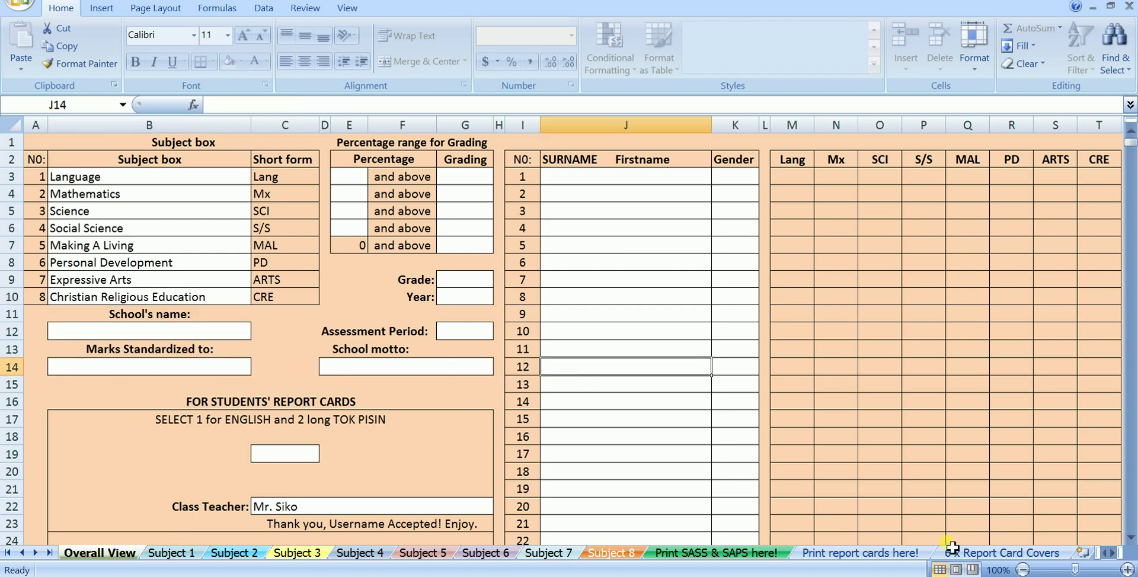
- Enter Aku Primary School as the school's name and set the marks to be standardized to 200
click(181, 339)
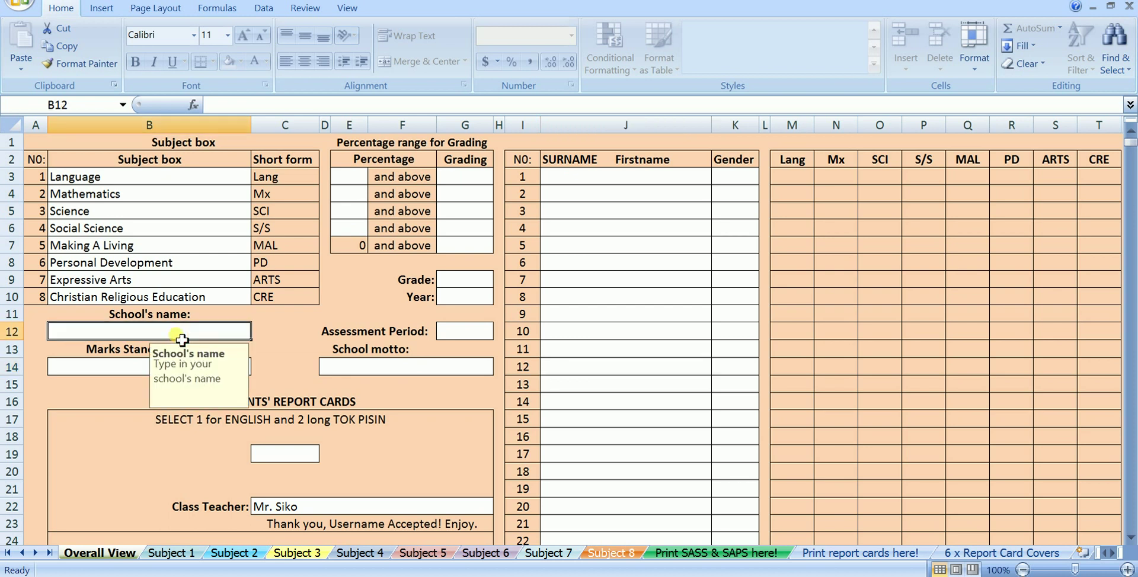
text(Aku Primary School)
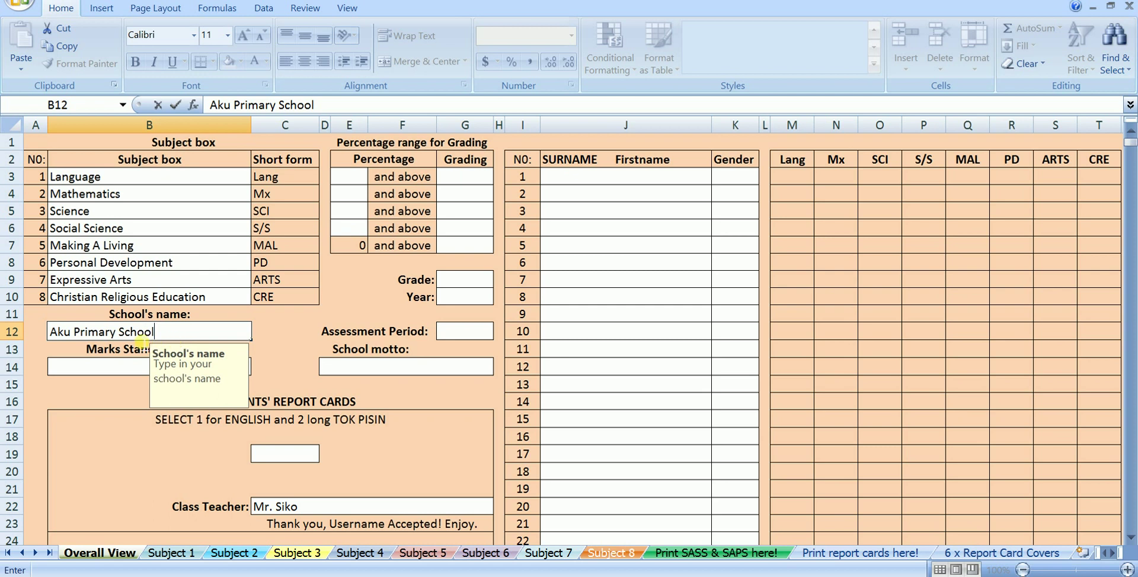
click(138, 374)
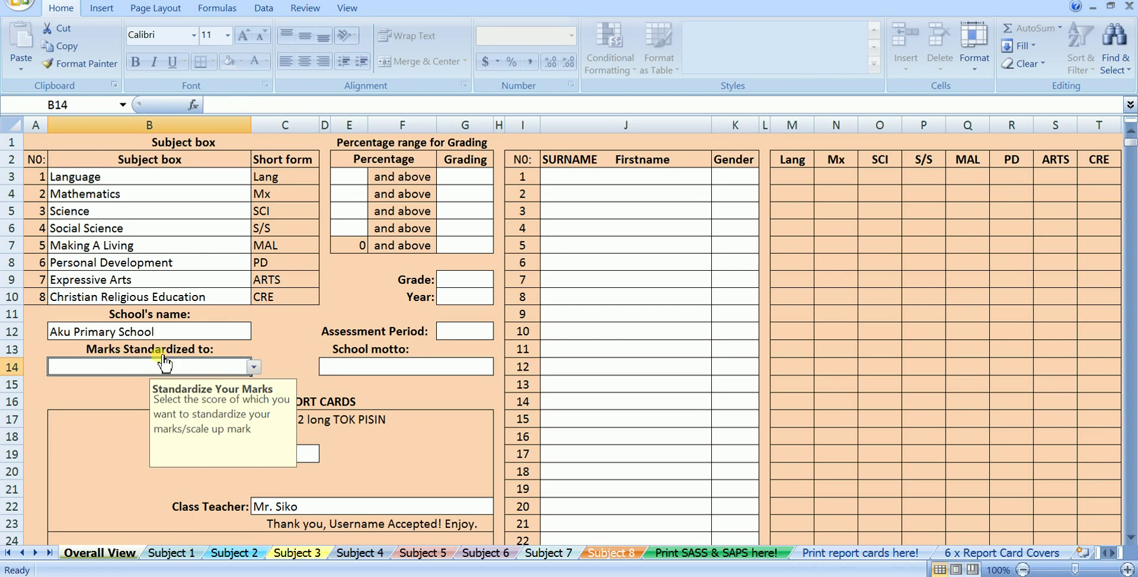
click(255, 366)
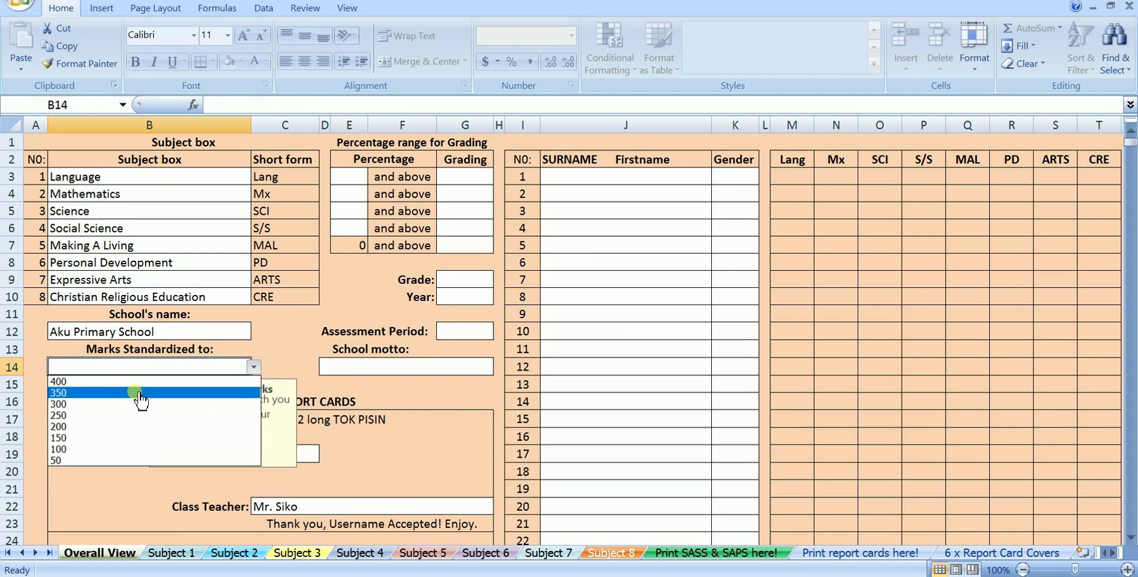
click(124, 429)
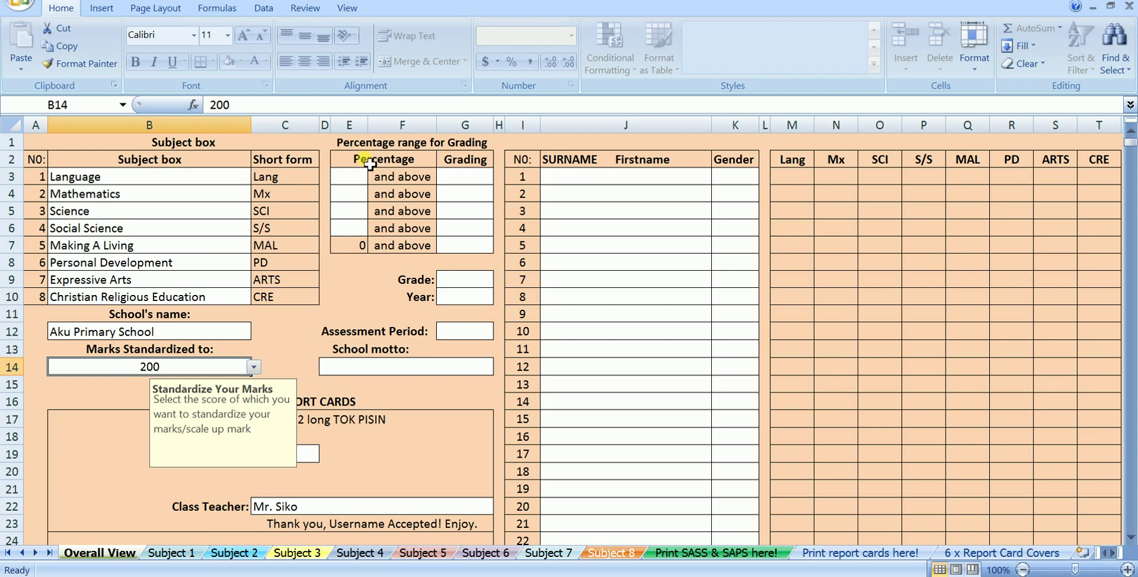
- In the percentage range for grading, set 92 and above to VHA and 80 and above to HA
click(354, 177)
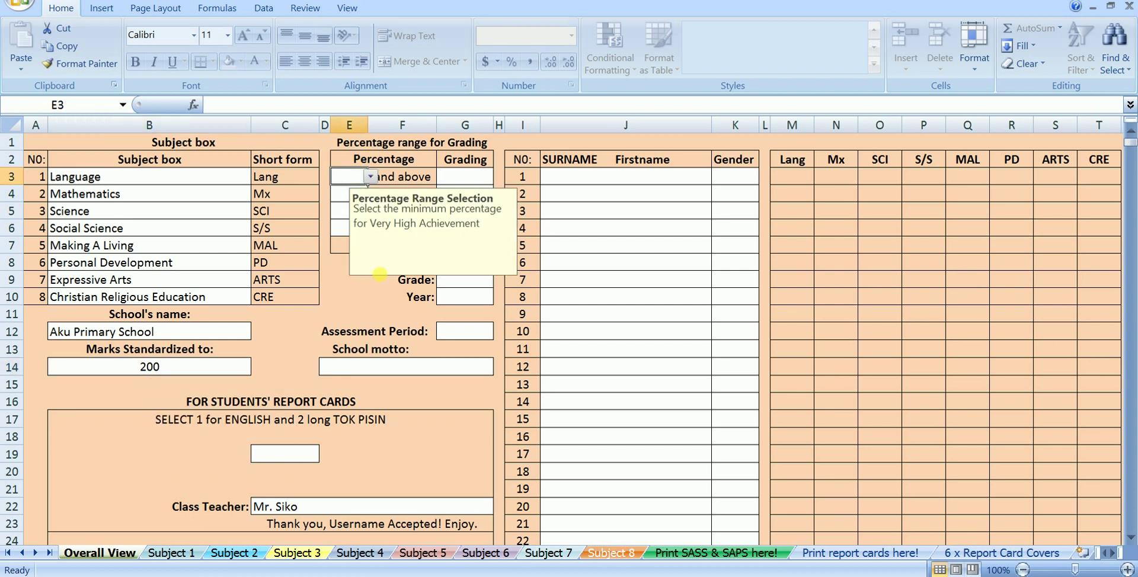
text(92)
key(Tab)
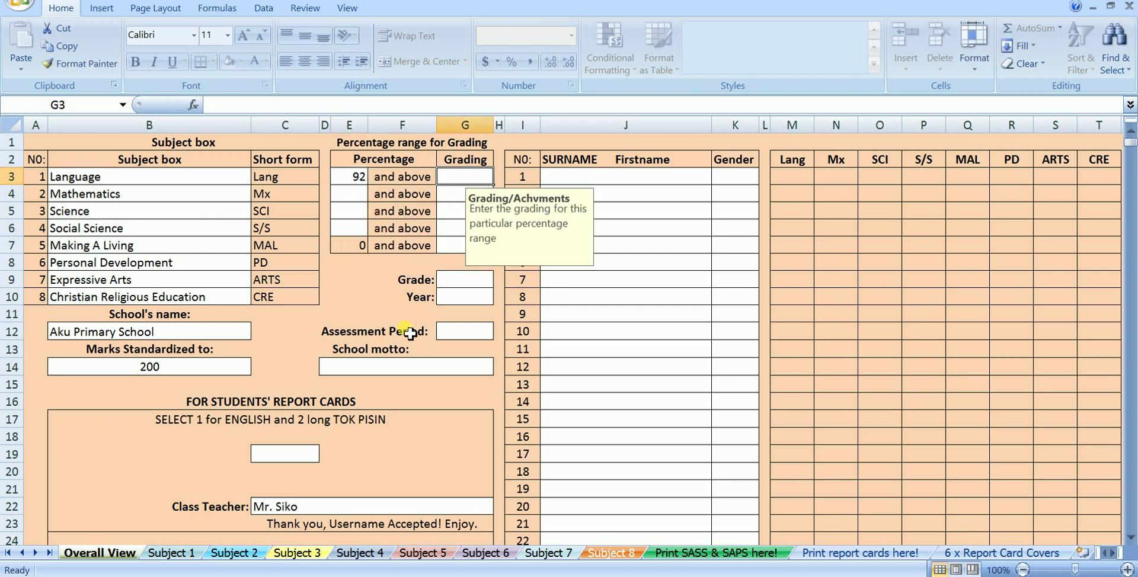
text(VHA)
key(Return)
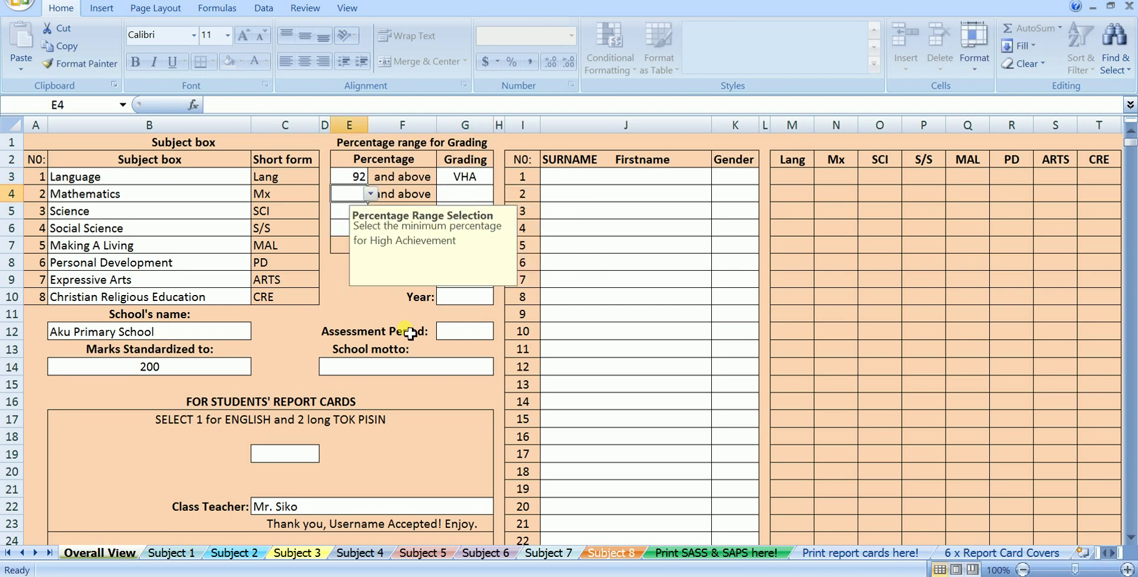
text(8)
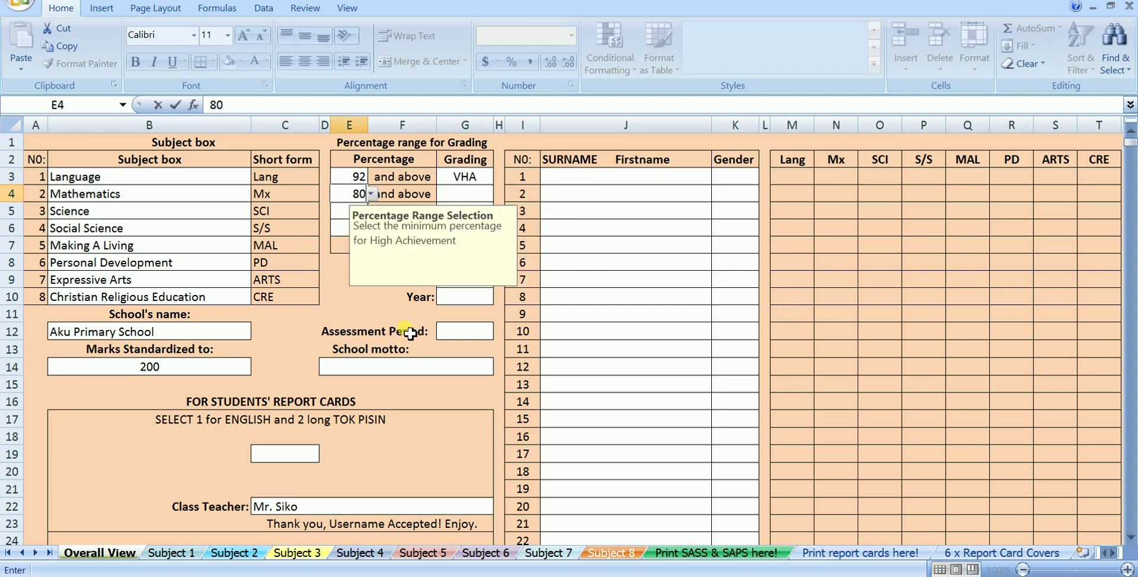
text(0)
key(Tab)
text(HA)
key(Return)
- Set the third percentage range to 68 and above with the grading RA
text(68)
key(Tab)
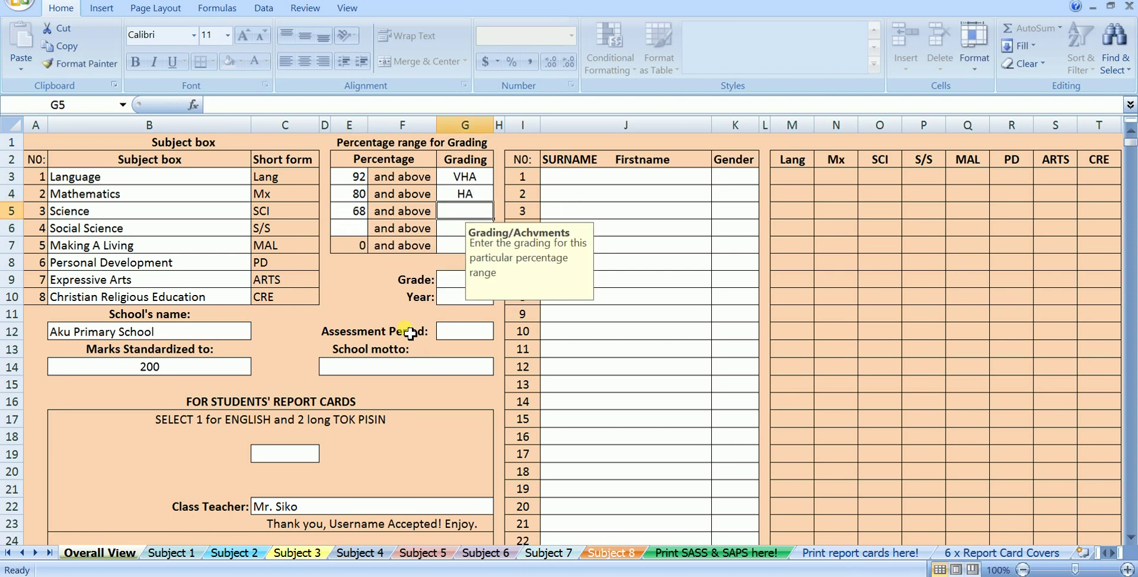
text(RA)
key(Return)
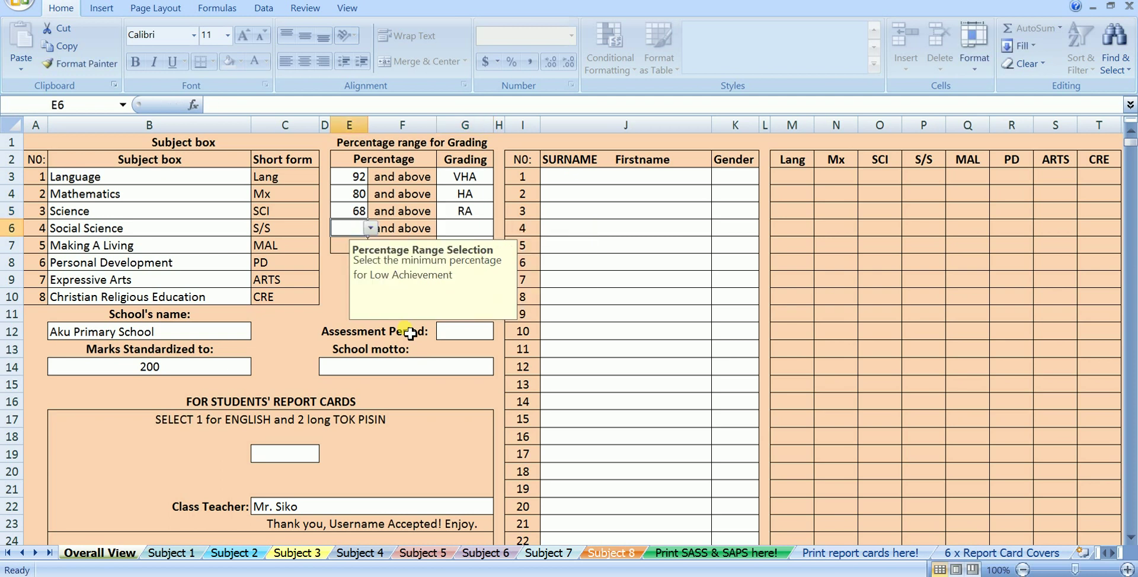
- Set the fourth percentage range to 36 and above with grading LA, and grade the 0 and above range VLA
text(35)
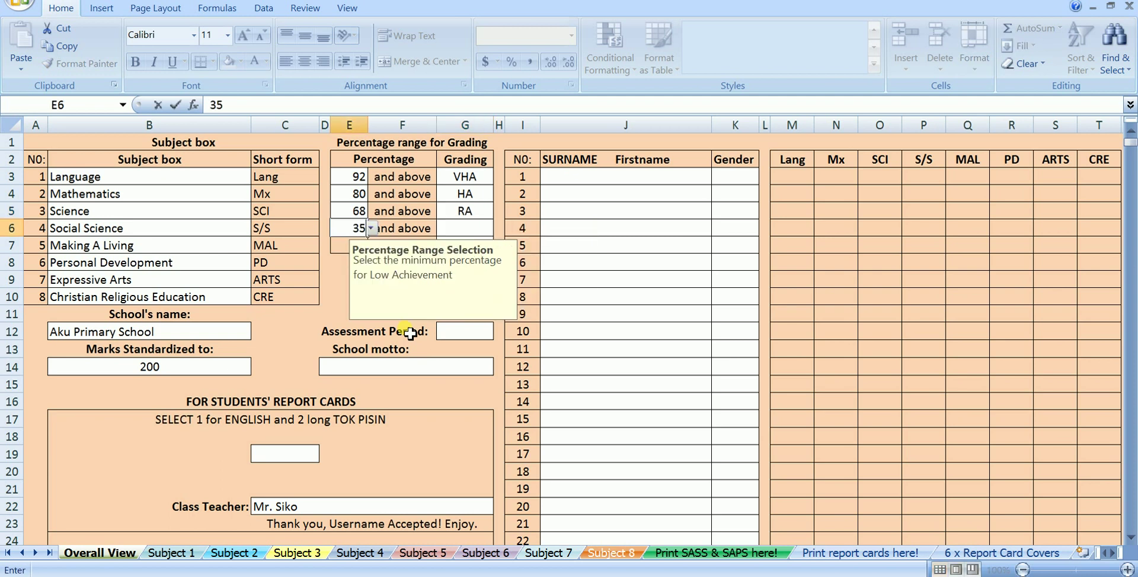
key(Tab)
text(LA)
key(Return)
text(VLA)
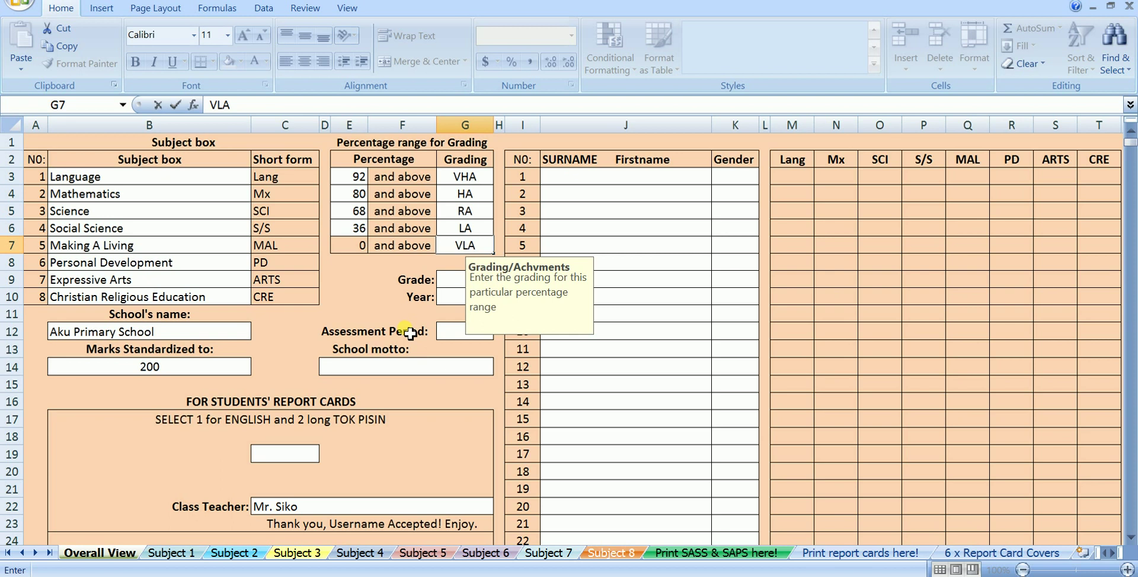
key(Return)
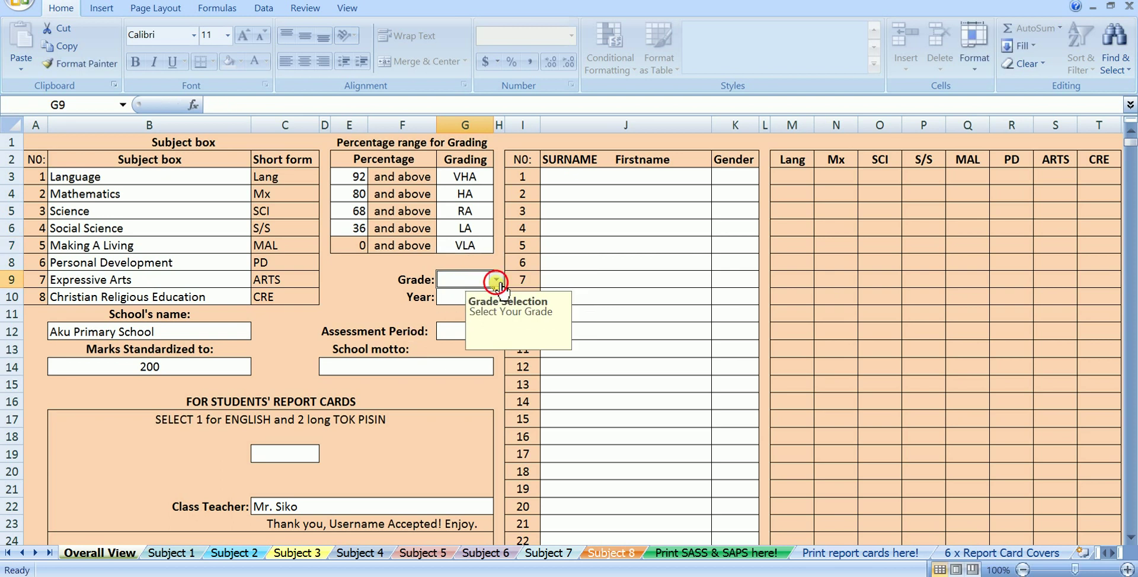
- Set the Grade to 7 and the Year to 2017
click(496, 280)
click(433, 305)
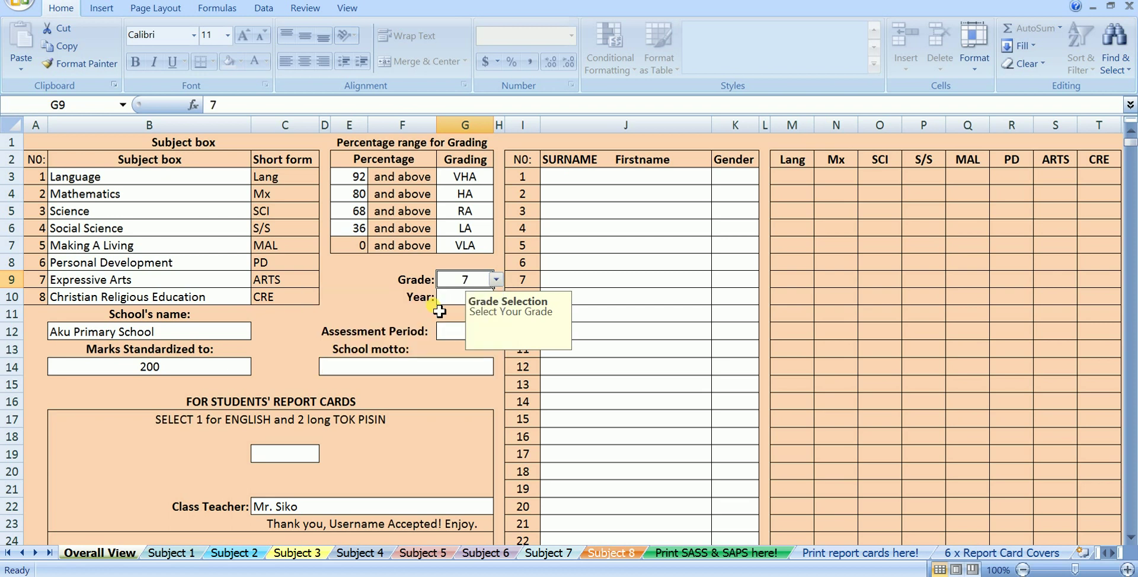
click(454, 297)
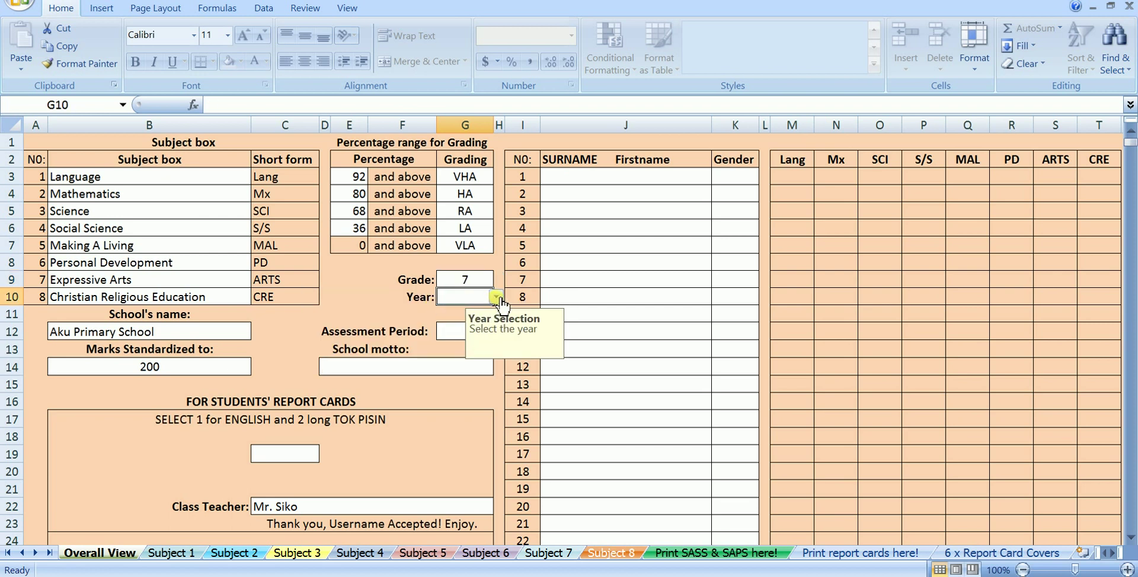
click(495, 297)
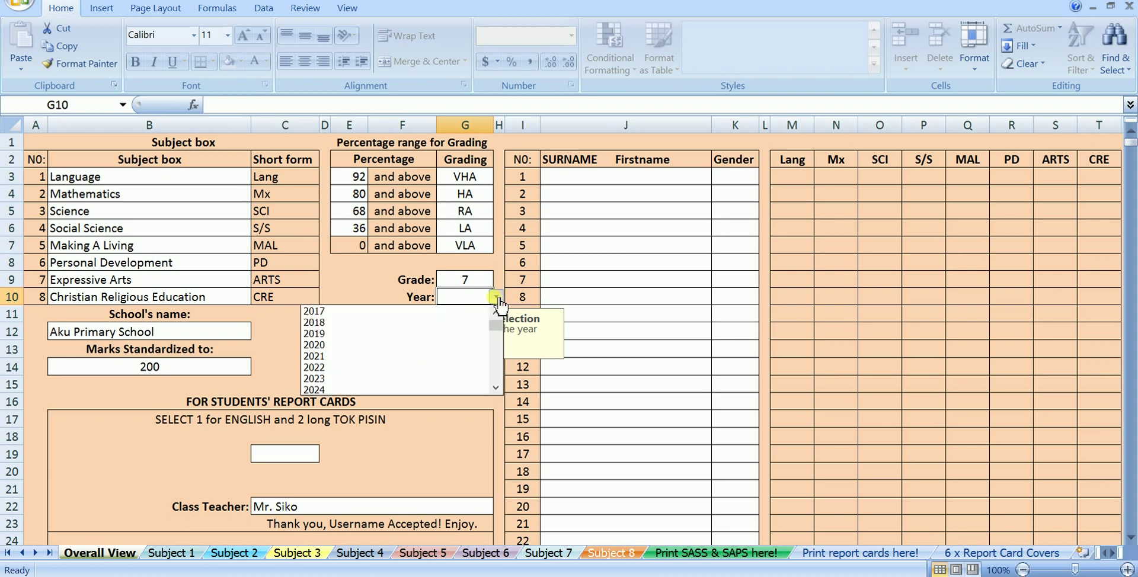
click(401, 312)
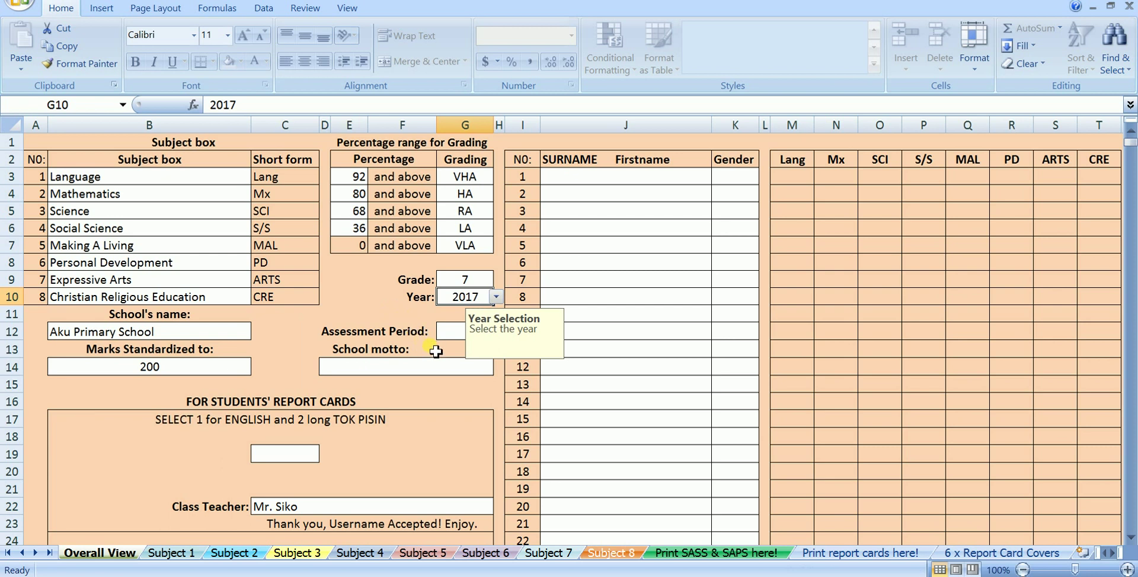
- Set the Assessment Period to 2 and enter the school motto Success Through Effort
click(451, 333)
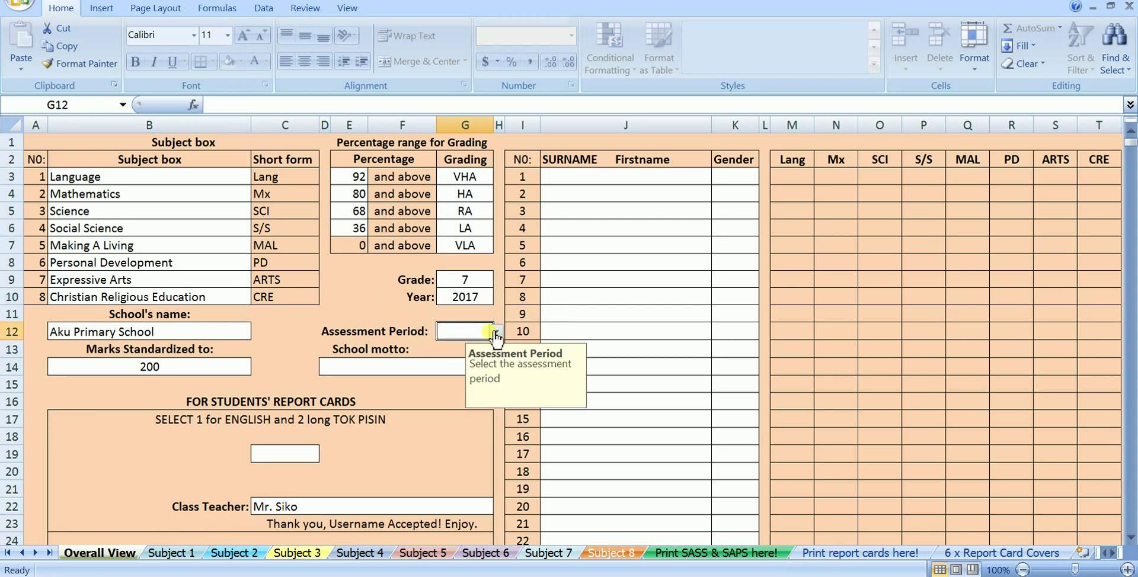
click(497, 333)
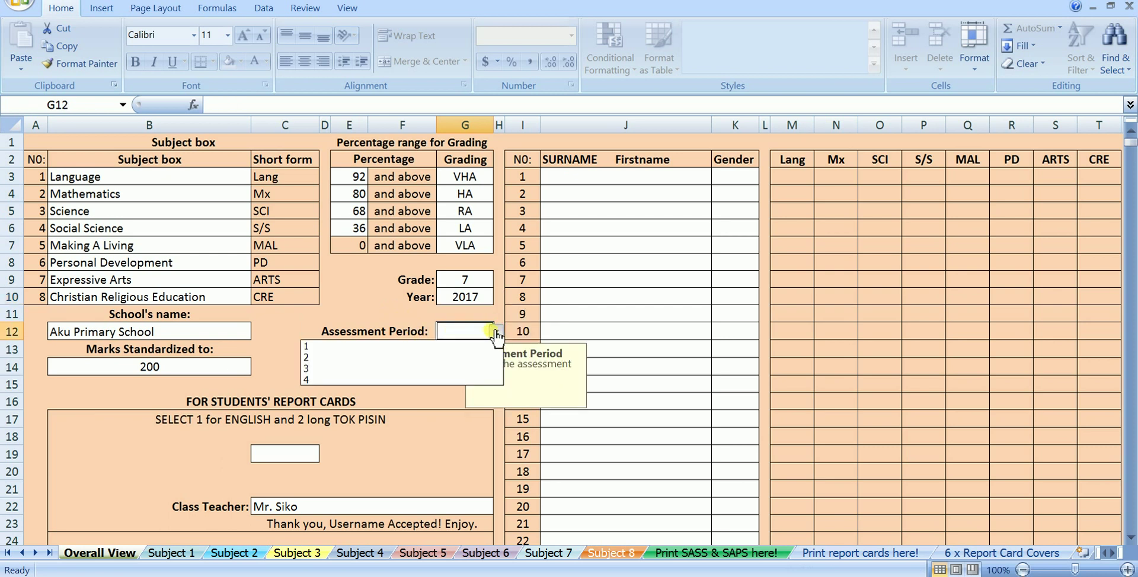
click(460, 358)
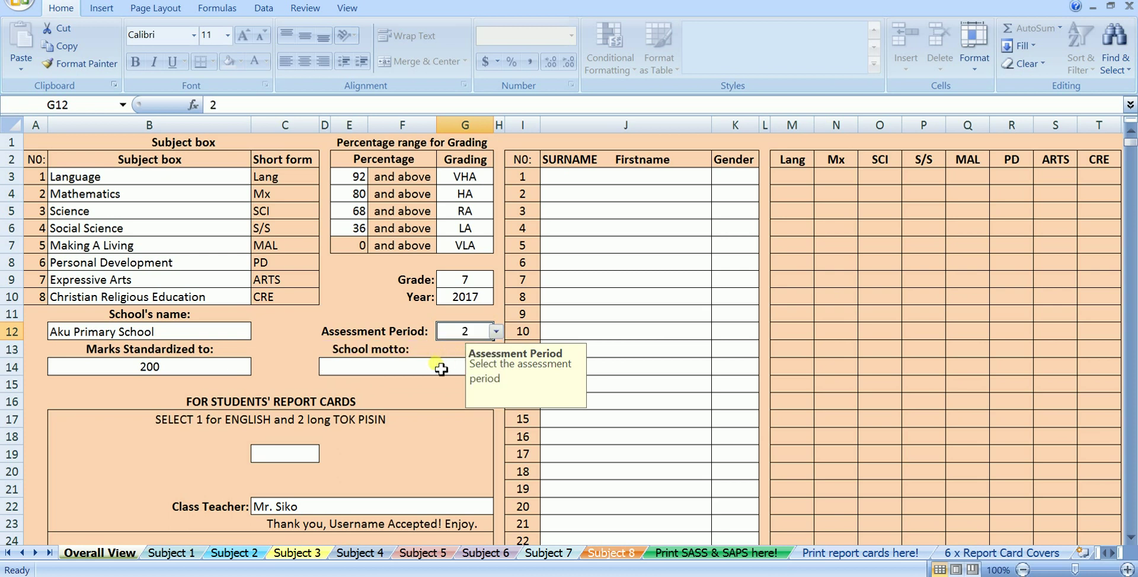
click(441, 369)
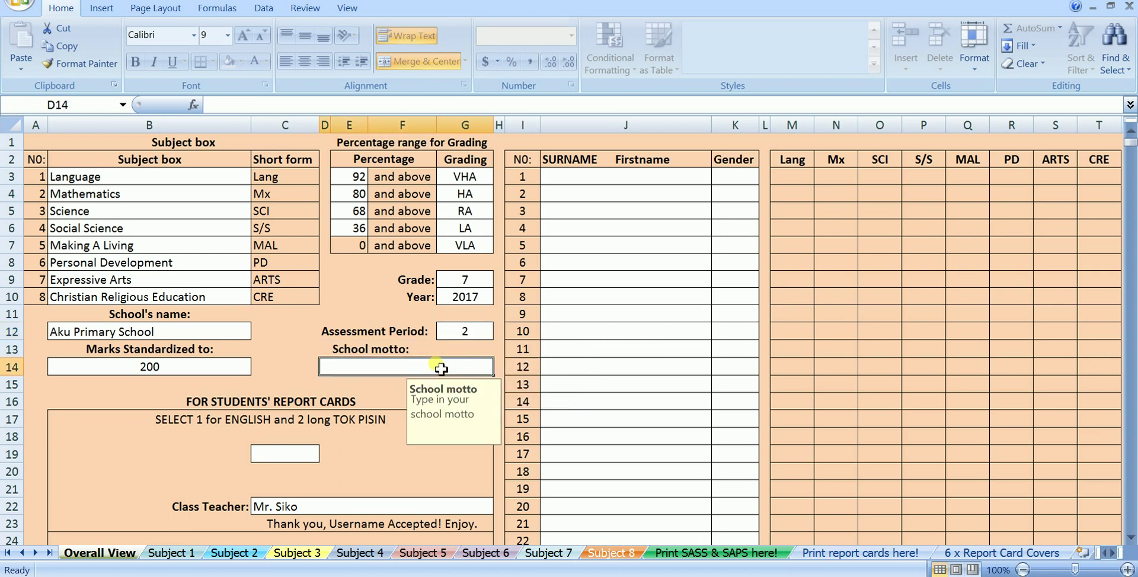
text(Success )
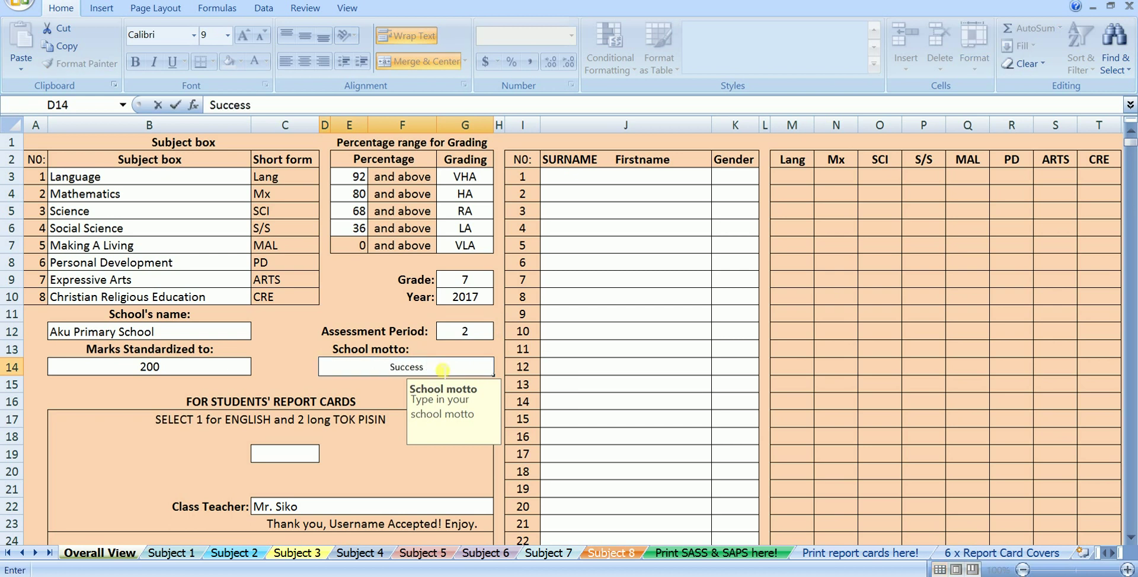
text(Through)
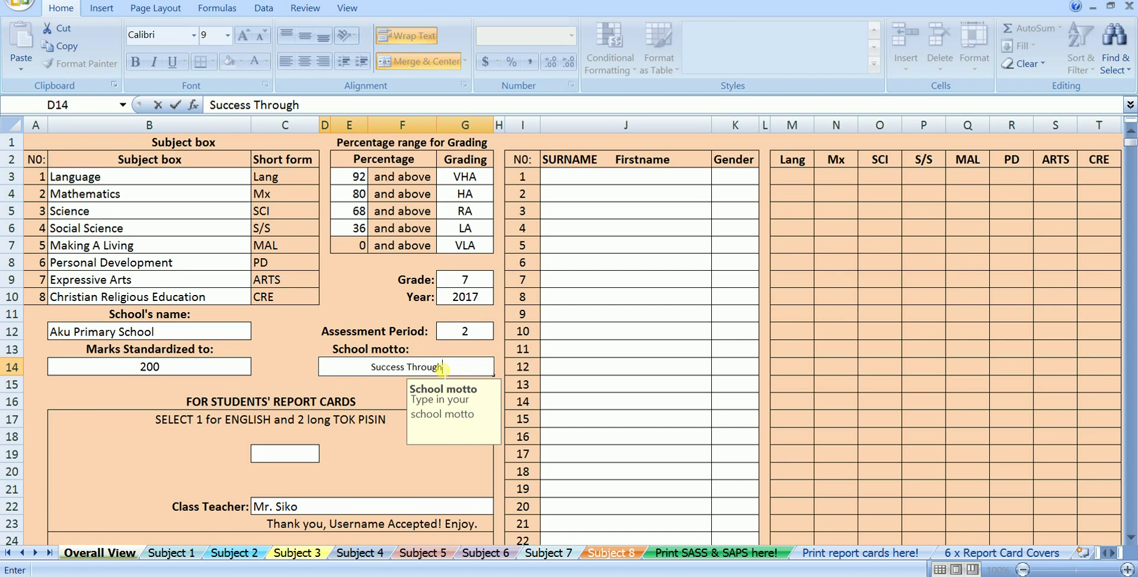
text( Effort)
click(645, 419)
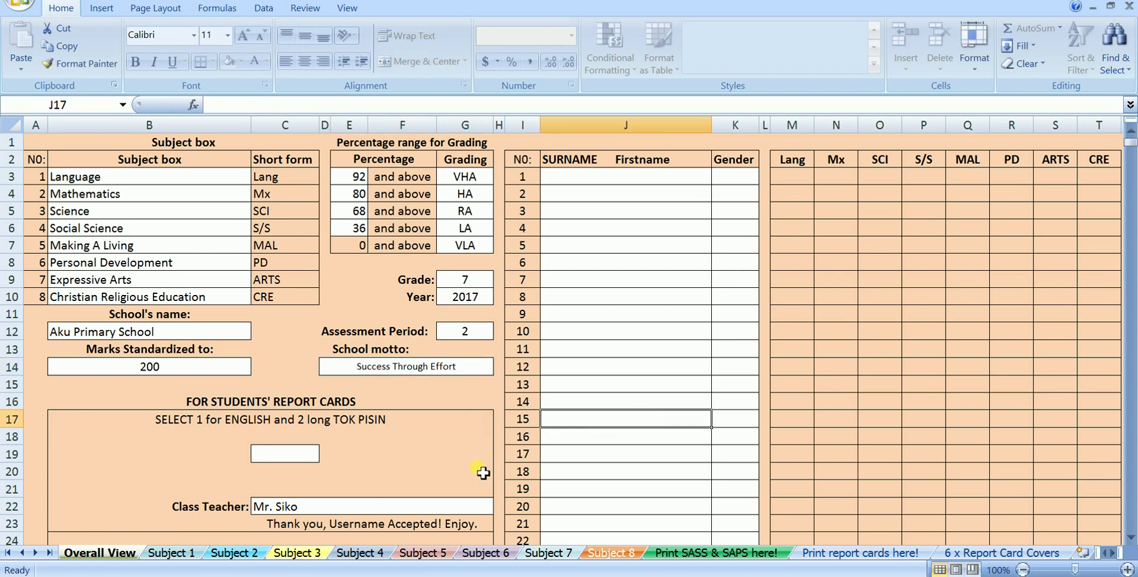
- Look through the Subject 1 to Subject 8 sheets to check their subject titles and school details
click(177, 553)
click(227, 556)
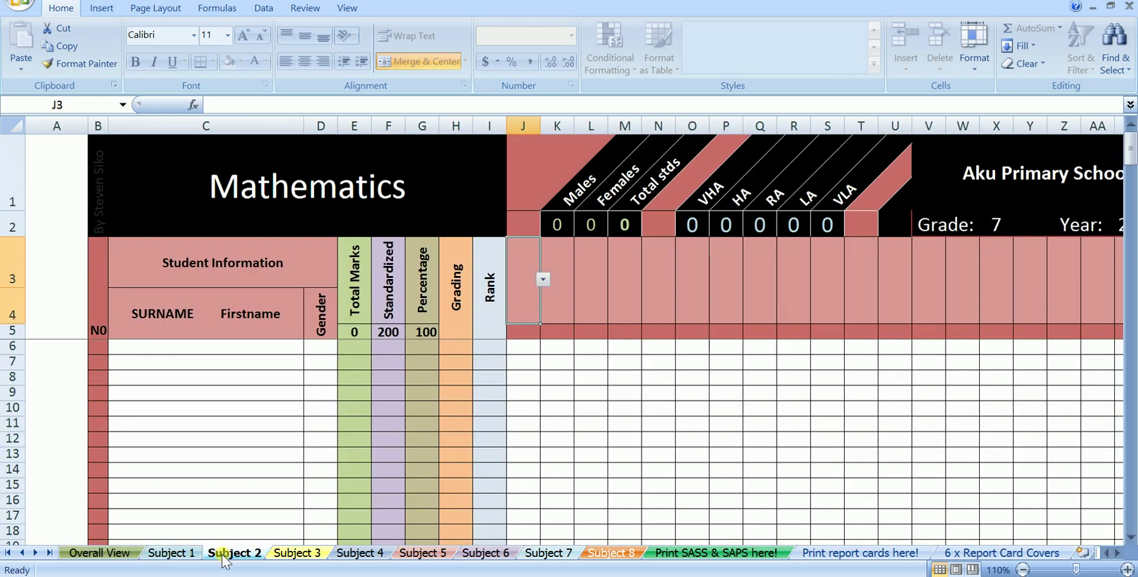
click(280, 555)
click(357, 555)
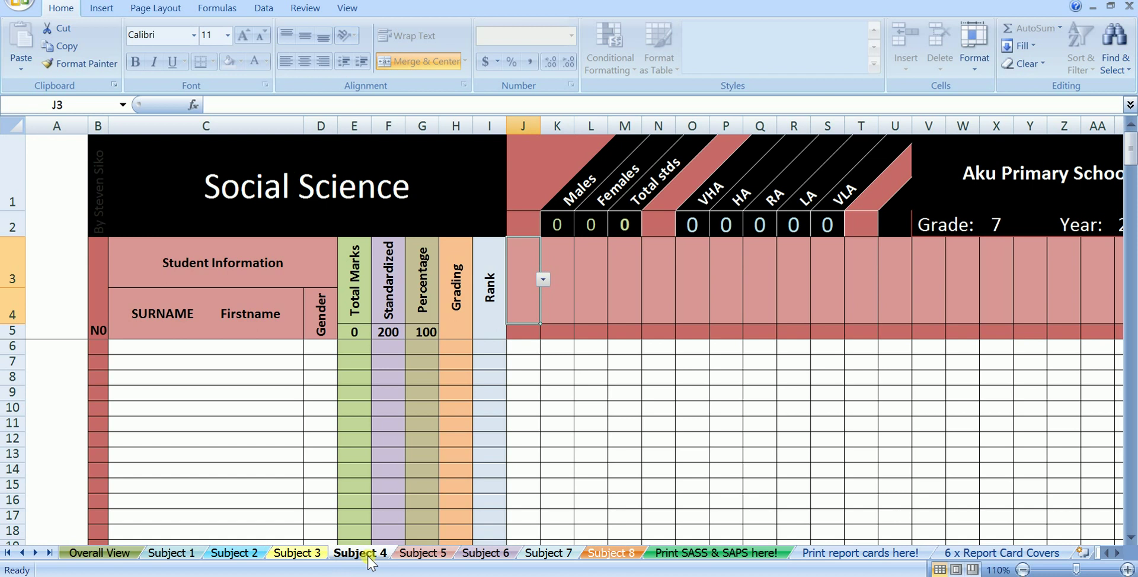
click(410, 556)
click(482, 555)
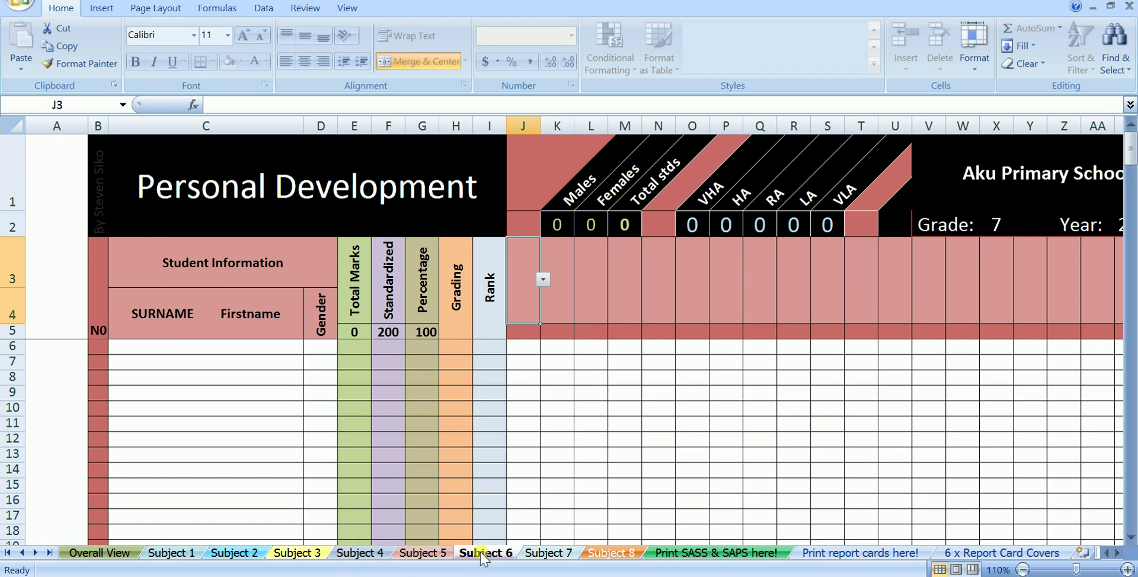
click(542, 555)
click(590, 557)
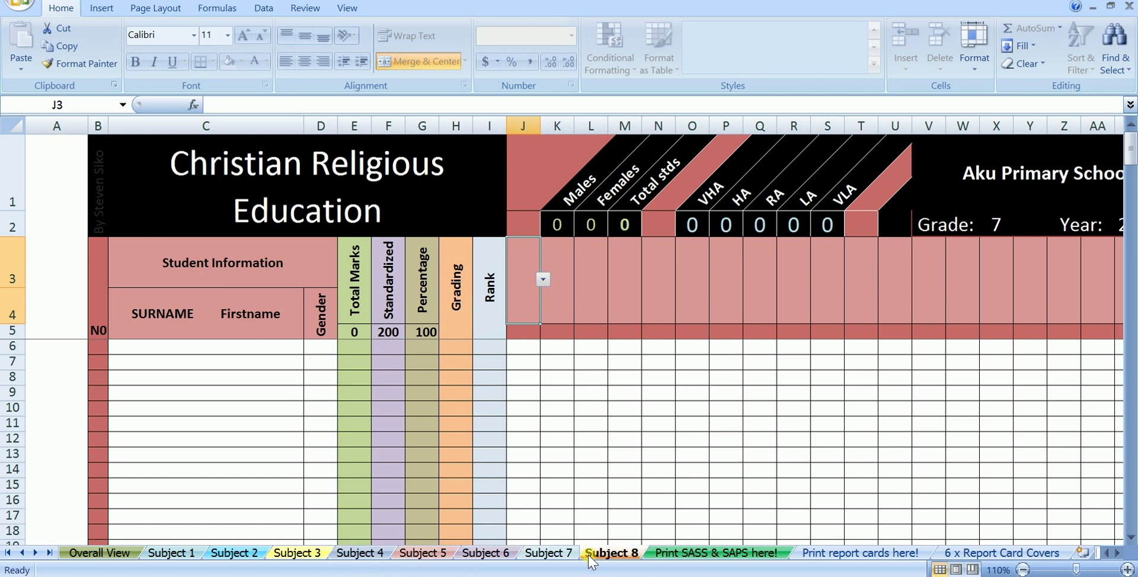
- Set the report card language selection on Overall View to 1 for English
click(119, 555)
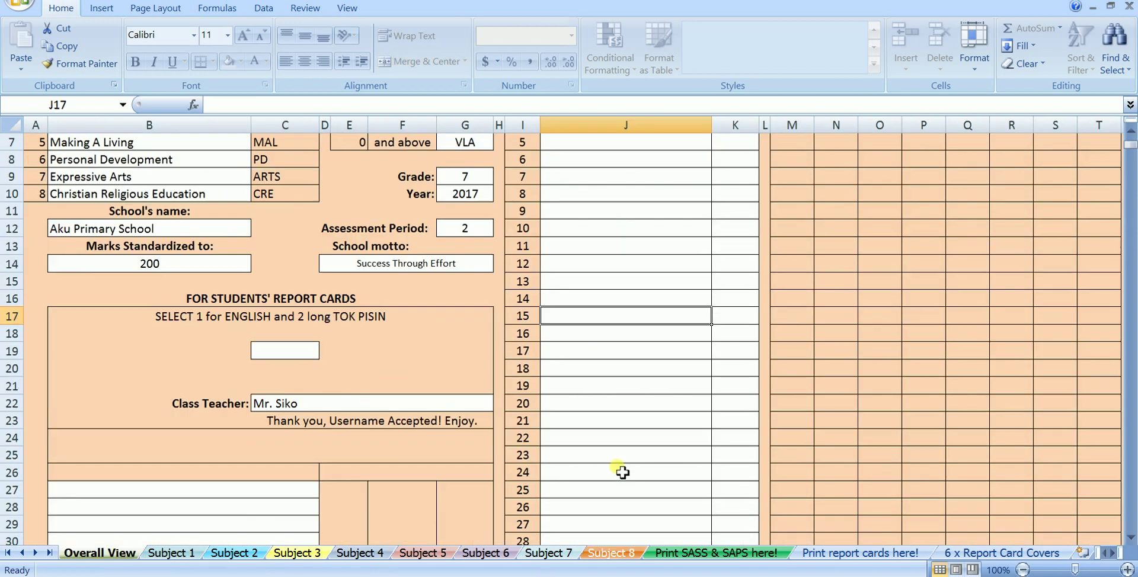
scroll(623, 472, down, 3)
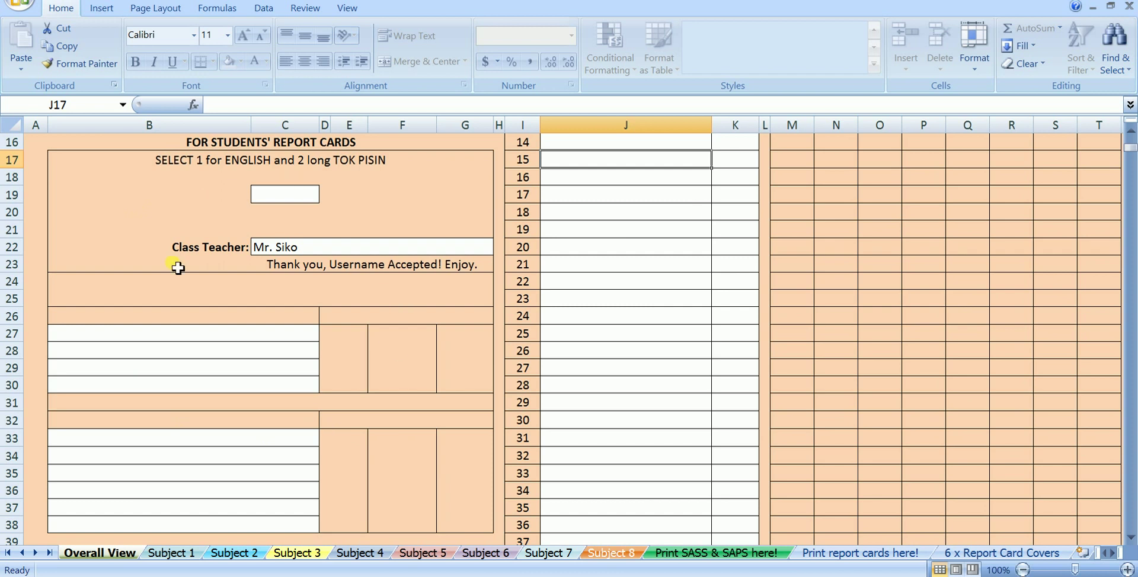
click(261, 198)
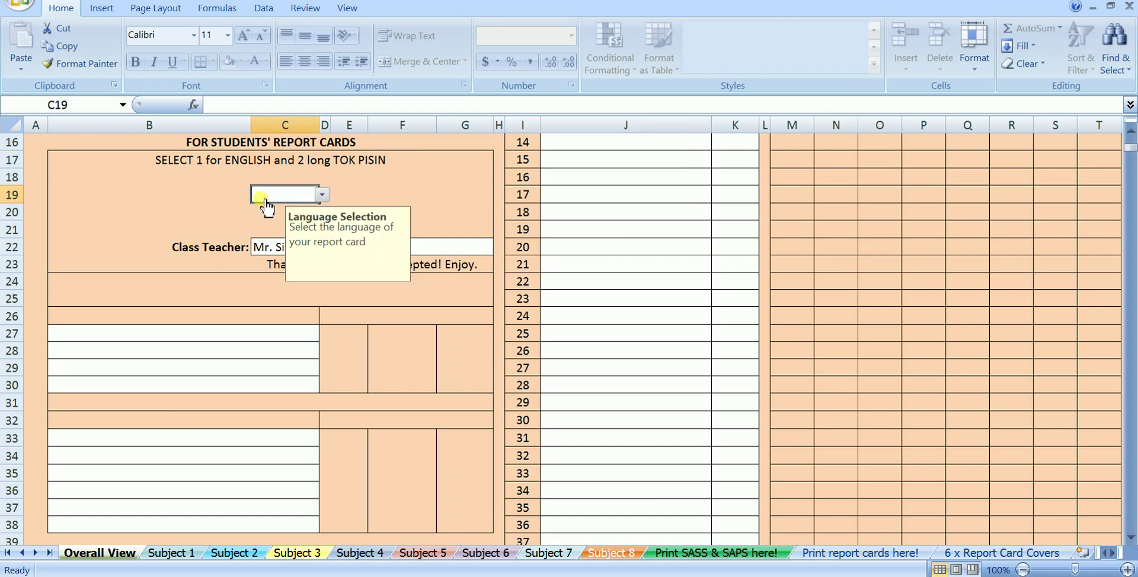
click(324, 195)
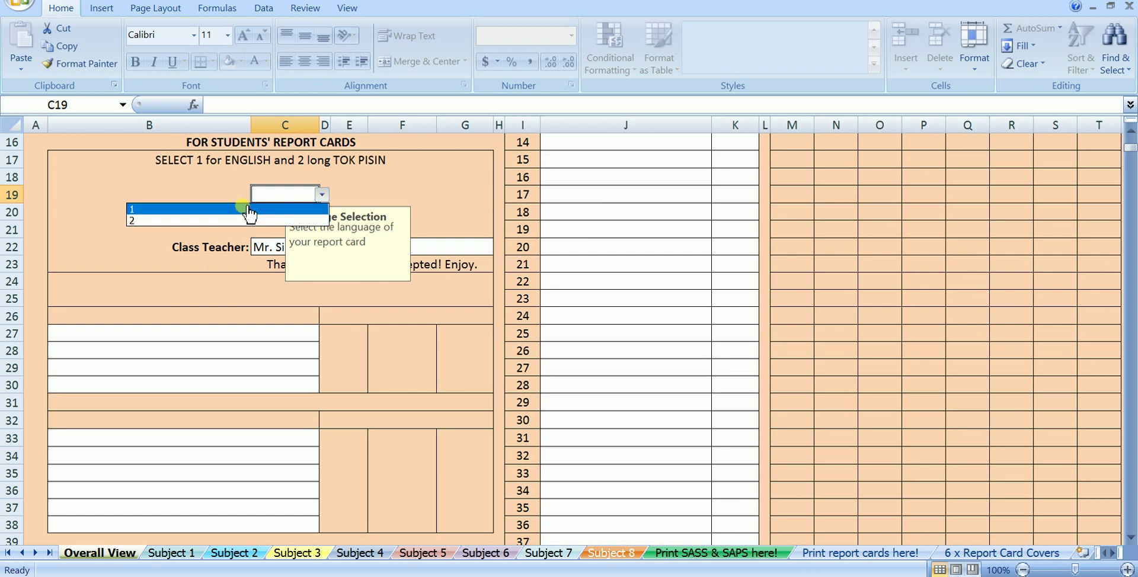
click(248, 209)
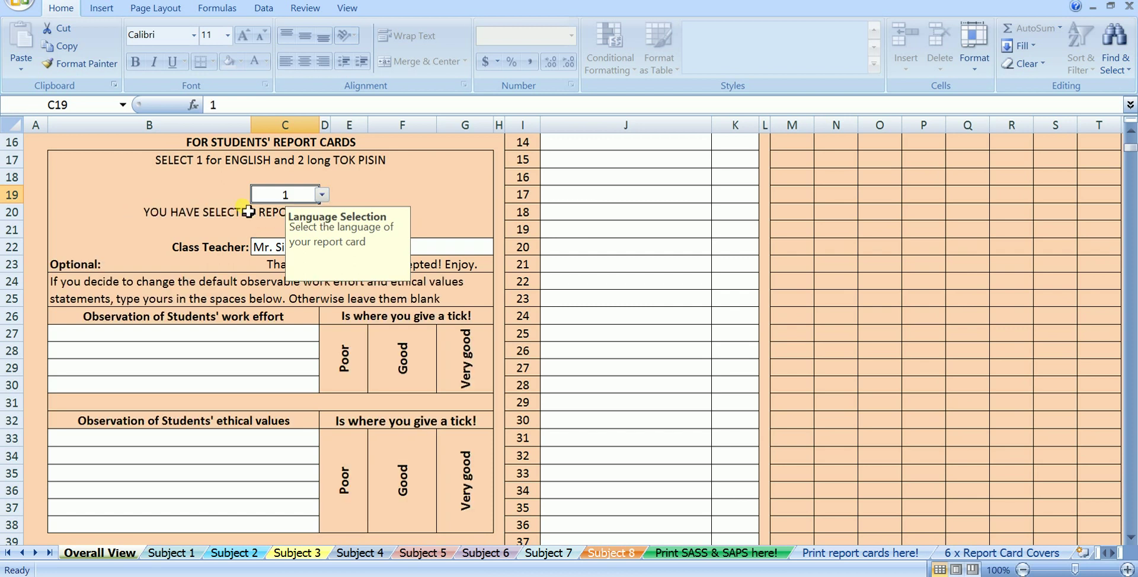
click(639, 236)
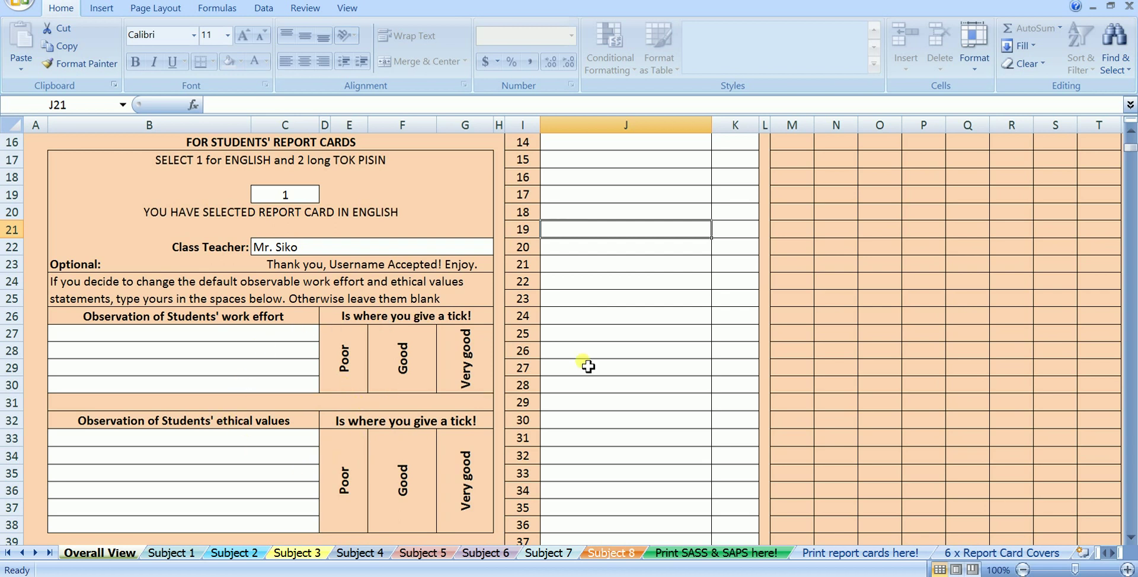
- Examine the student name list on Overall View from its first row down to number 70
scroll(605, 353, up, 5)
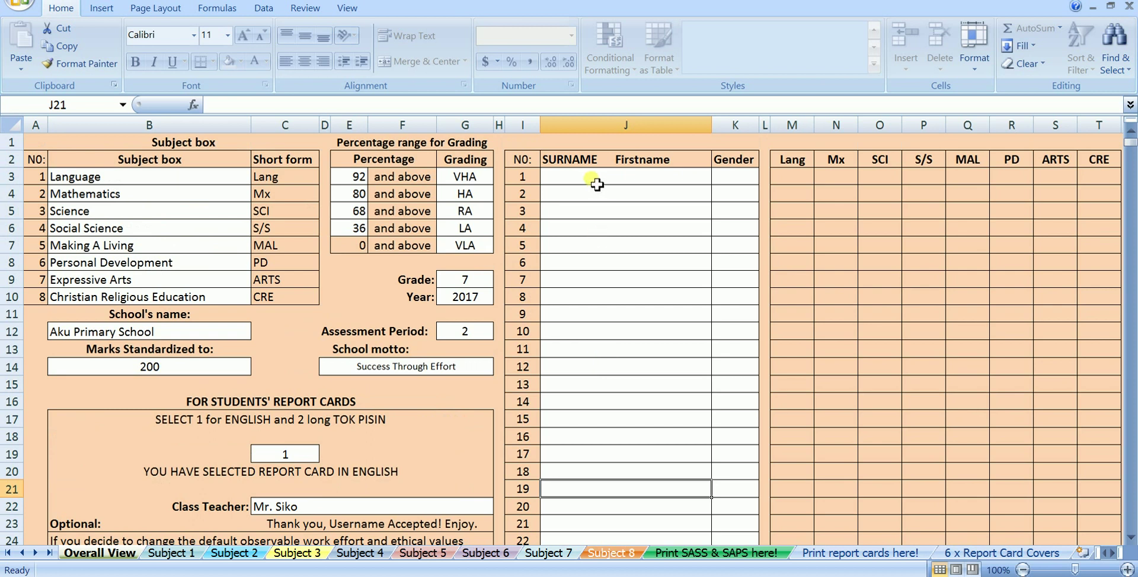
drag(592, 178, 598, 291)
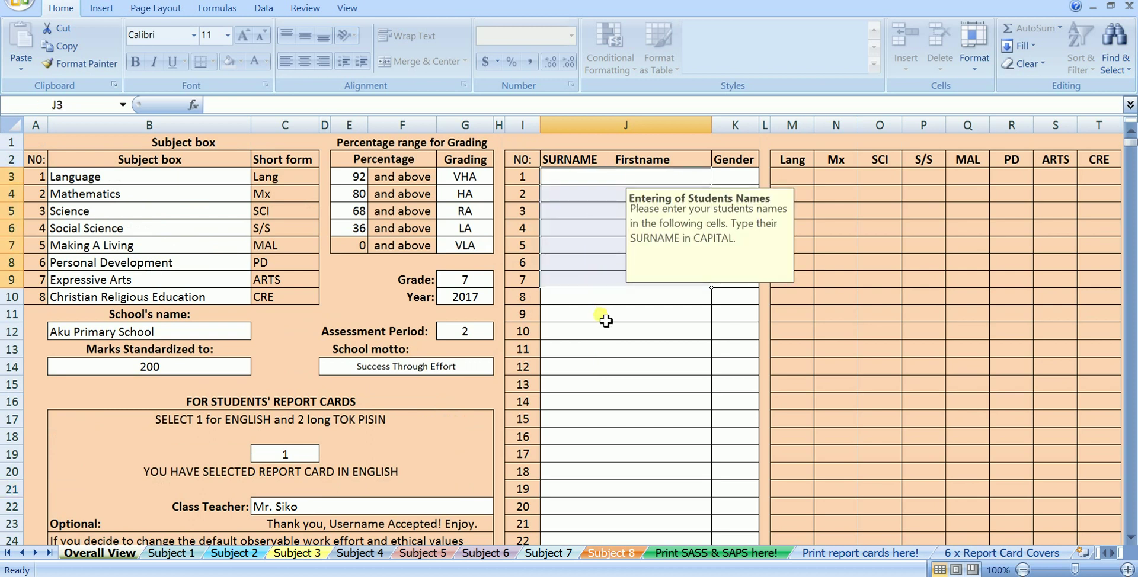
click(606, 321)
scroll(606, 321, down, 2)
scroll(606, 321, down, 2)
scroll(606, 321, down, 4)
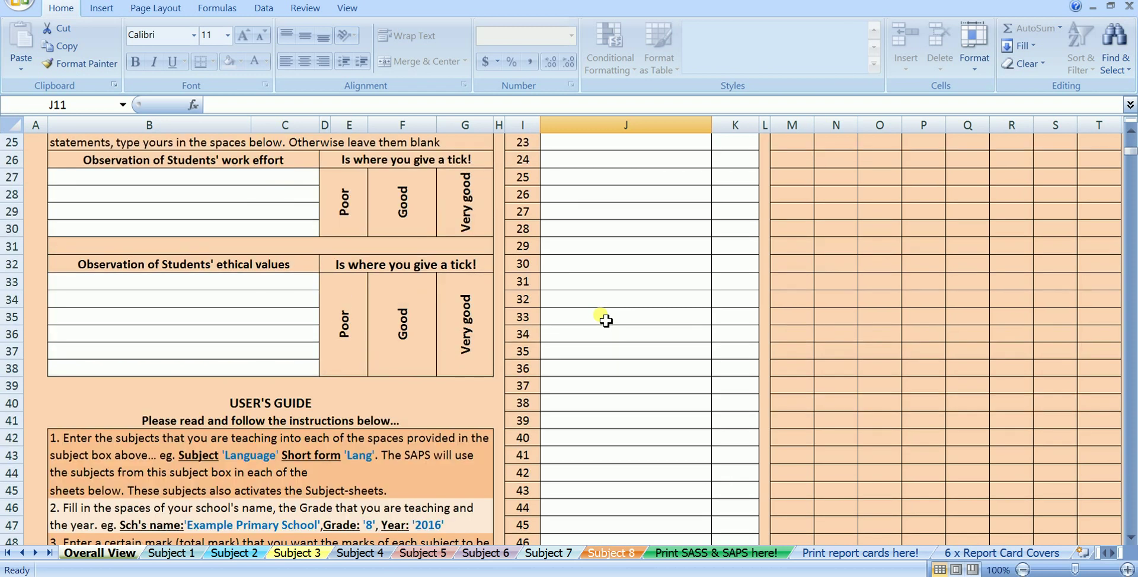
scroll(606, 320, down, 4)
scroll(606, 321, down, 6)
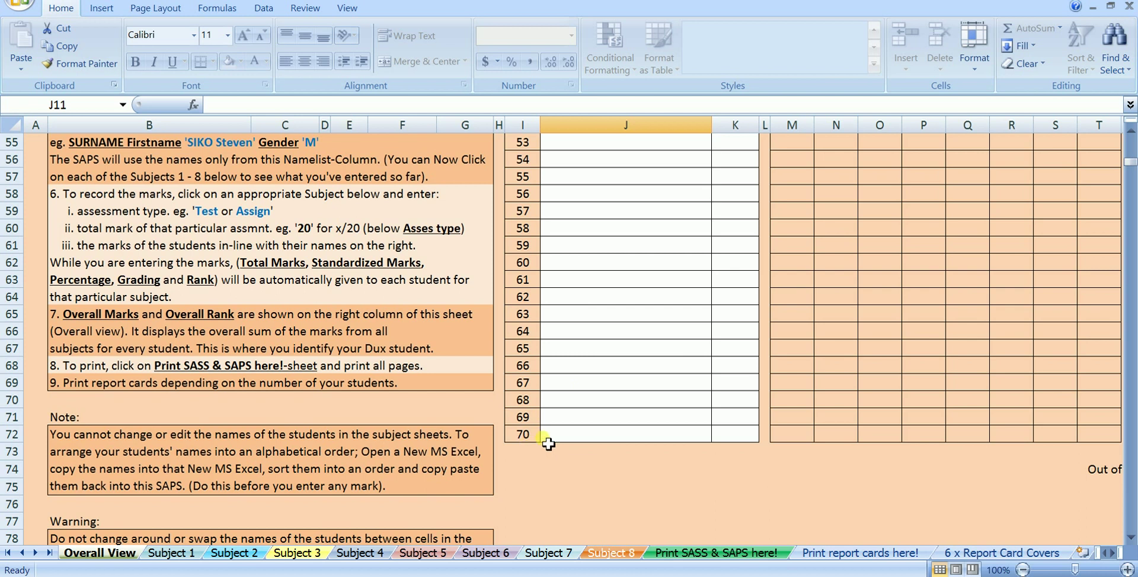
scroll(605, 409, up, 18)
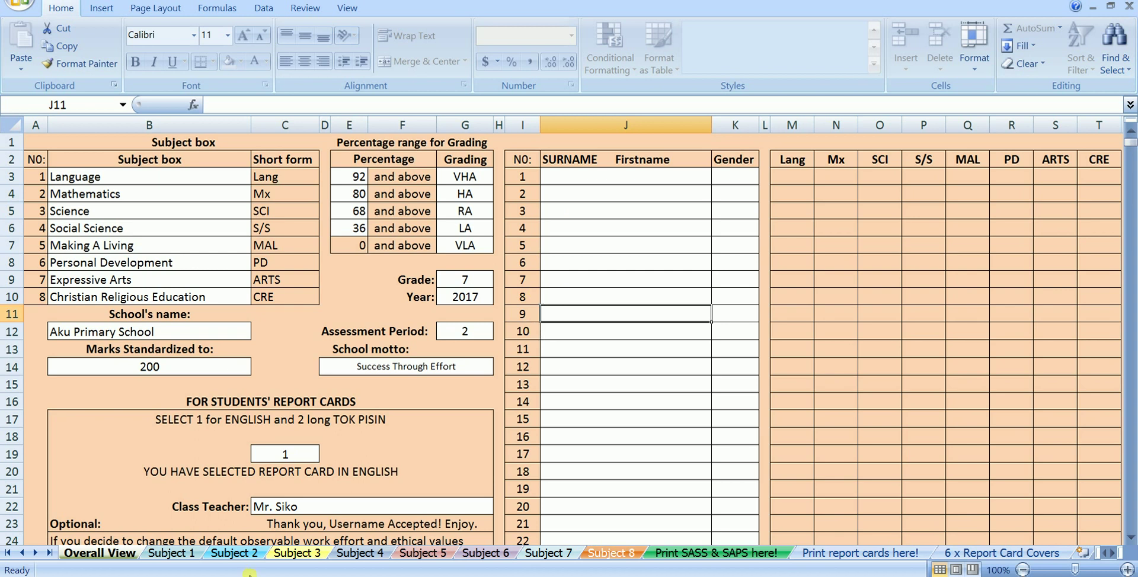
- Copy the five students' names and genders from the other open workbook into the name list starting at J3
click(201, 464)
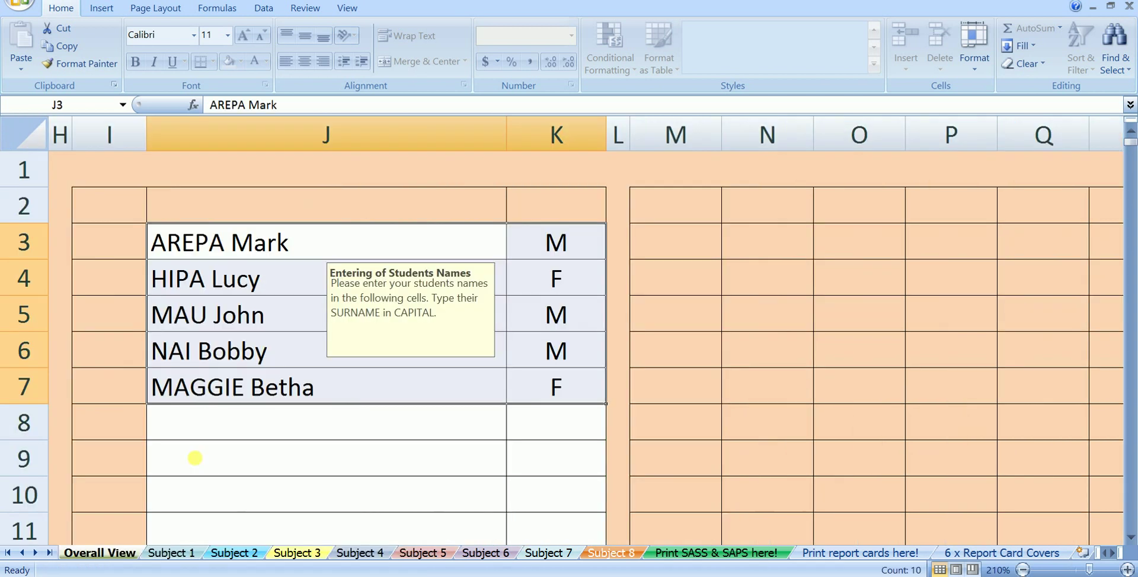
key(ctrl+c)
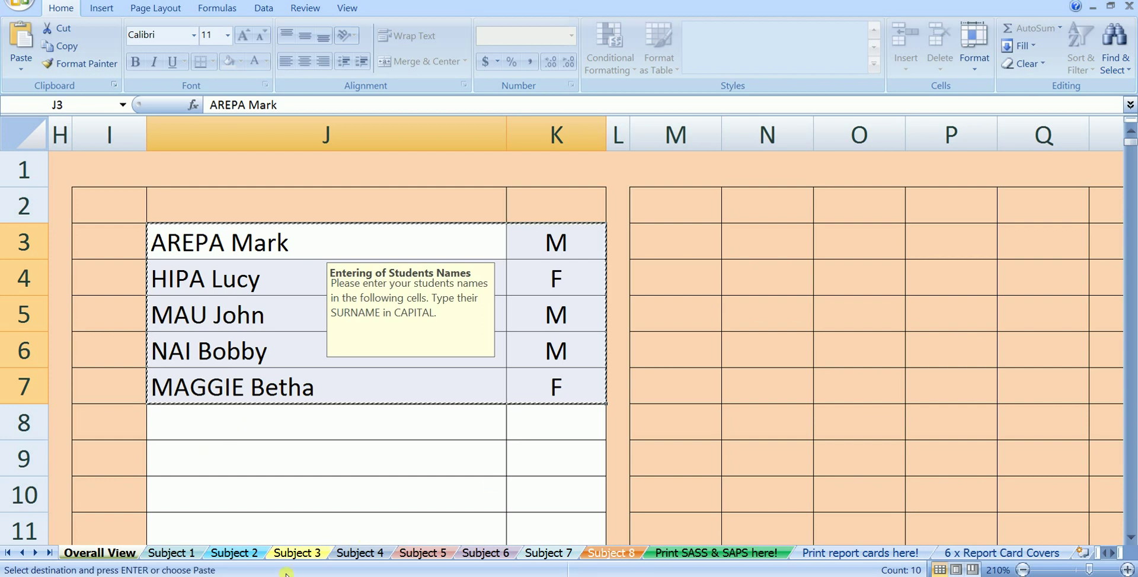
click(338, 521)
click(579, 177)
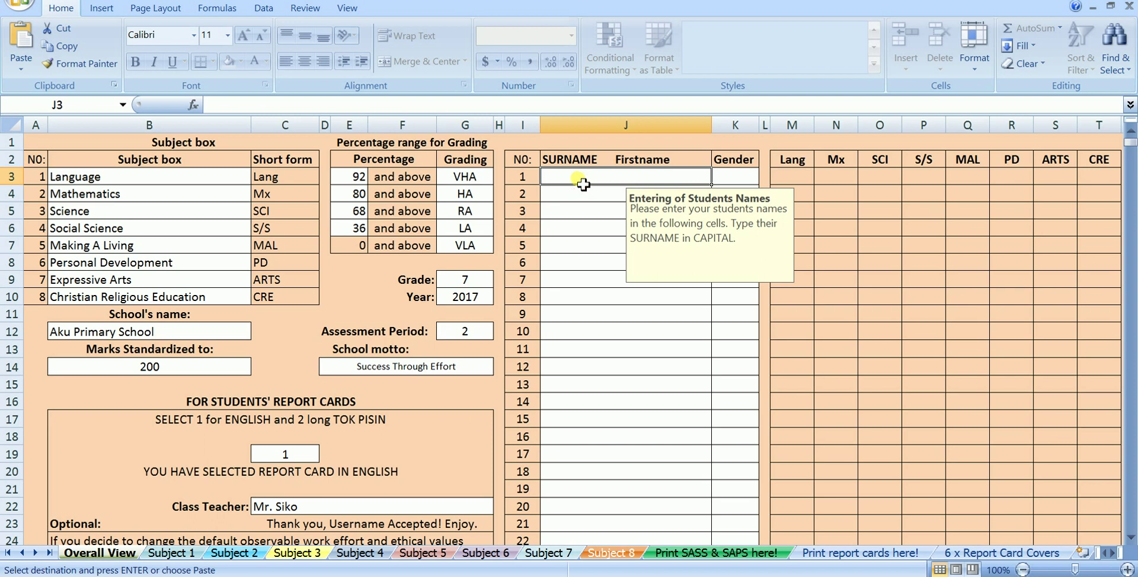
key(ctrl+v)
click(608, 356)
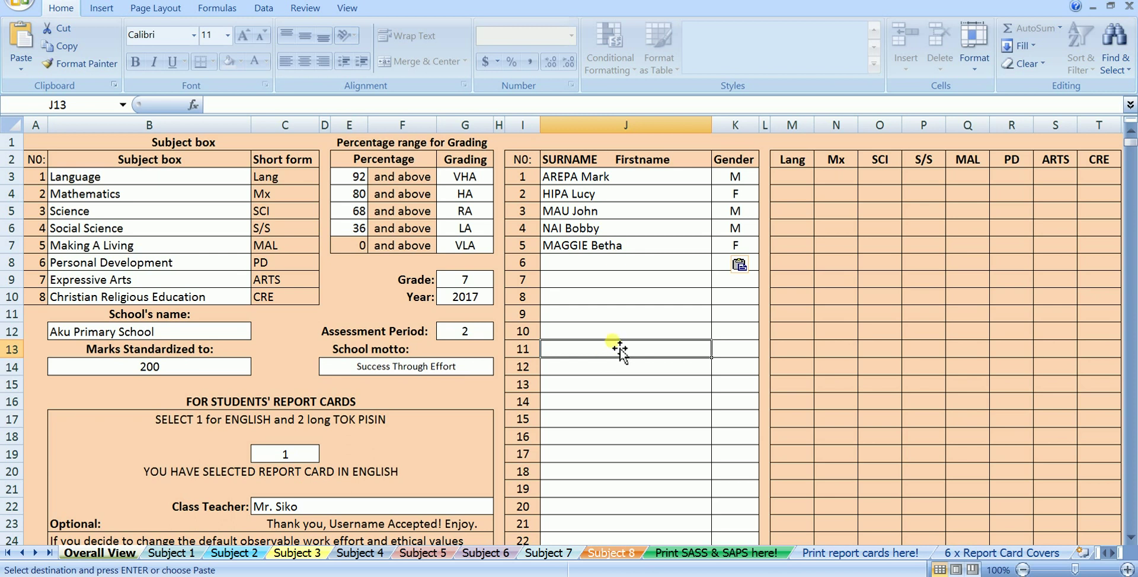
- Check the student names and genders across the Subject 1 to Subject 8 sheets, and return to Overall View
click(177, 553)
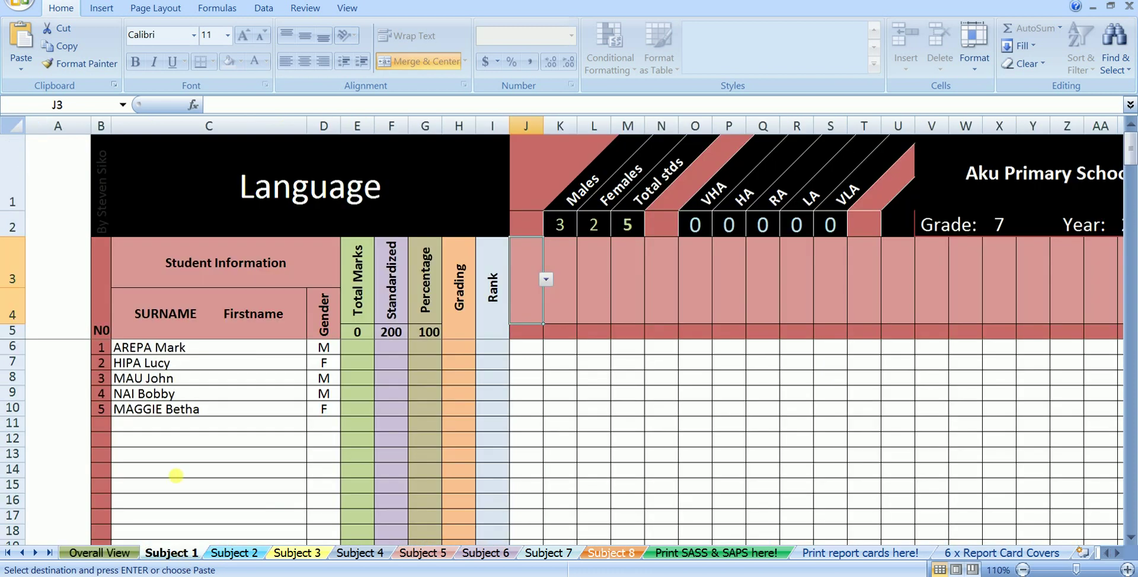
click(235, 554)
click(289, 553)
click(356, 554)
click(412, 556)
click(468, 556)
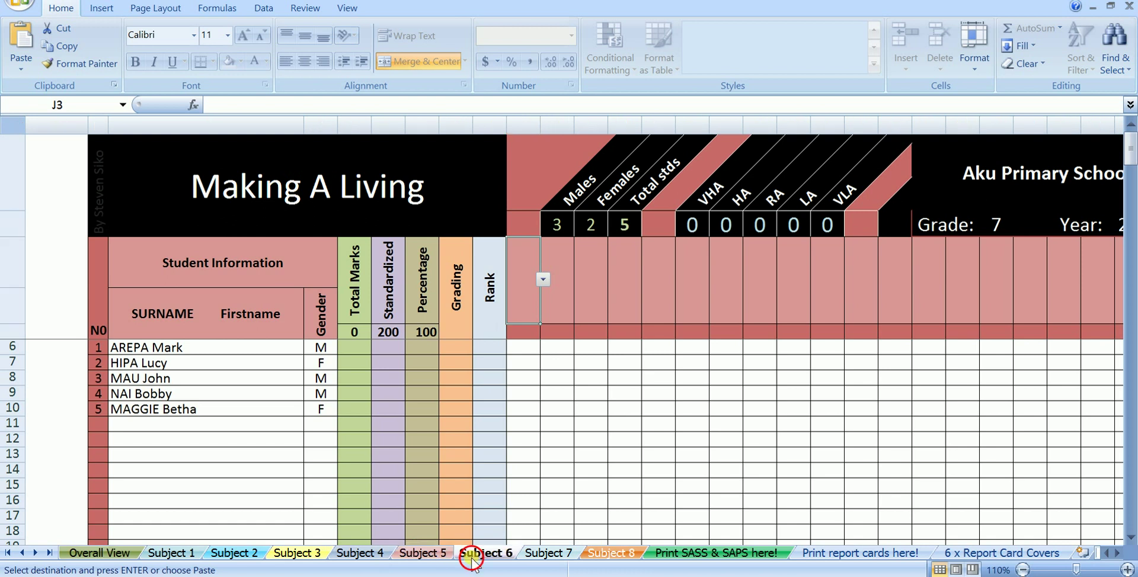
click(544, 555)
click(611, 554)
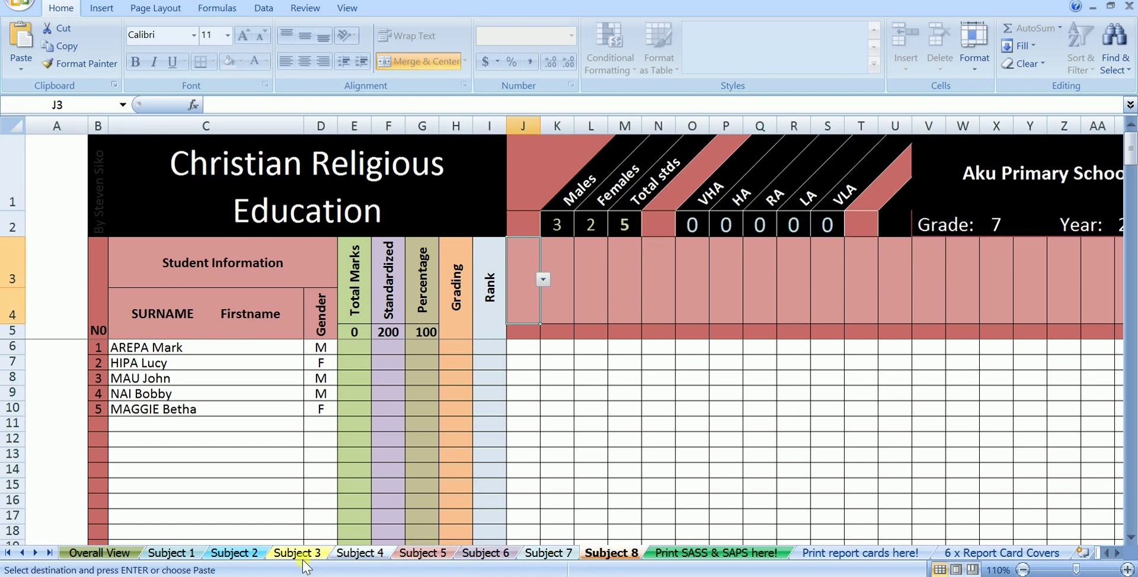
ctrl+click(175, 554)
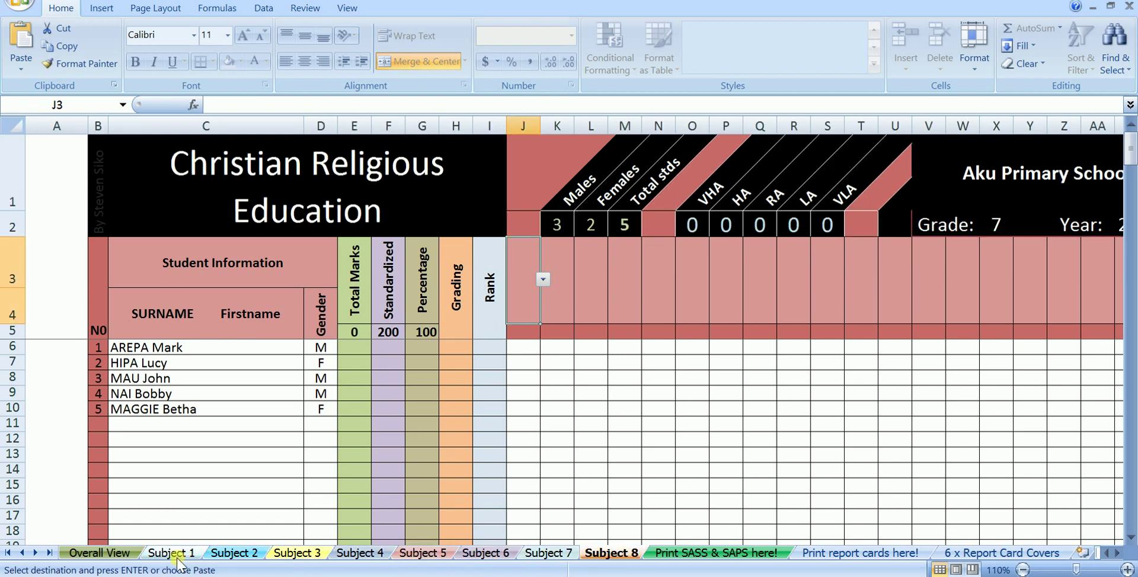
click(176, 554)
click(127, 553)
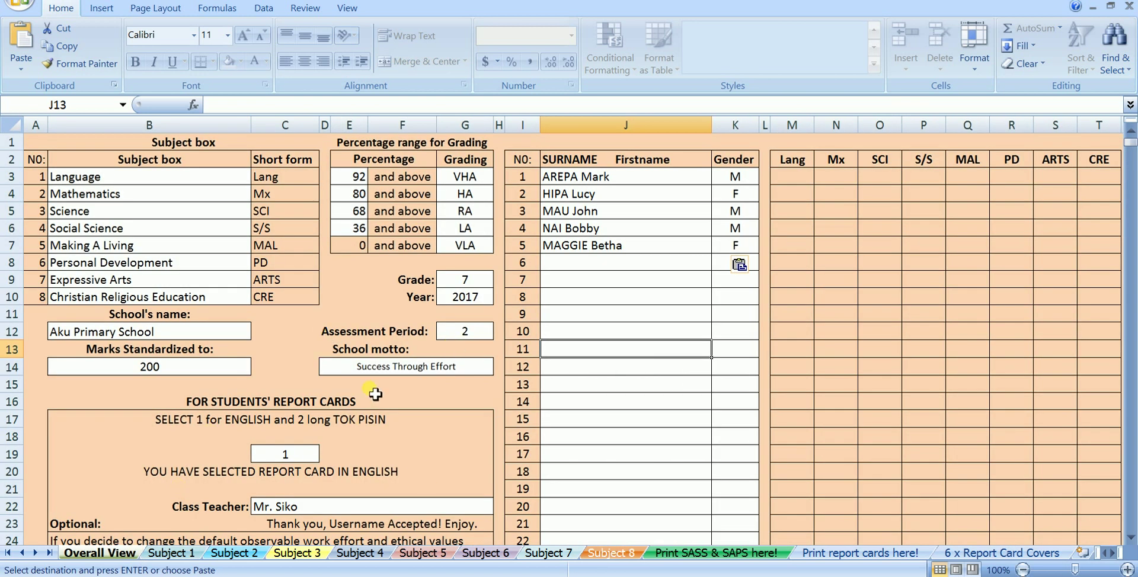
- Set the first assessment on the Subject 1 Language sheet to Test with a total mark of 25
click(186, 554)
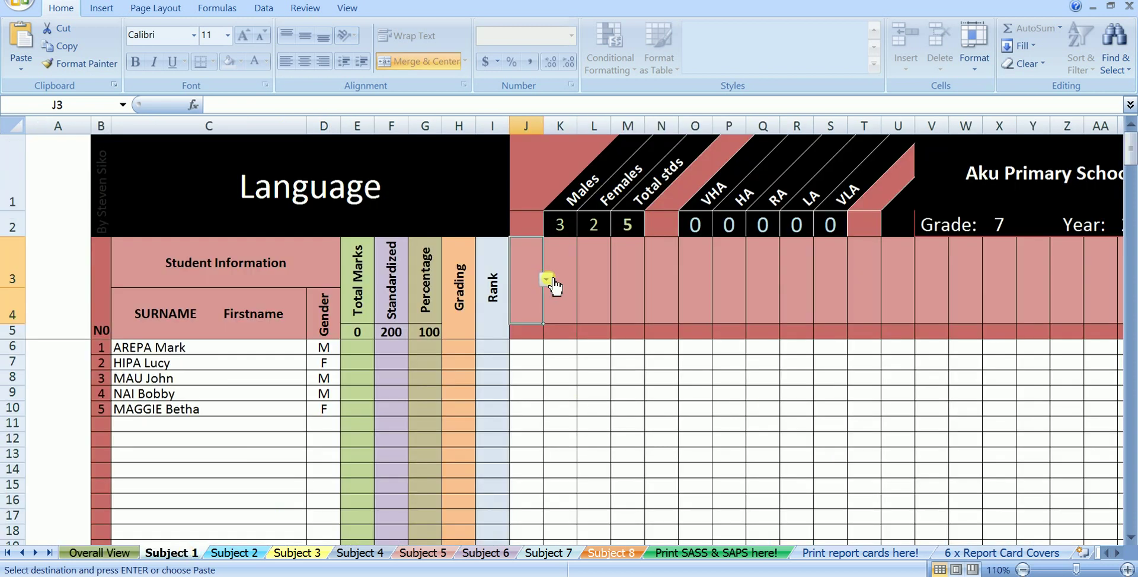
click(547, 279)
click(520, 293)
key(Down)
text(25)
key(Return)
- Enter the first test marks 20, 15, 24, 21 and 10 for the five students, and view Overall View
text(20)
key(Return)
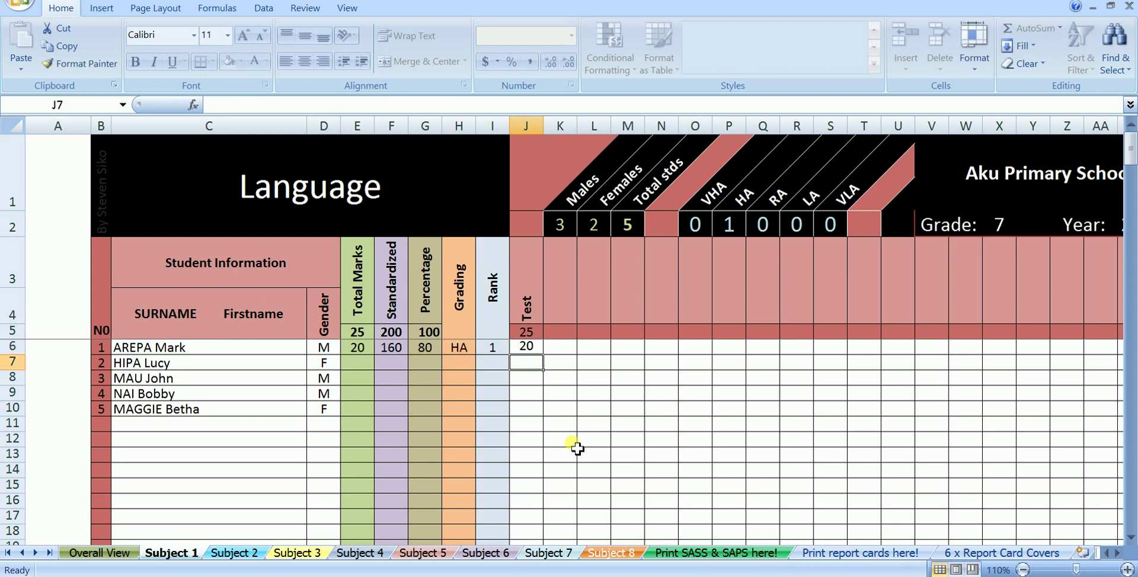
text(15)
key(Return)
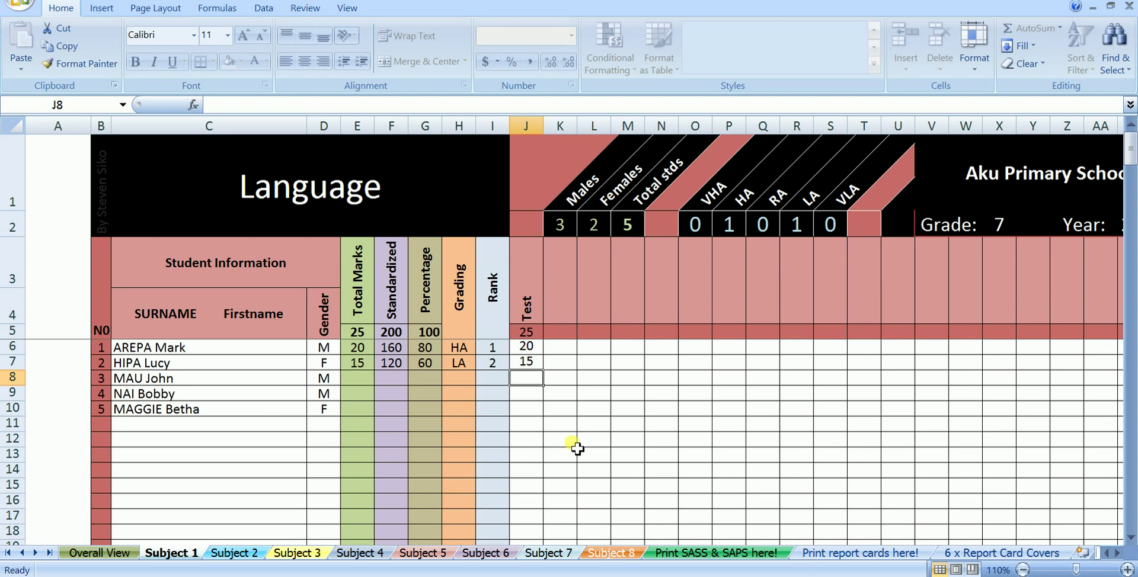
text(24)
key(Return)
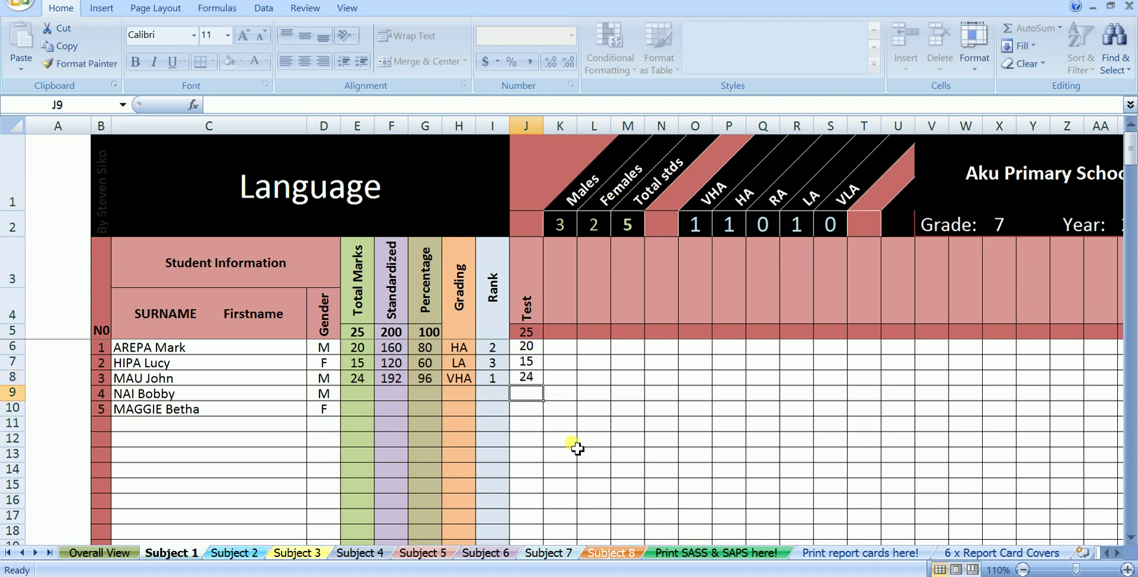
text(21)
key(Return)
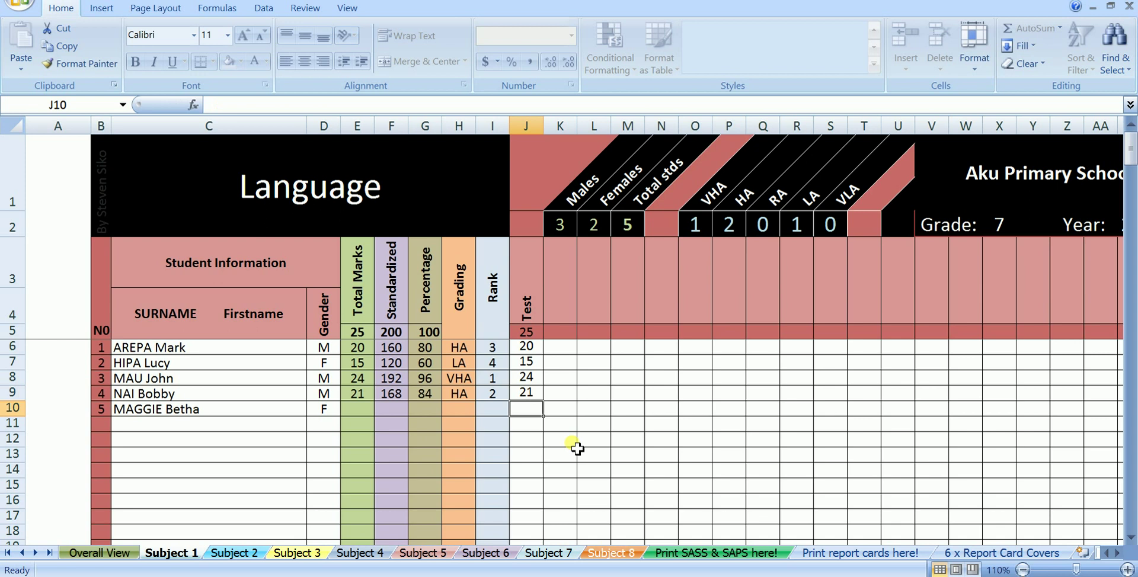
text(10)
key(Return)
key(Return)
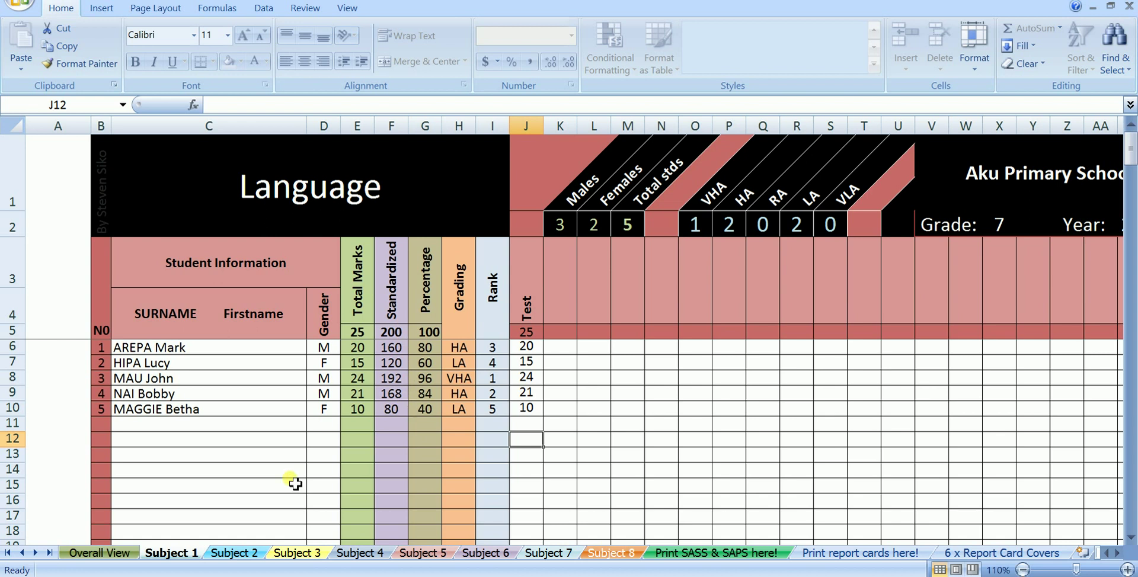
click(132, 555)
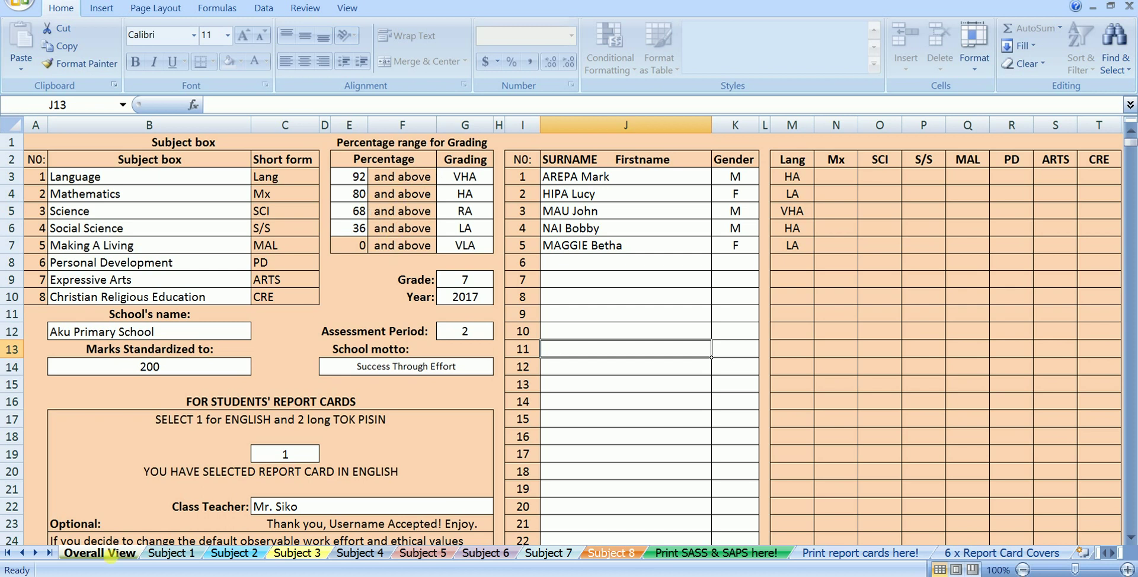
- Add a second Test assessment in column K of the Language sheet with a total mark of 30
click(161, 553)
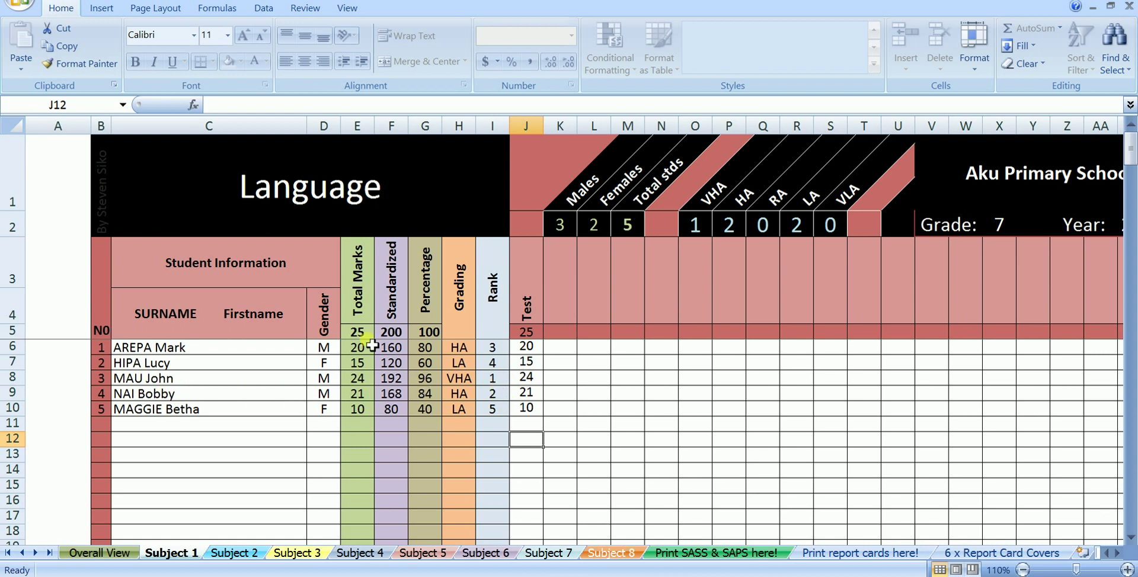
click(568, 303)
click(579, 280)
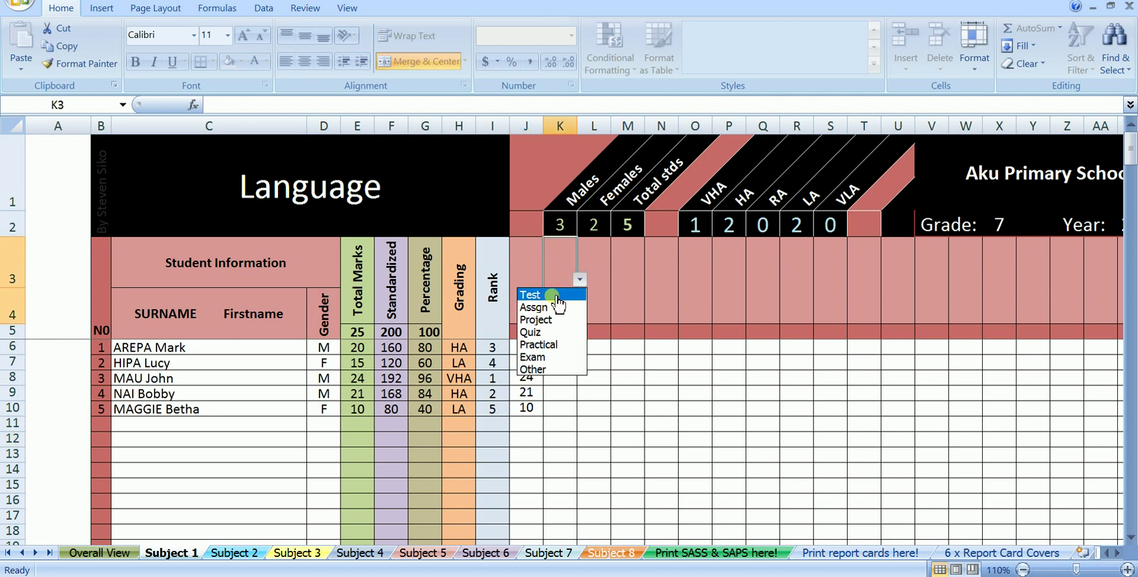
click(558, 297)
key(Return)
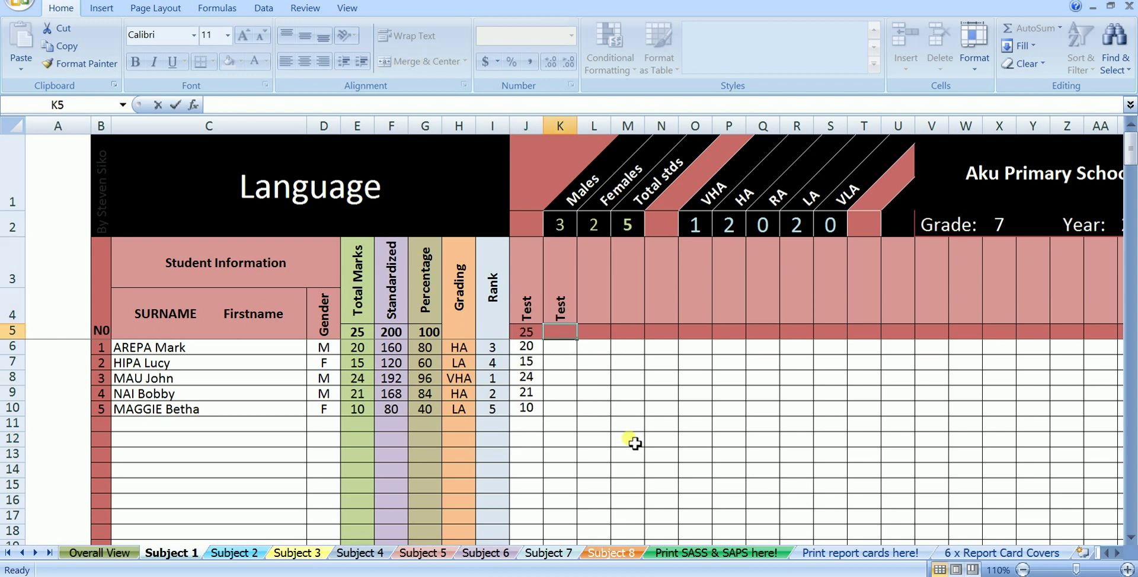
text(30)
key(Return)
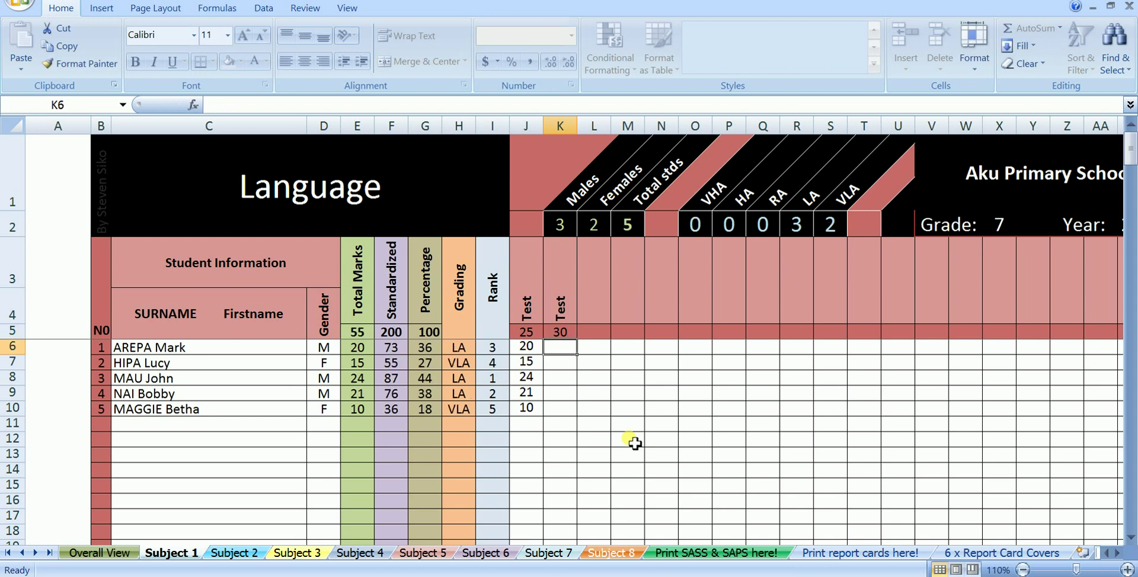
- Enter the second test marks 30, 28, 15, 30 and 20 for the five students on the Language sheet
text(30)
key(Return)
text(28)
key(Return)
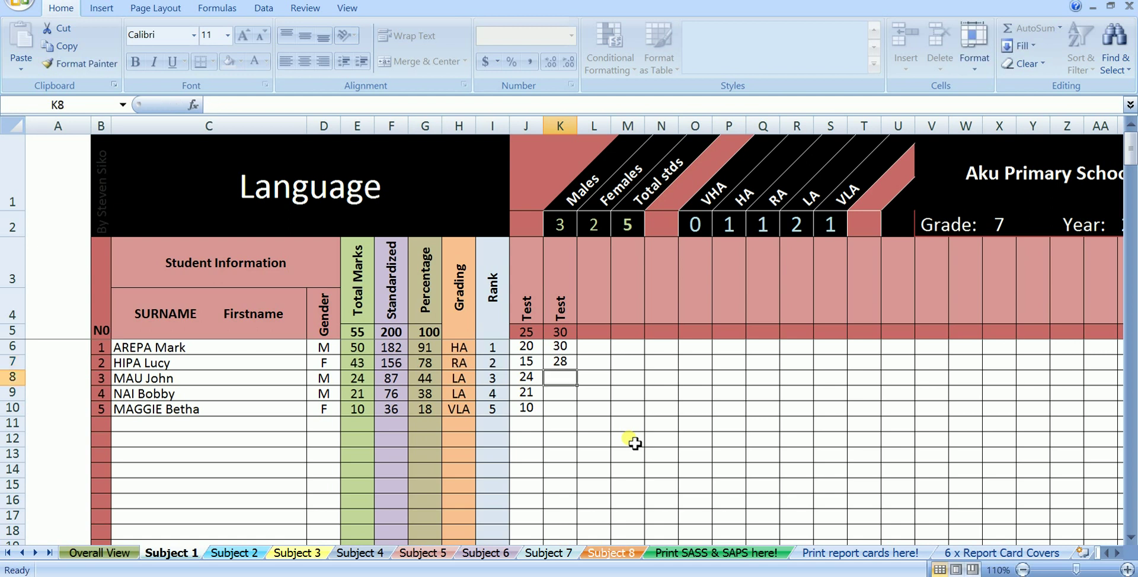
text(15)
key(Return)
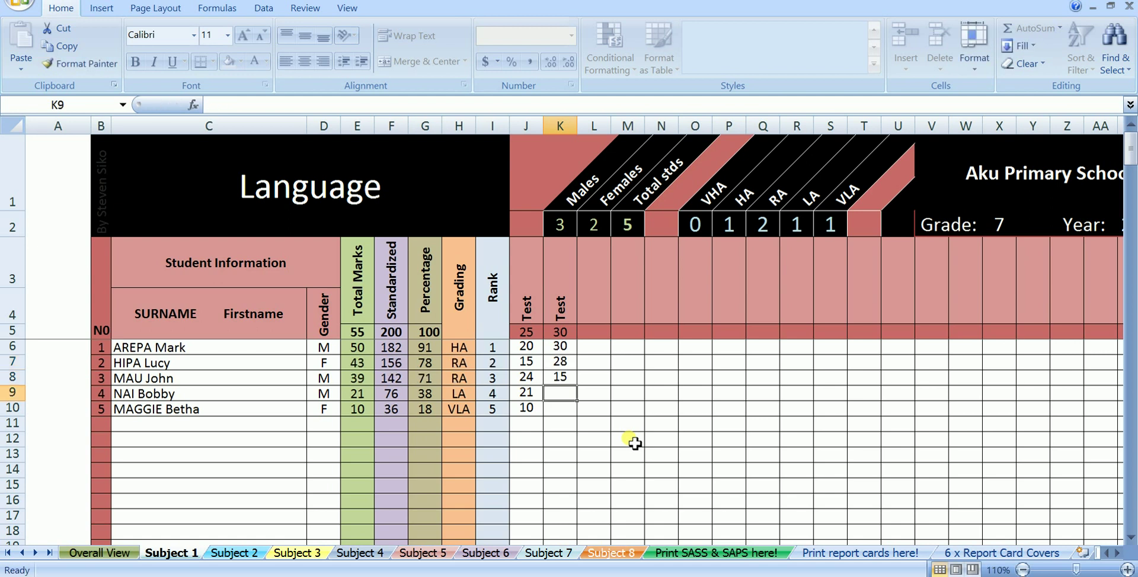
text(30)
key(Return)
text(20)
key(Return)
key(Return)
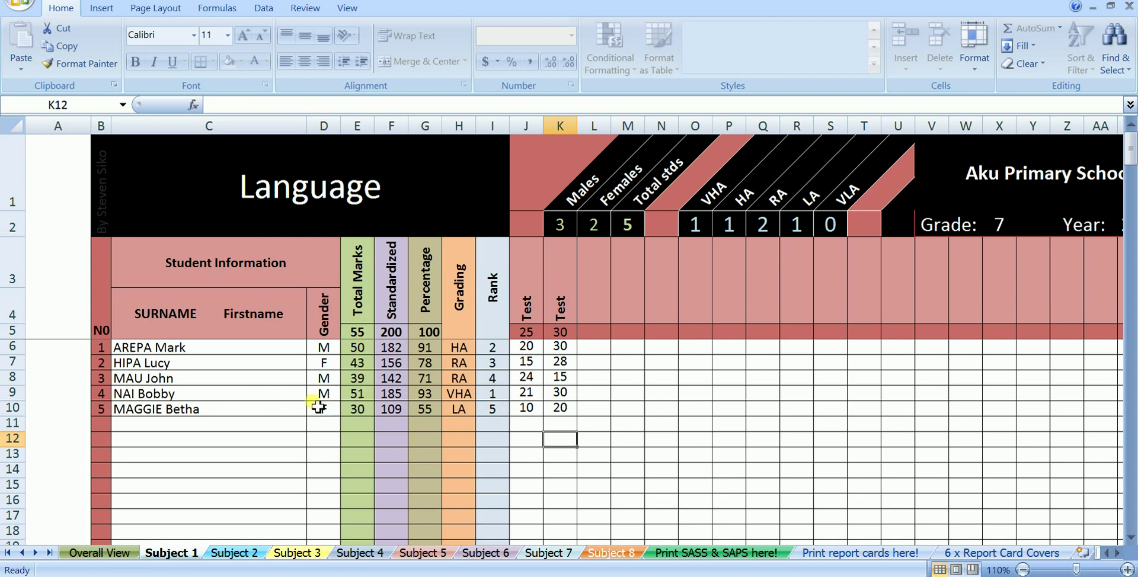
- Examine the highest, lowest, range and mean marks of both tests below the Language student list
scroll(706, 429, down, 18)
scroll(729, 441, down, 5)
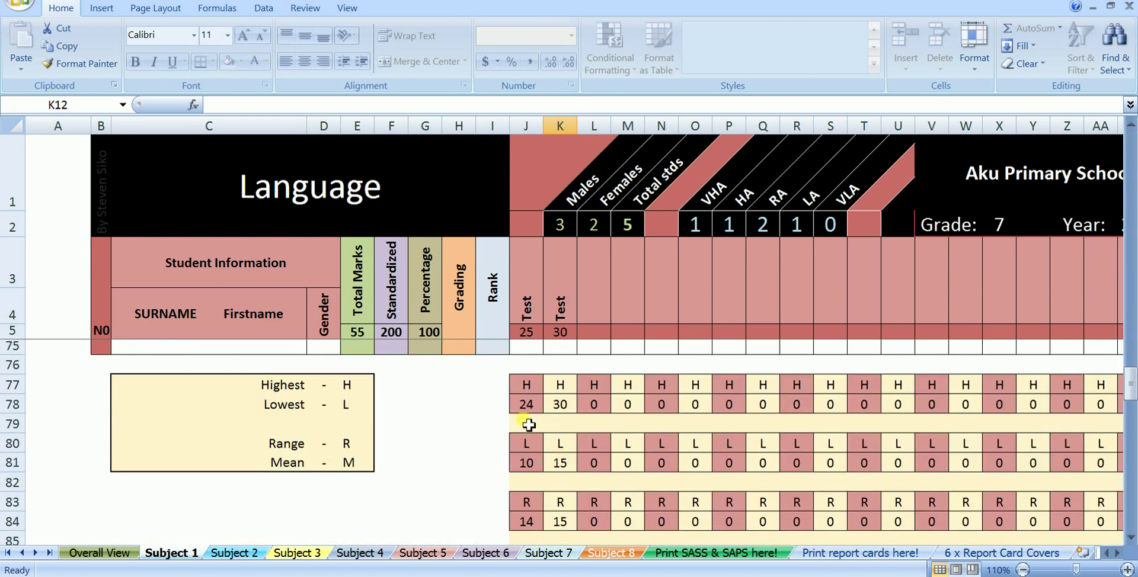
scroll(526, 463, down, 1)
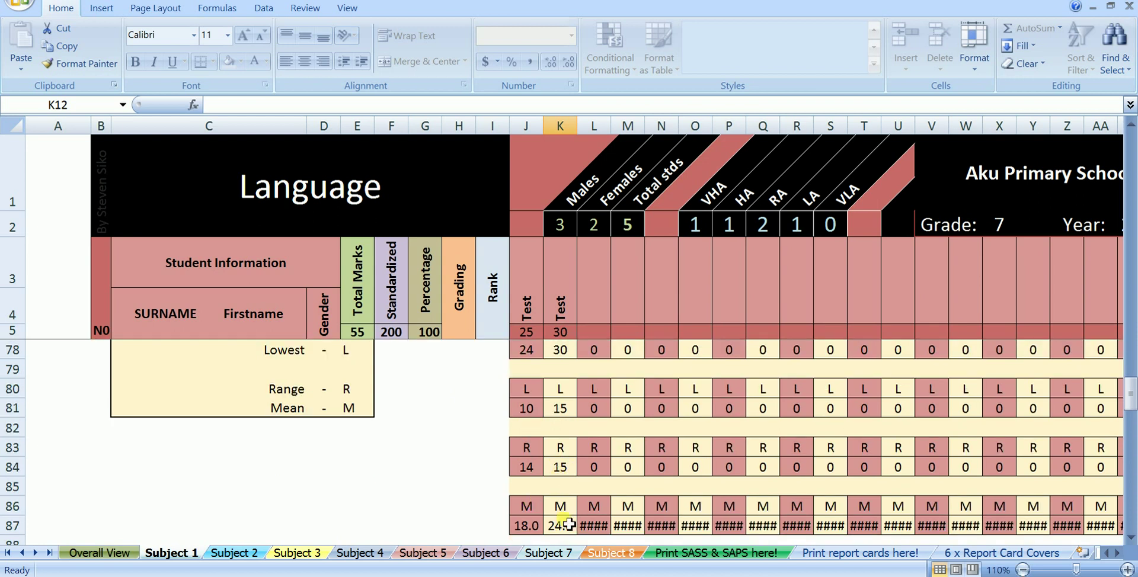
scroll(549, 508, up, 20)
- Set the first assessment on the Subject 2 Mathematics sheet to Assgn with a total mark of 20
click(255, 555)
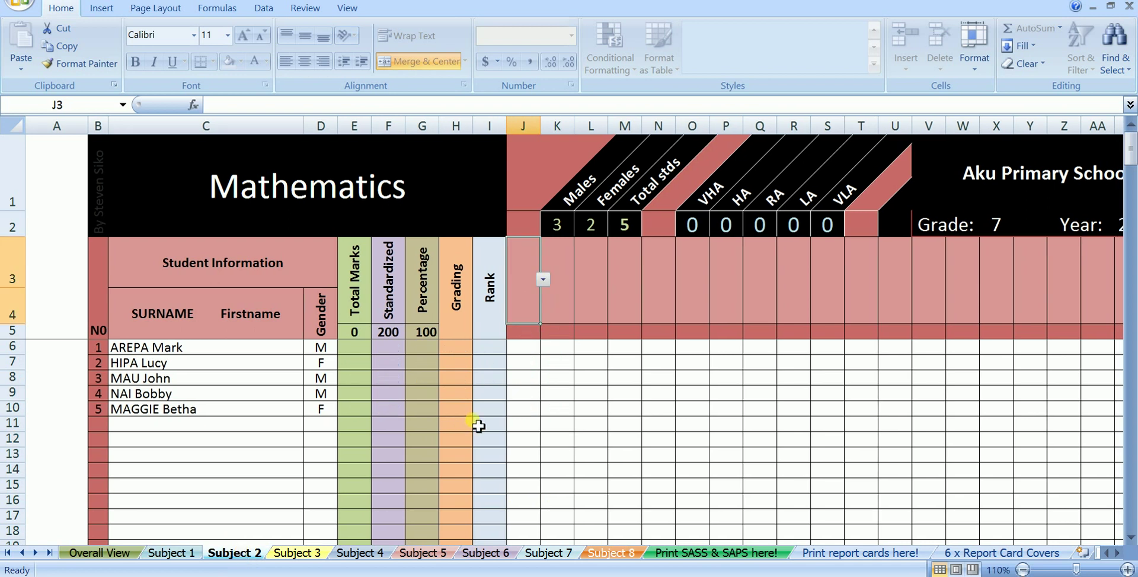
click(543, 281)
click(529, 306)
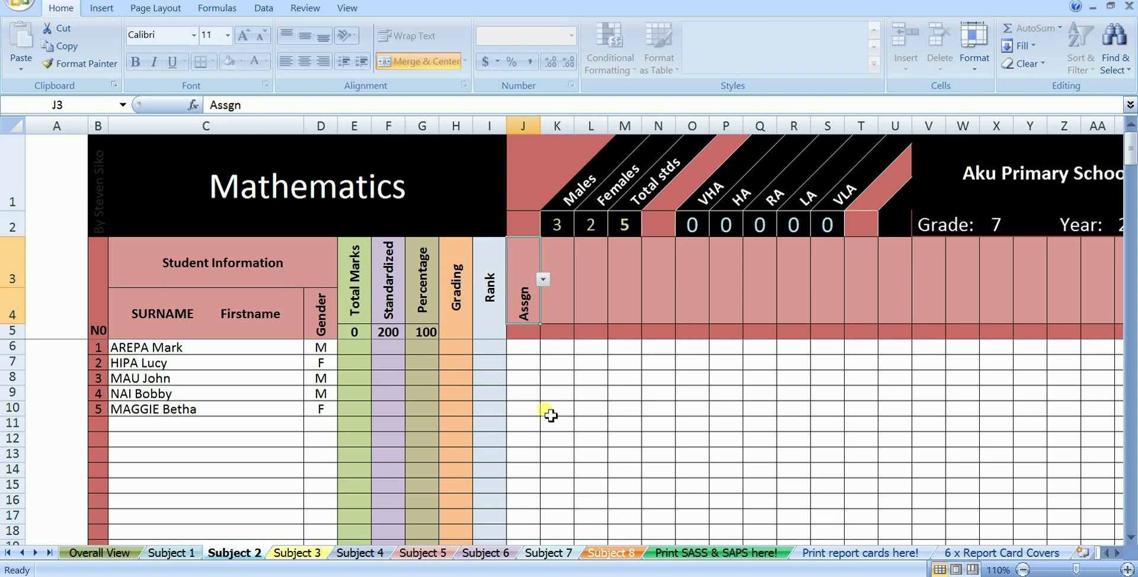
key(Down)
text(2)
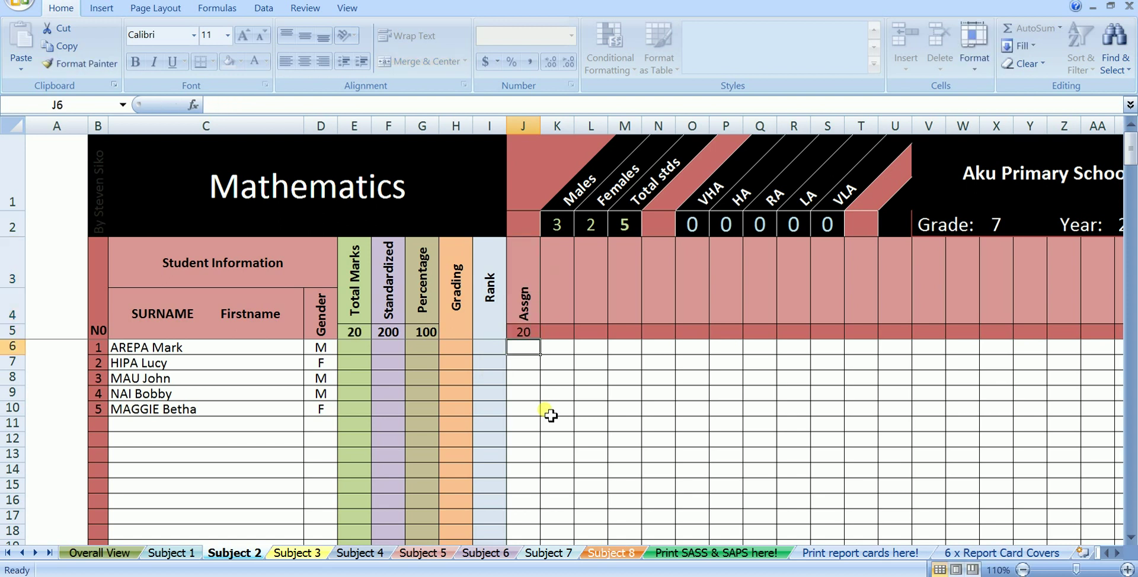
- Enter the Mathematics assignment marks 17, 19, 15, 11 and 20 for the five students
text(7)
key(Return)
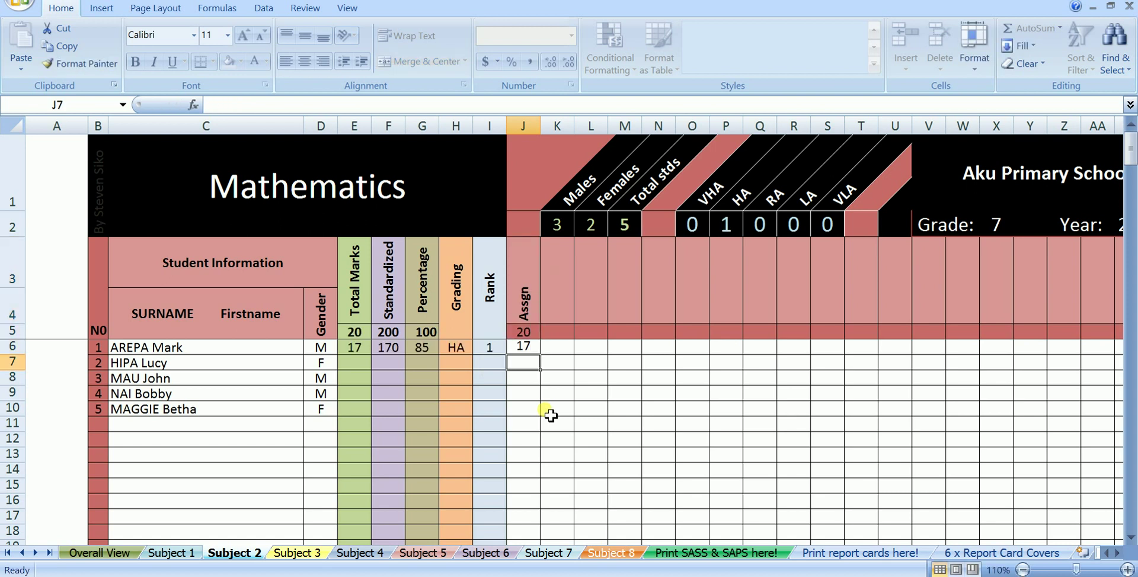
text(19)
key(Return)
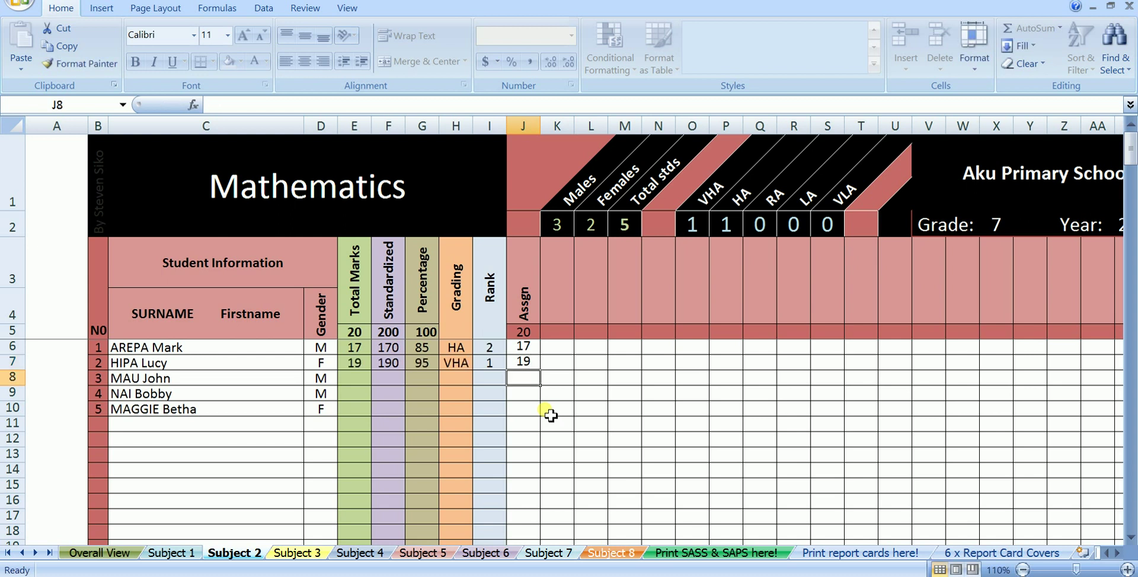
text(15)
key(Return)
text(11)
key(Return)
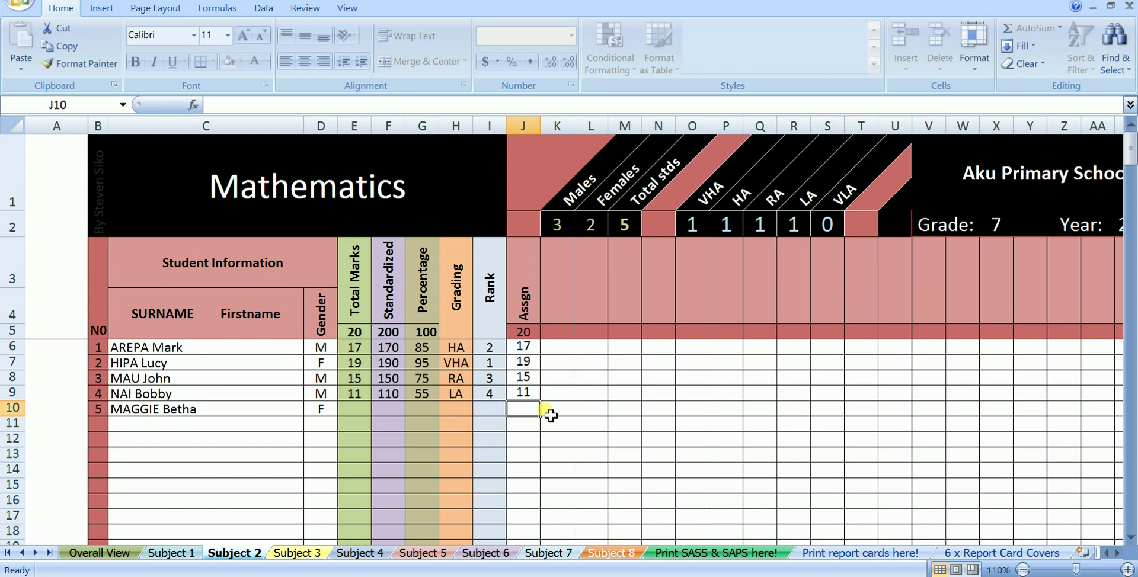
text(20)
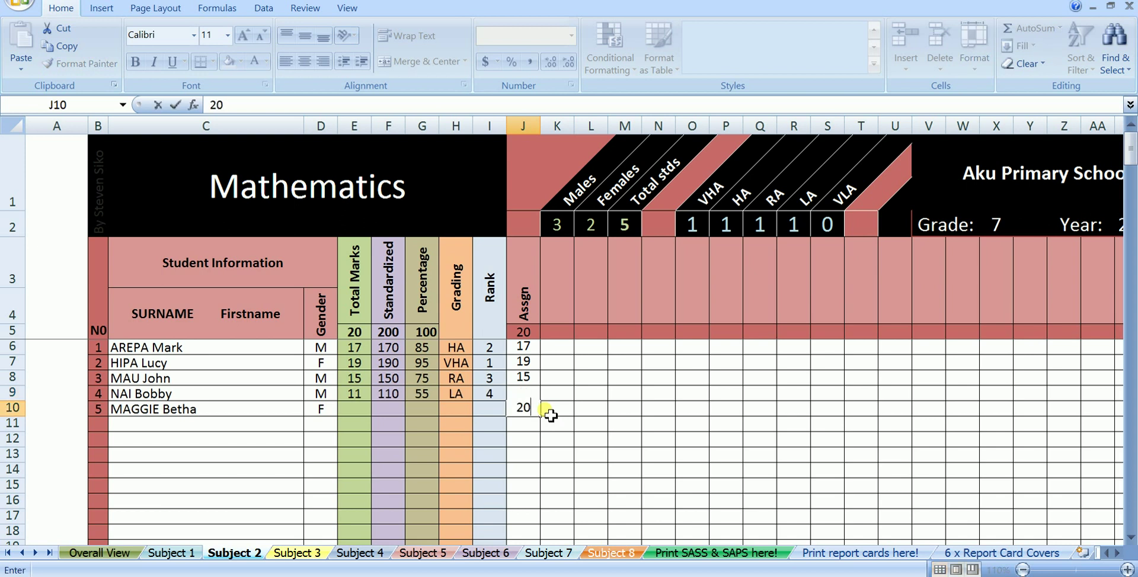
key(Return)
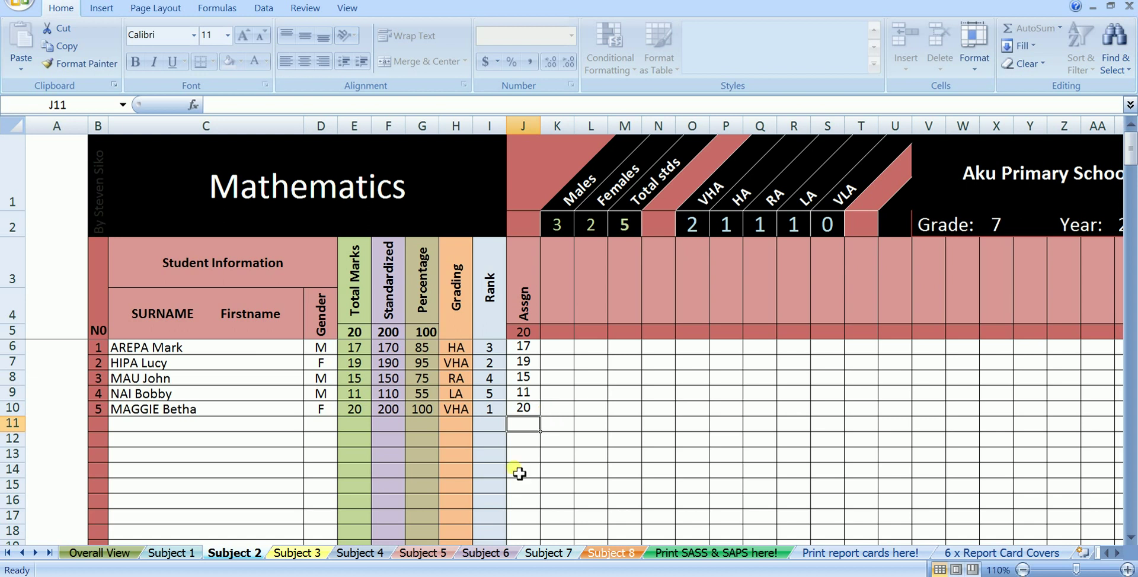
- Set the first assessment on the Subject 3 Science sheet to Test with a total mark of 25
click(297, 553)
click(543, 279)
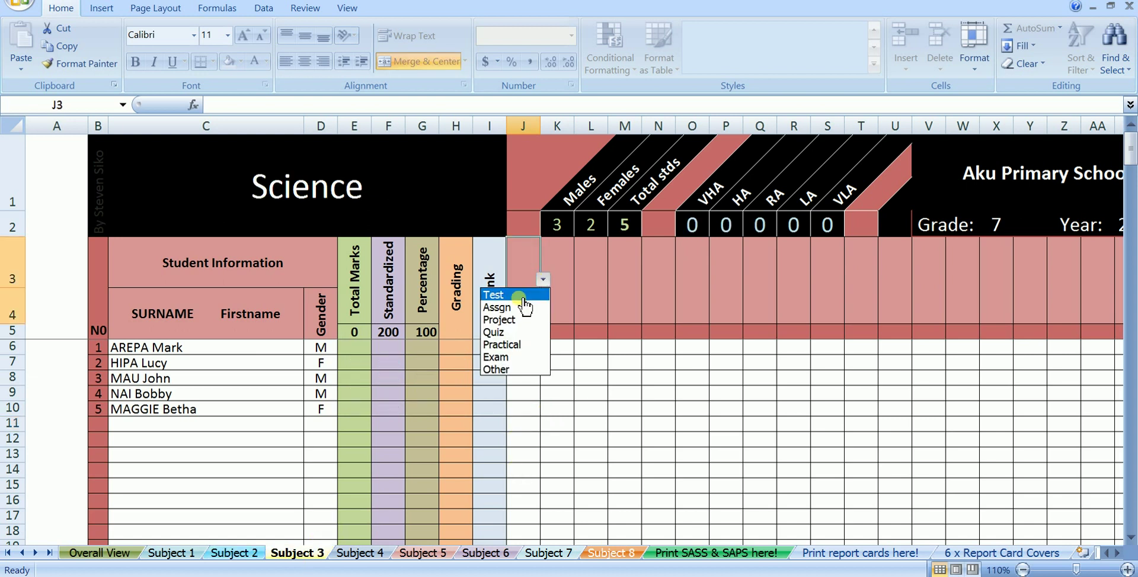
click(520, 297)
key(Return)
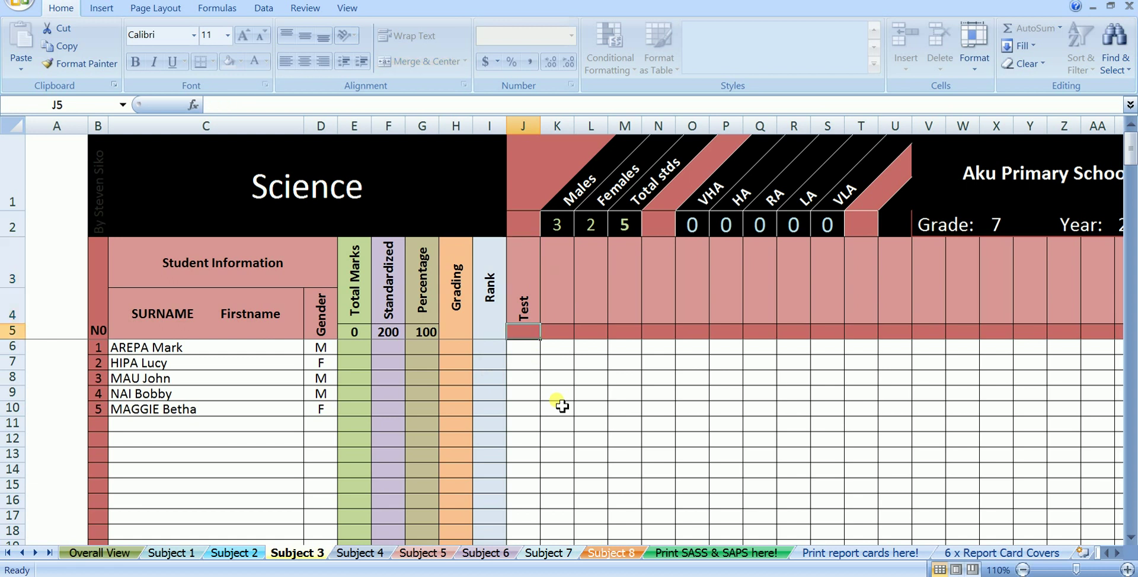
text(25)
key(Return)
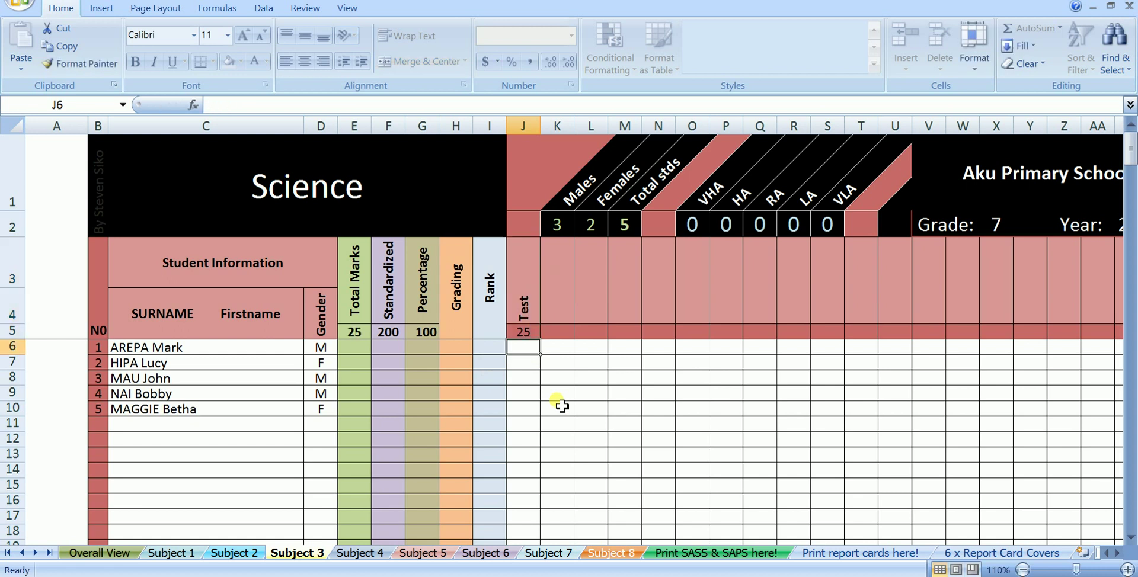
- Enter the Science test marks 24, 20, 17, 23 and 20 for the five students
text(24)
key(Return)
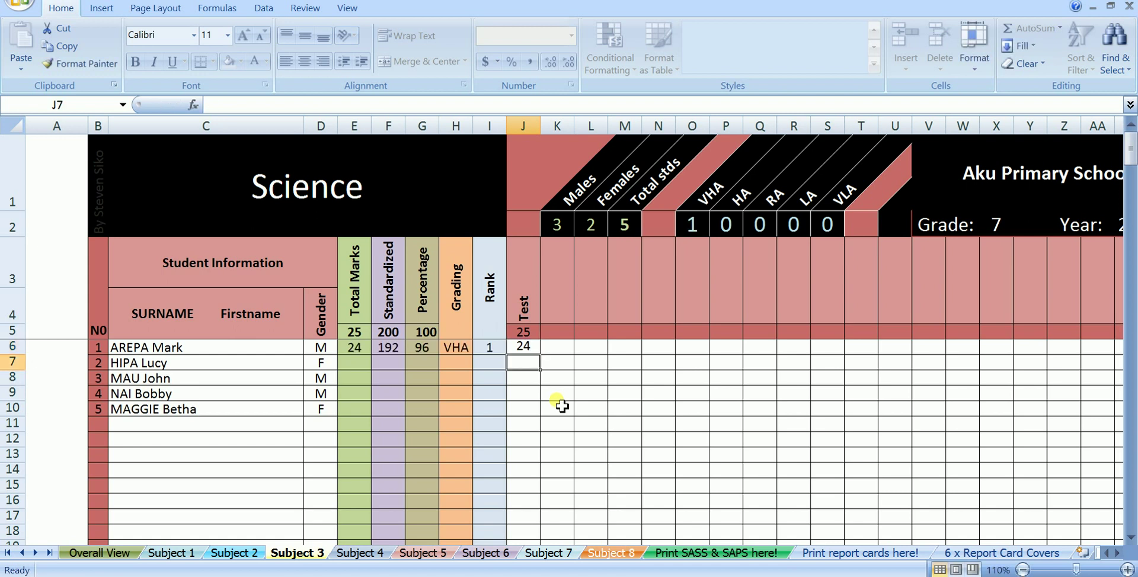
text(20)
key(Return)
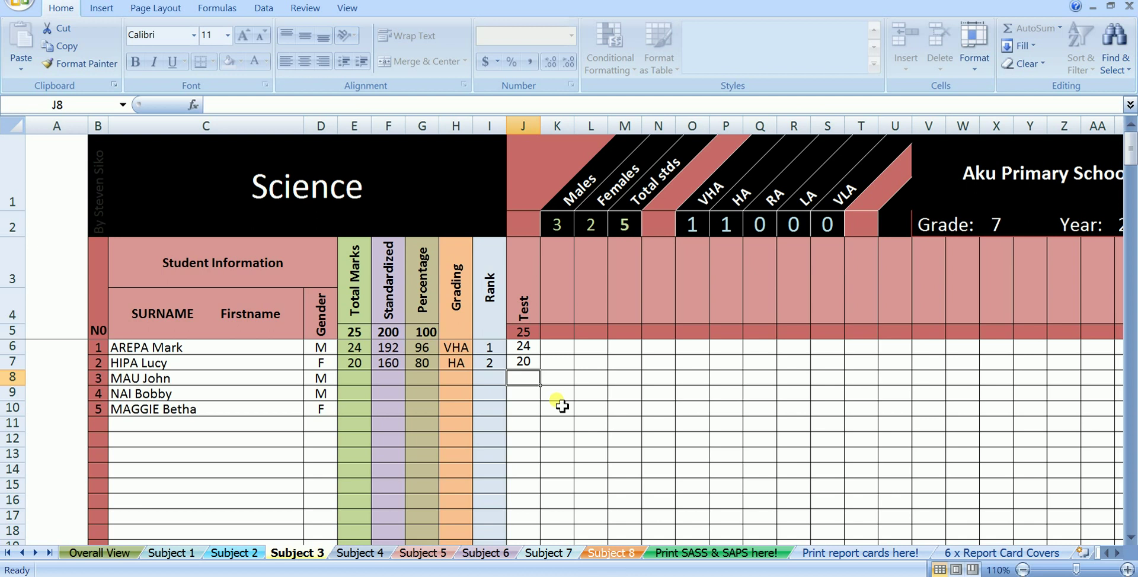
text(17)
key(Return)
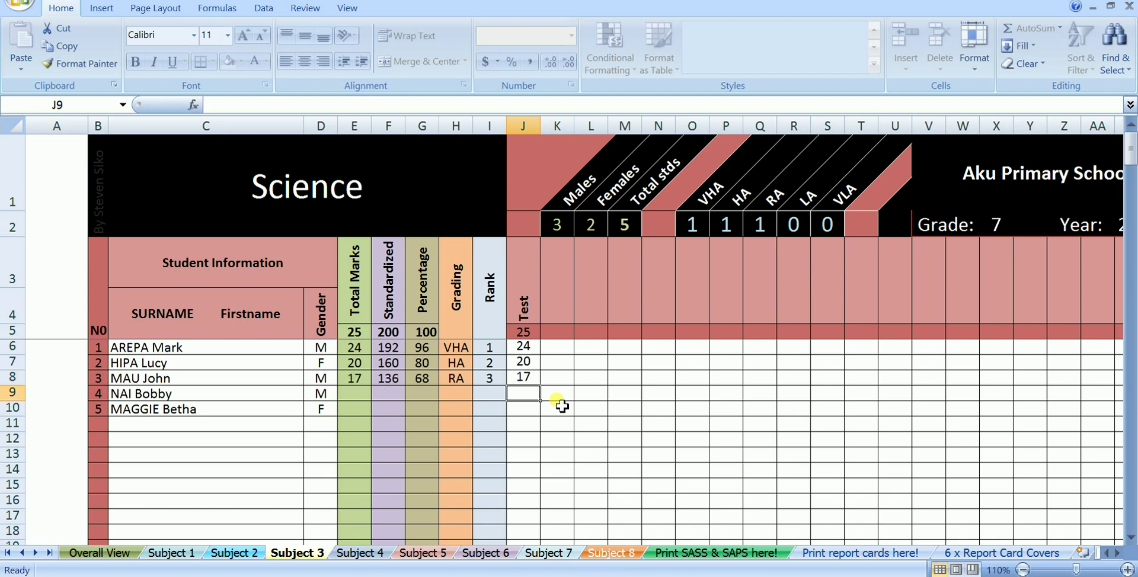
text(23)
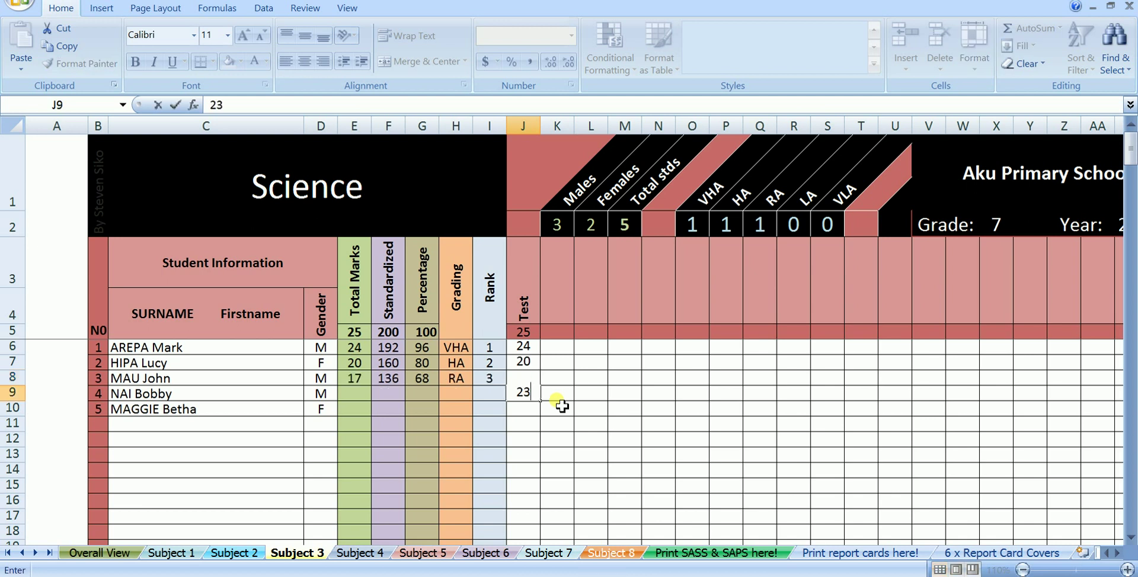
key(Return)
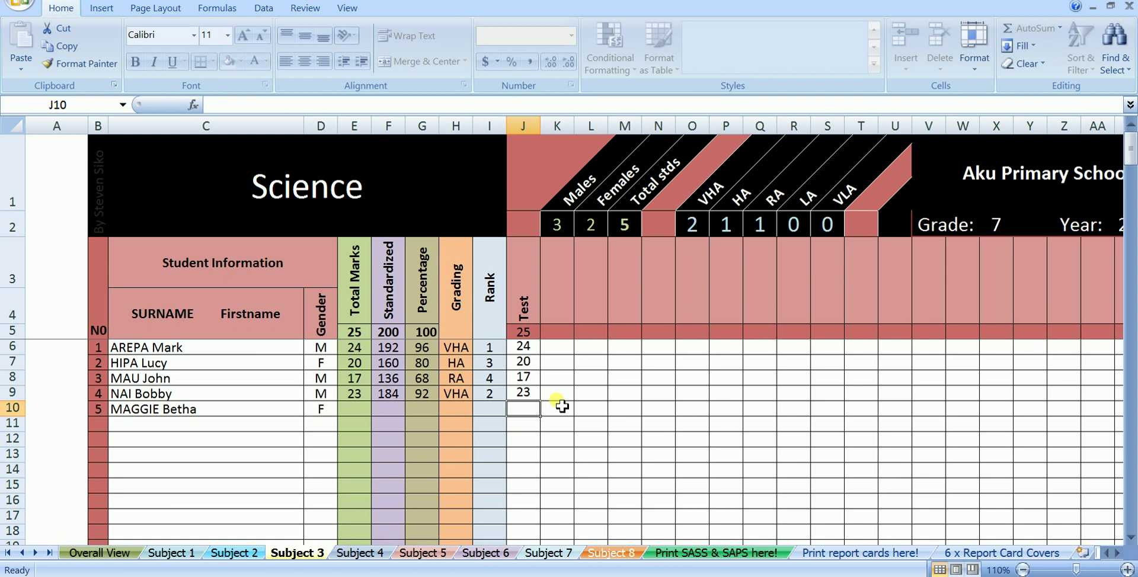
text(20)
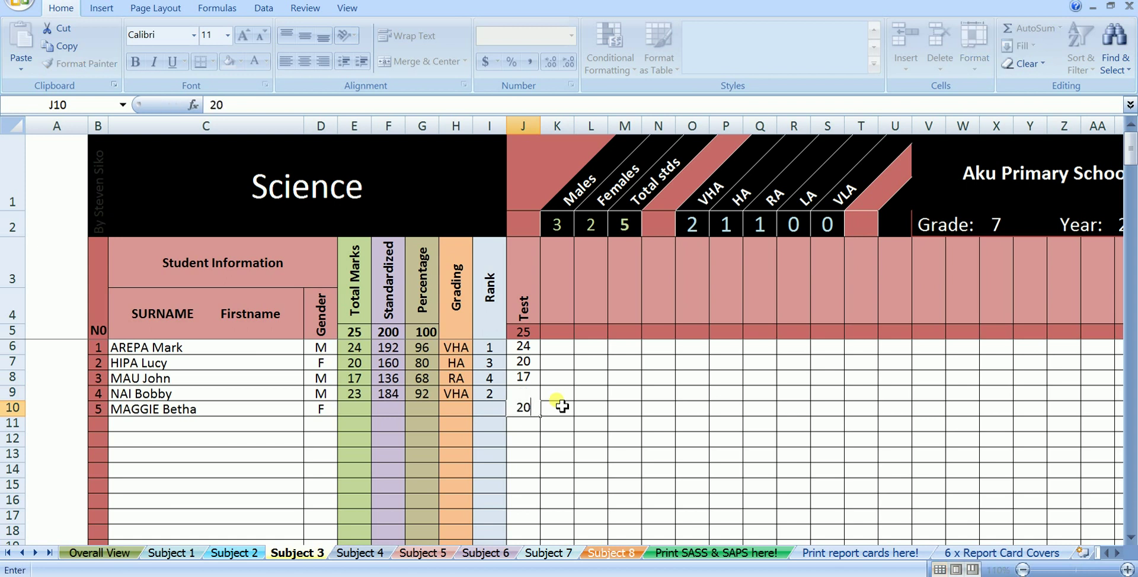
key(Return)
key(Return)
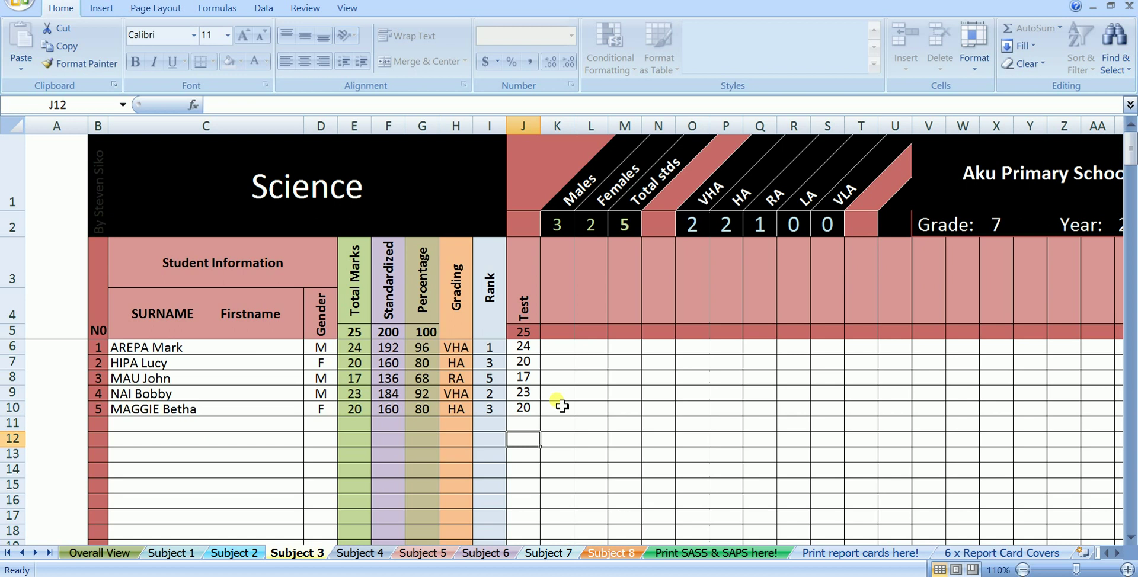
- Set the first assessment on the Subject 4 Social Science sheet to Test with a total mark of 27
click(354, 553)
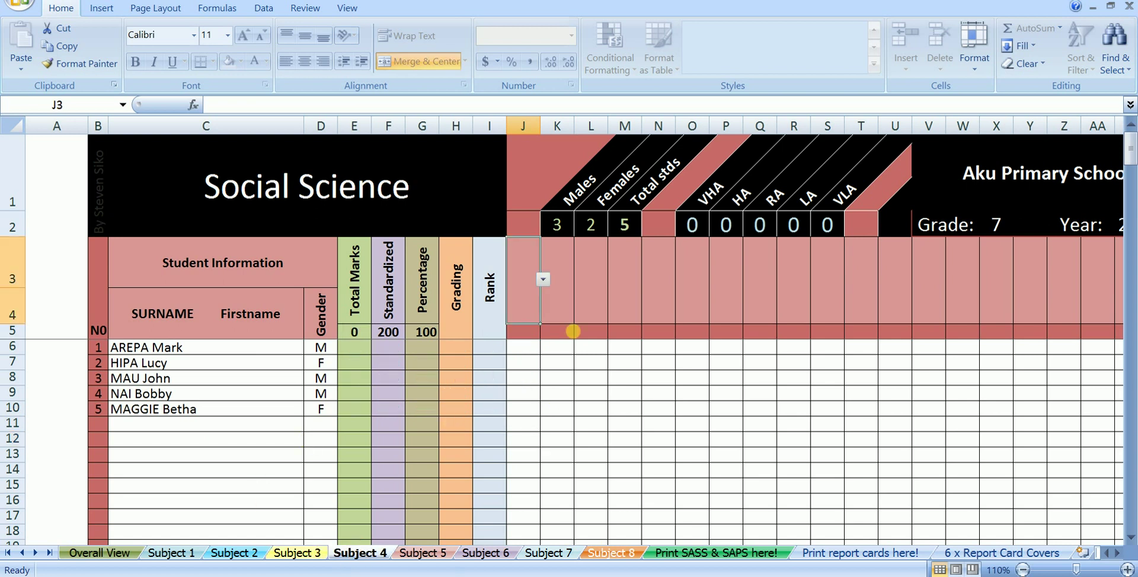
click(543, 280)
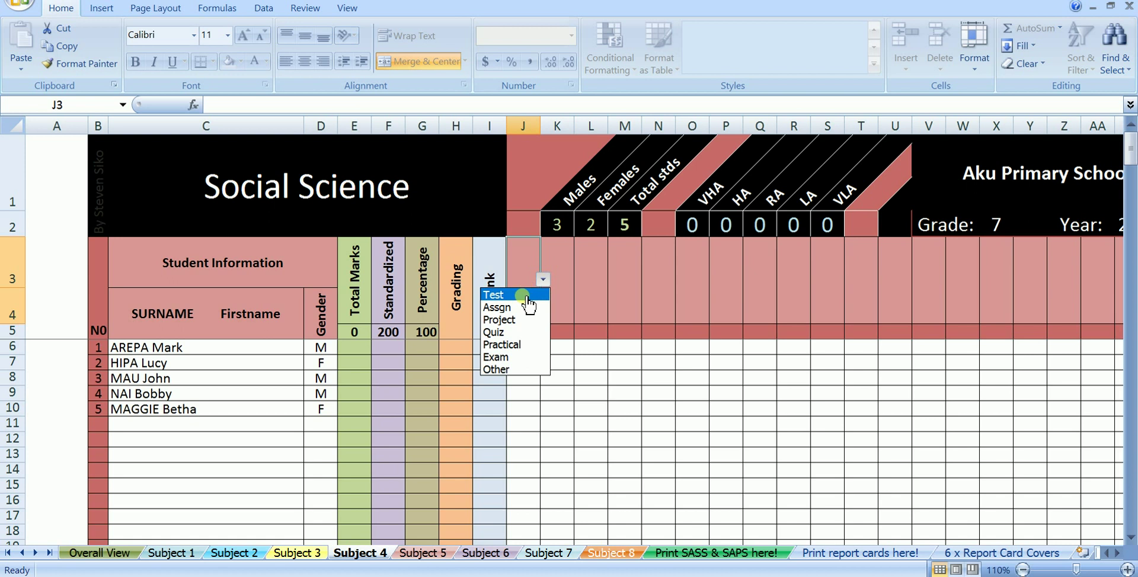
click(525, 296)
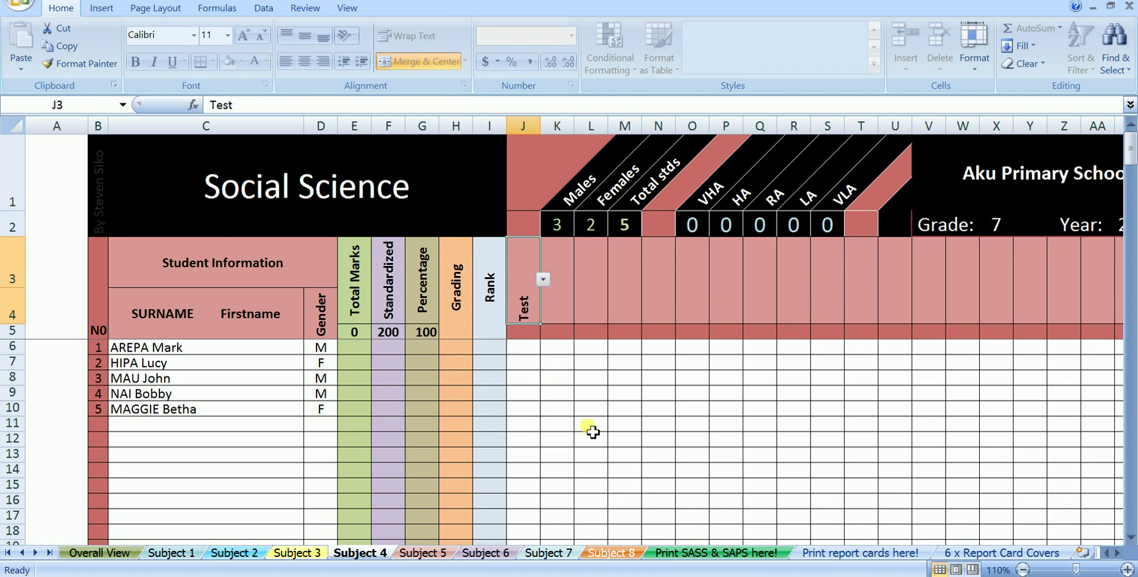
key(Return)
text(27)
key(Return)
- Enter the Social Science test marks 26, 20, 14, 24 and 27 for the five students
text(26)
key(Return)
text(20)
key(Return)
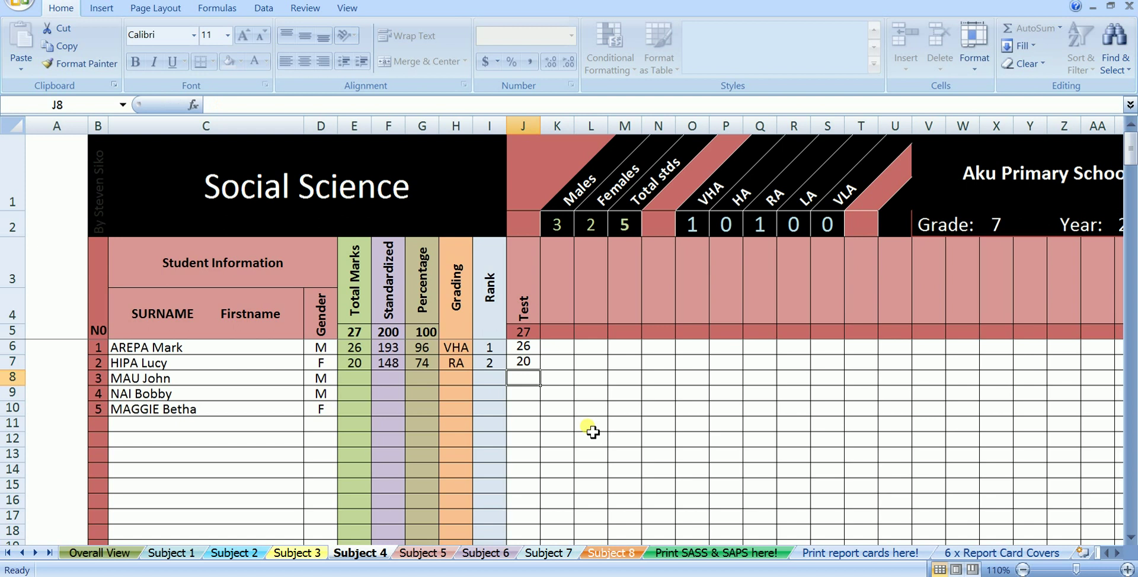
text(14)
key(Return)
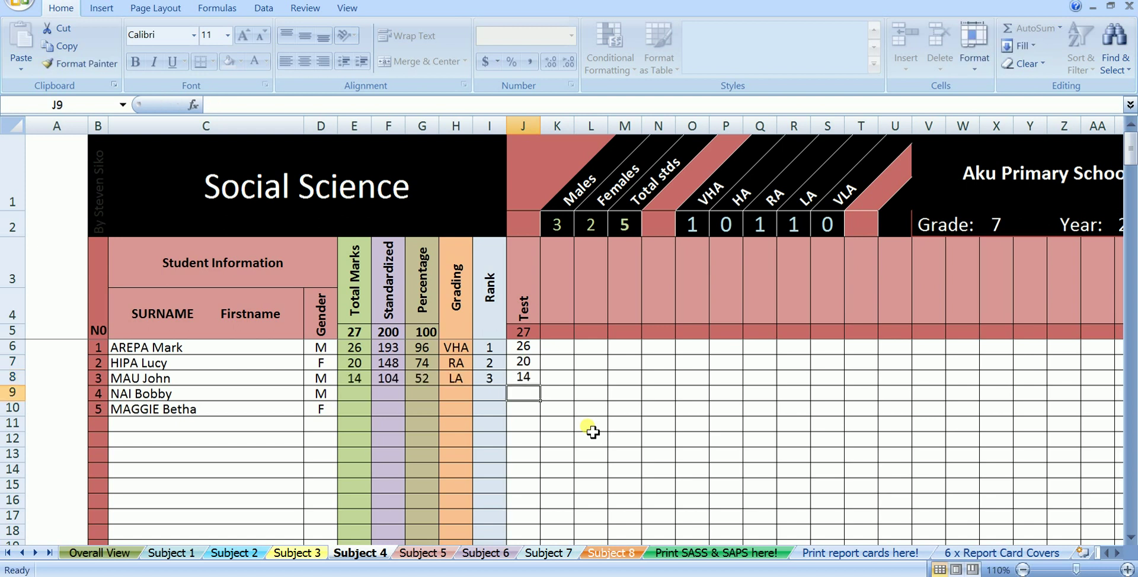
text(24)
key(Return)
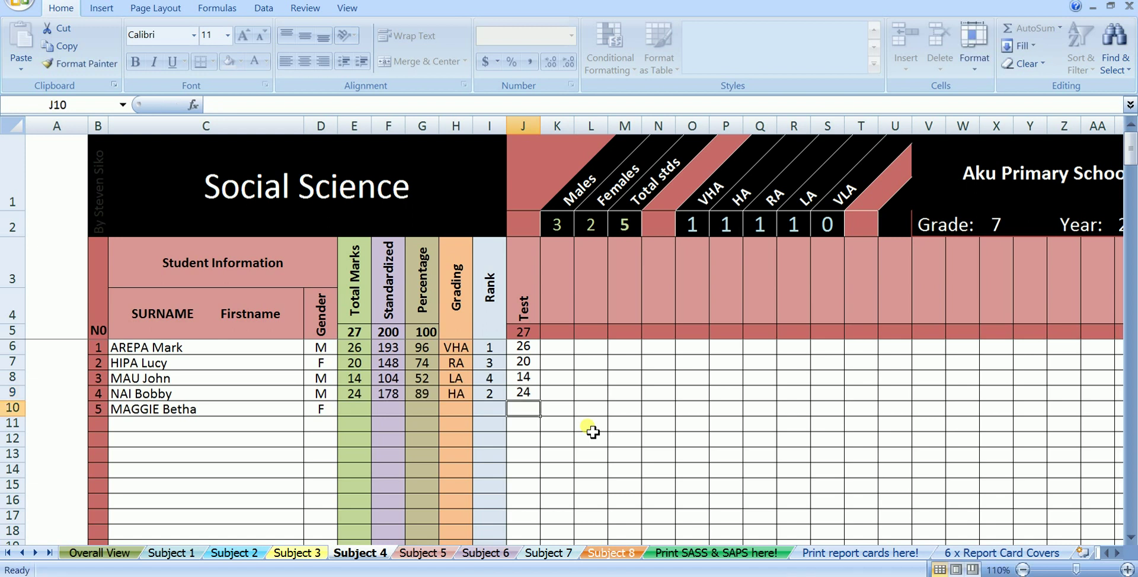
text(27)
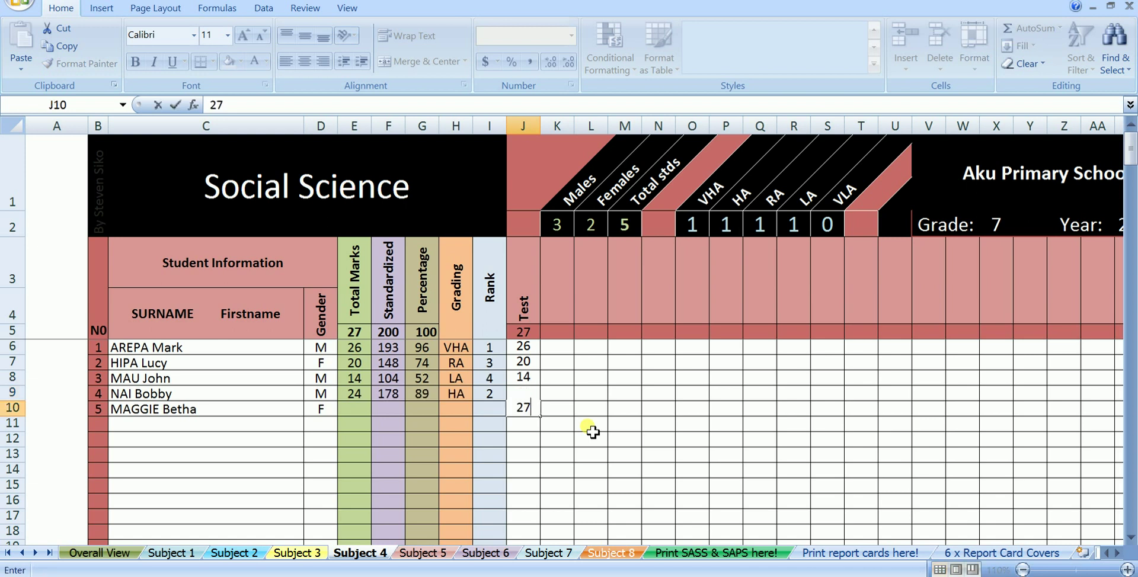
key(Return)
key(Return)
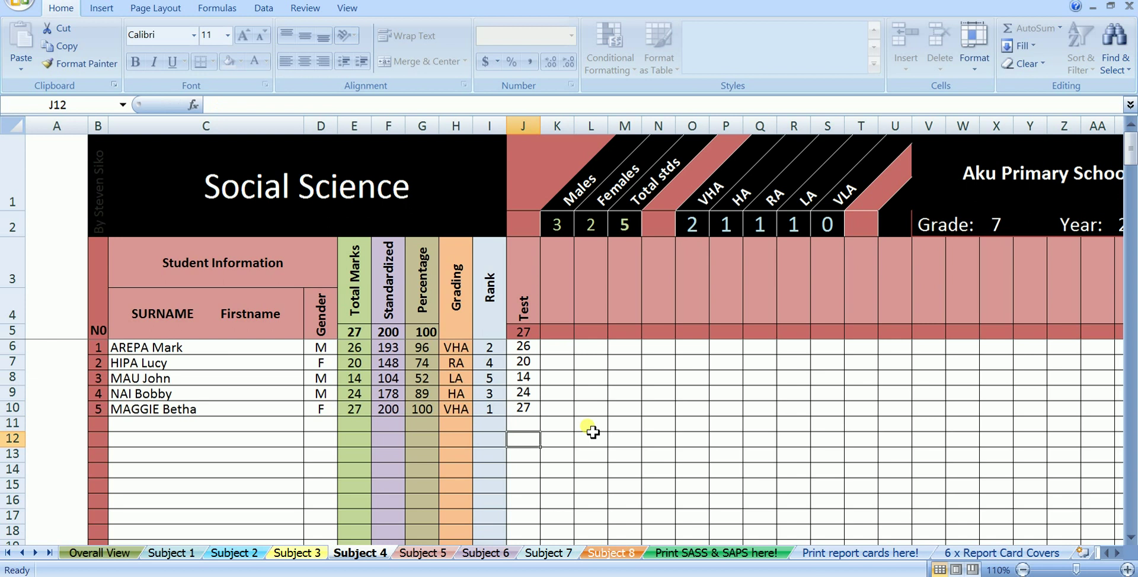
- Set the first assessment on the Subject 5 Making A Living sheet to Project with a total mark of 40
click(416, 553)
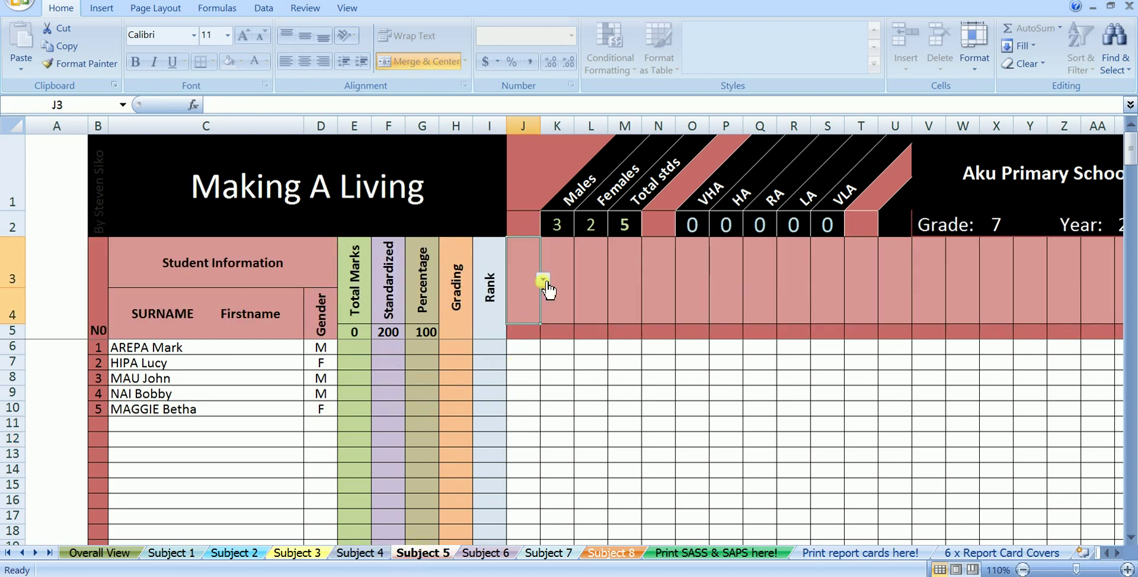
click(542, 281)
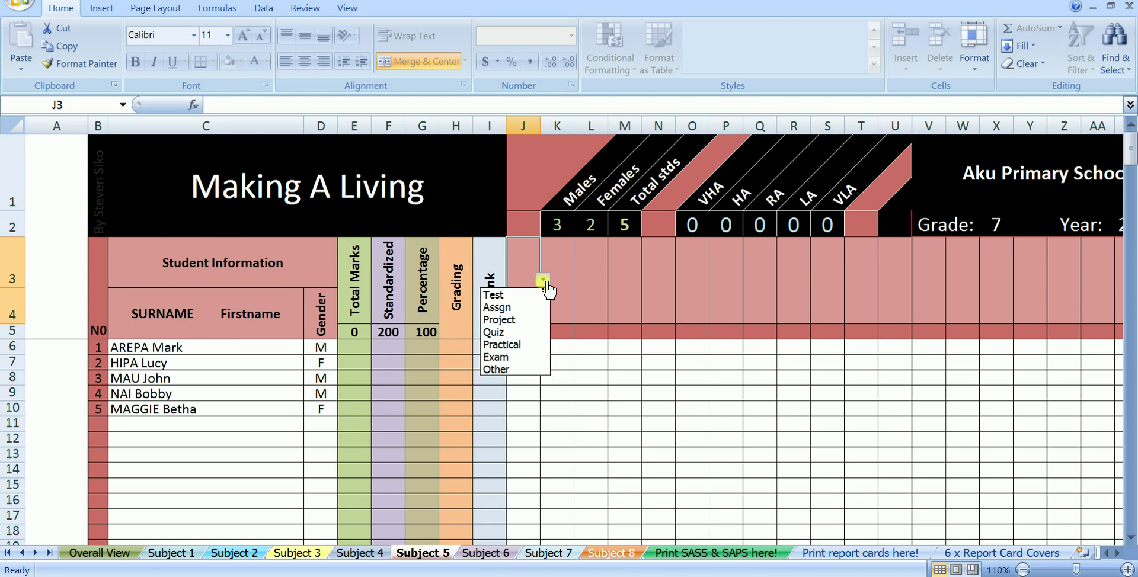
click(534, 319)
key(Return)
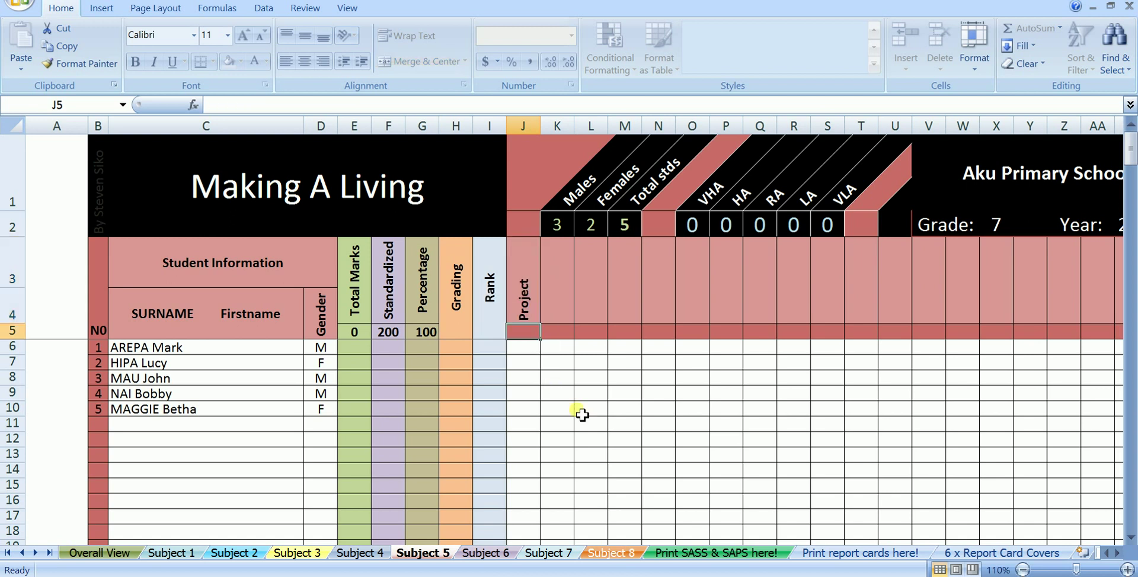
text(40)
key(Return)
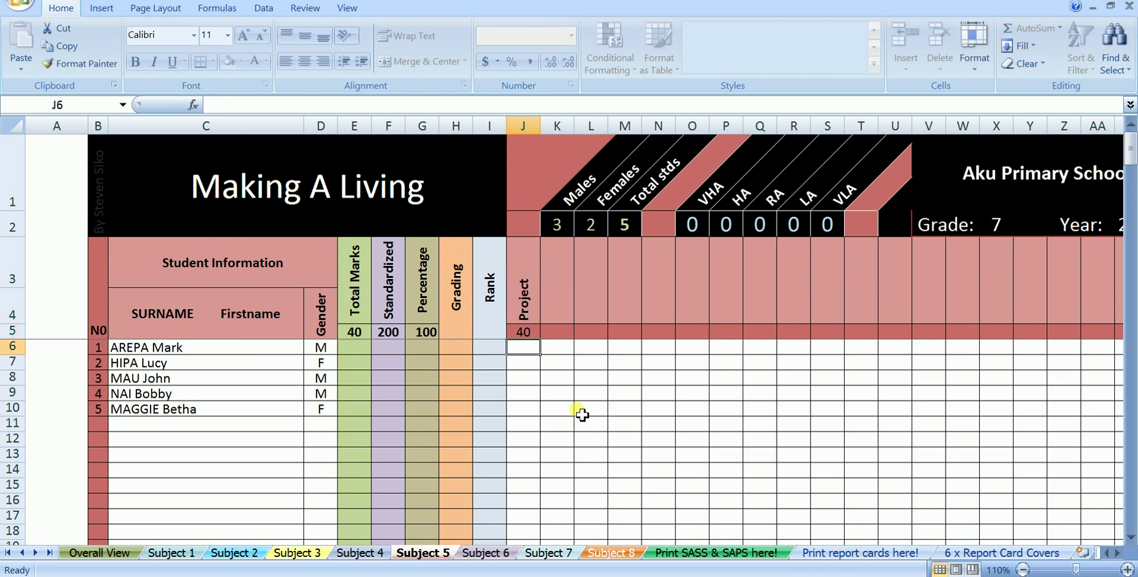
- Enter the Making A Living project marks 32, 38, 40, 35 and 36 for the five students
text(32)
key(Return)
text(38)
key(Return)
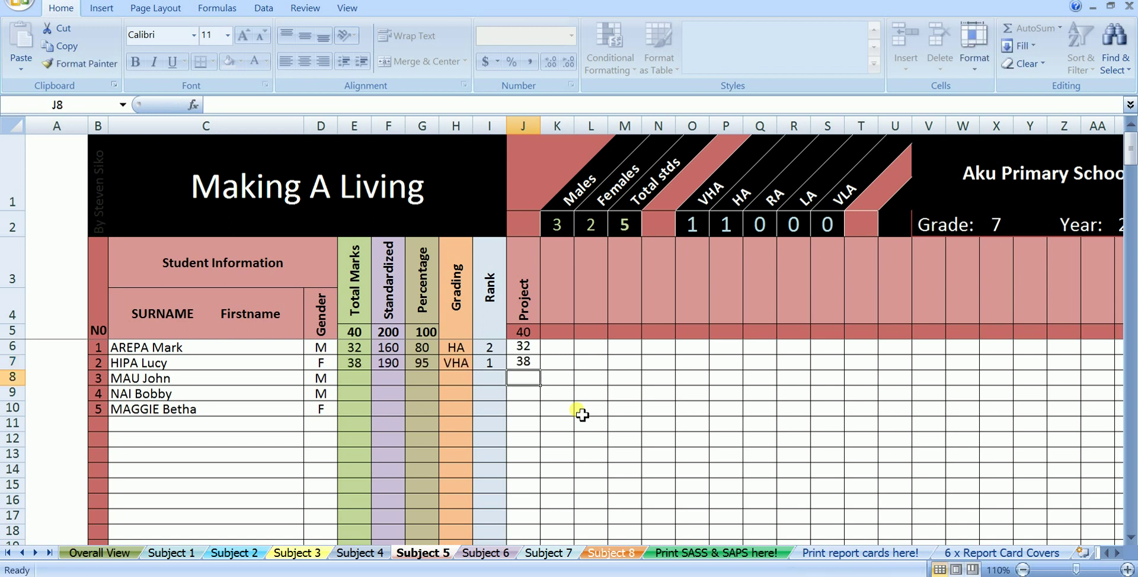
text(40)
key(Return)
text(35)
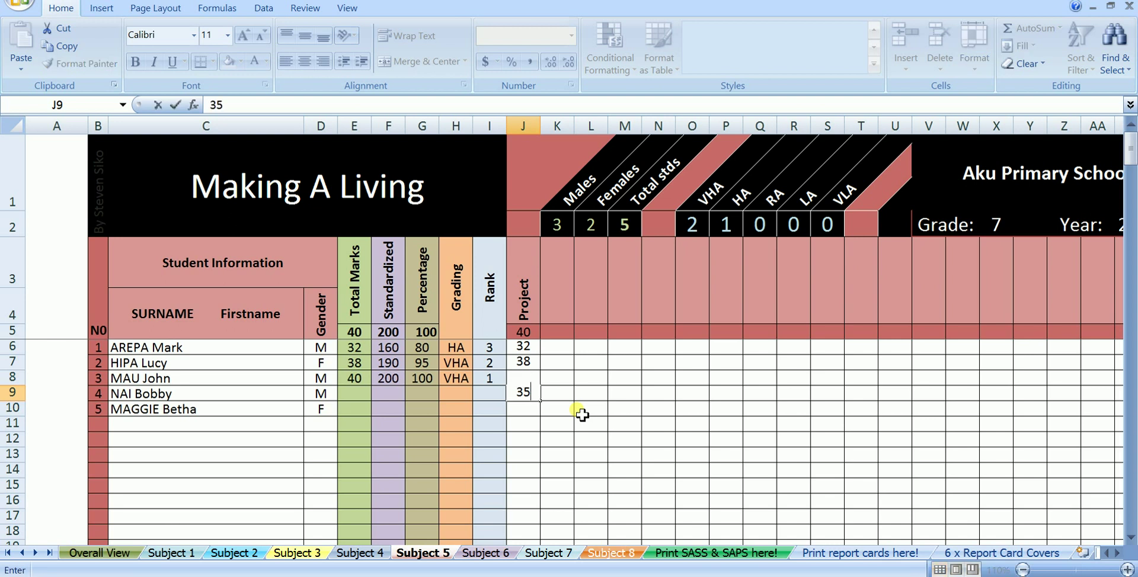
key(Return)
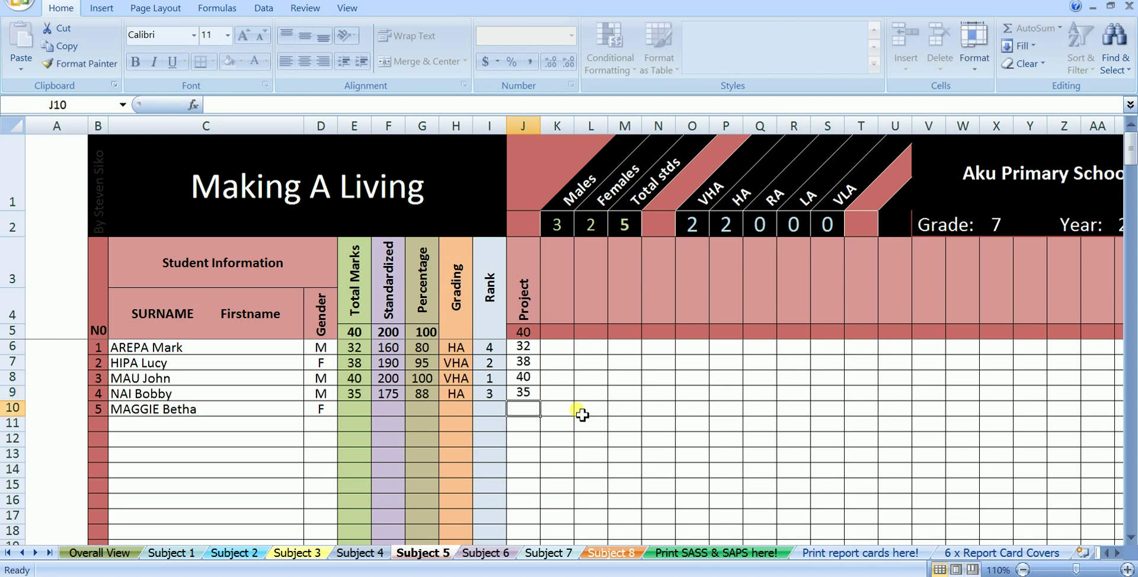
text(36)
key(Return)
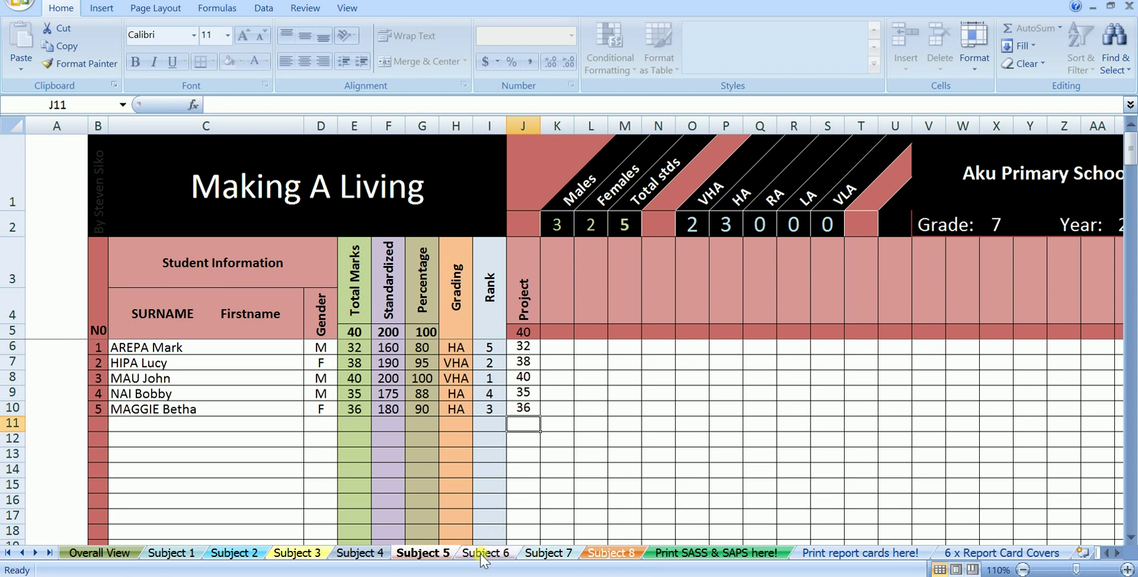
- Set the first assessment on the Subject 6 Personal Development sheet to Quiz with a total mark of 10
click(484, 554)
click(543, 280)
click(514, 333)
key(Down)
text(10)
key(Return)
- Enter the Personal Development quiz marks 5, 5, 4, 8 and 10 for the five students
text(5)
key(Return)
text(5)
key(Return)
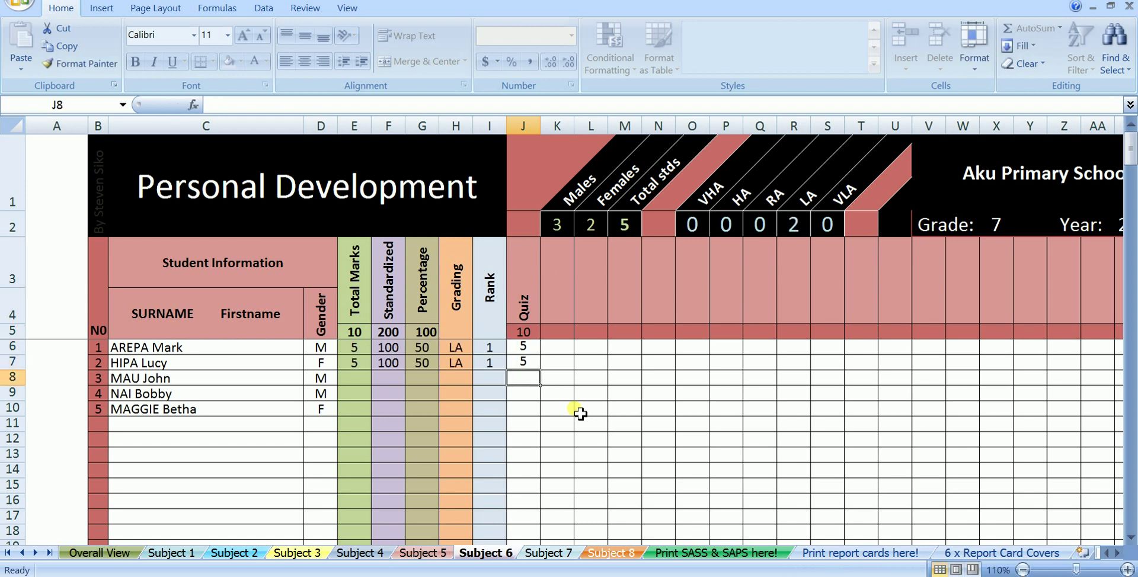
text(4)
key(Return)
text(8)
key(Return)
text(10)
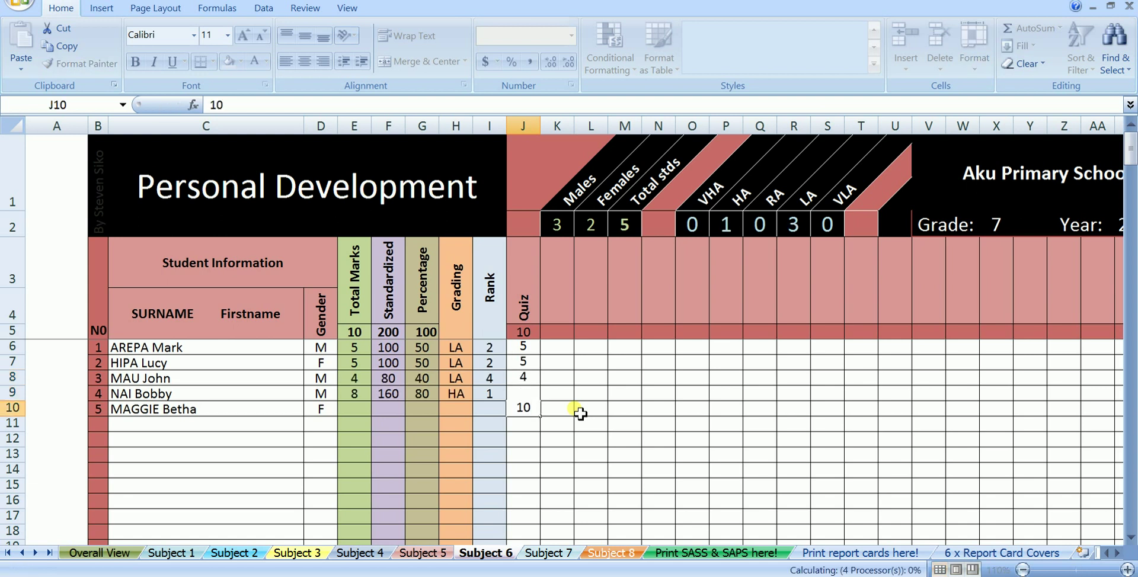
key(Return)
key(Return)
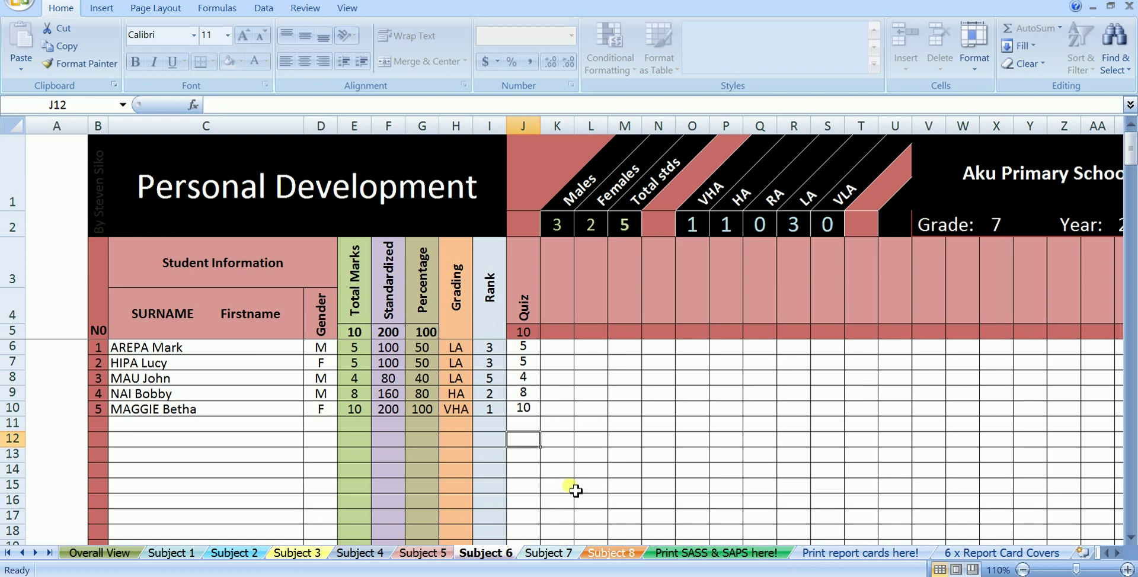
- Set the first assessment on the Subject 7 Expressive Arts sheet to Project with a total mark of 35
click(552, 553)
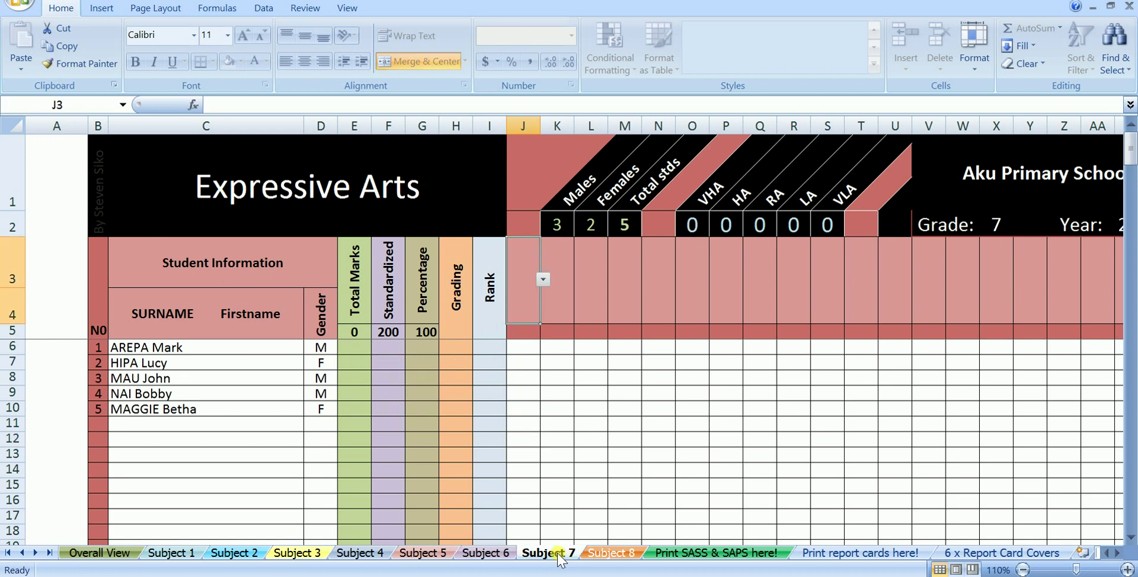
click(543, 280)
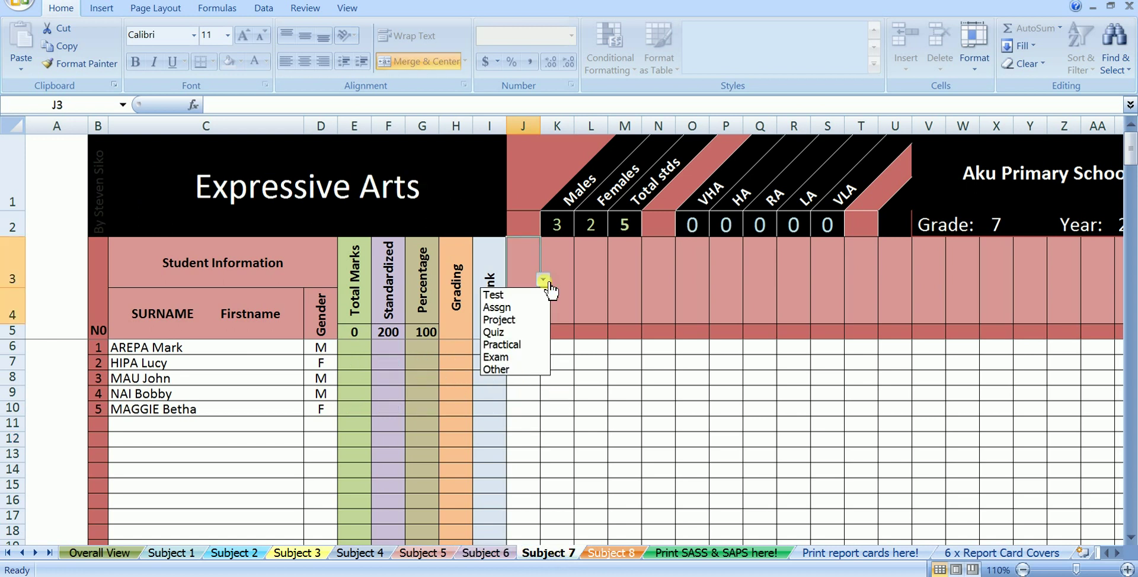
click(524, 320)
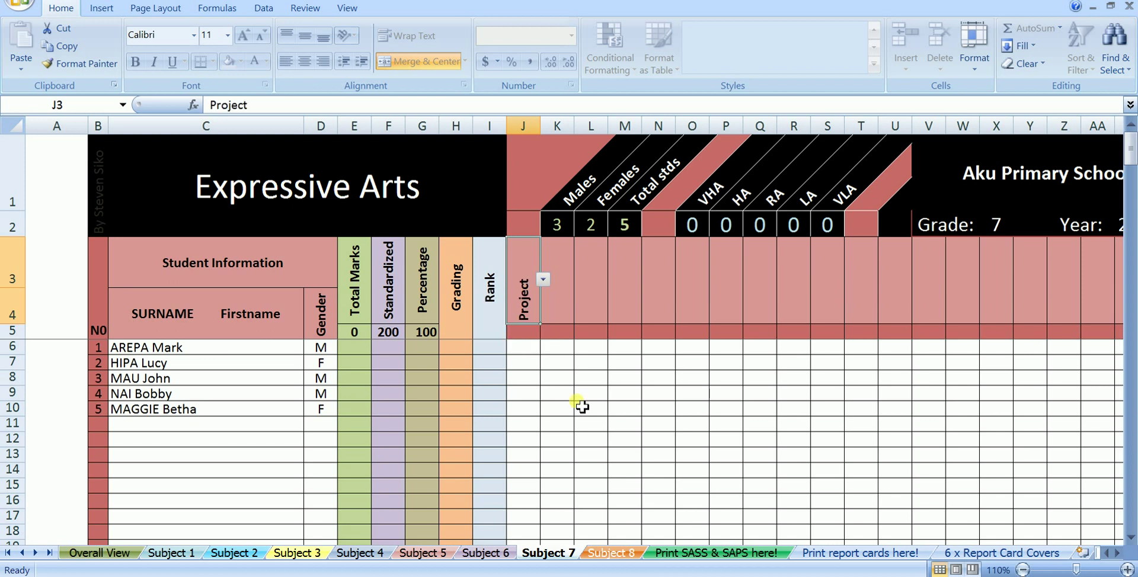
key(Return)
text(3)
key(Return)
key(Up)
text(35)
key(Return)
- Enter the Expressive Arts project marks 25, 30, 34, 28 and 30 for the five students
text(25)
key(Return)
text(30)
key(Return)
text(34)
key(Return)
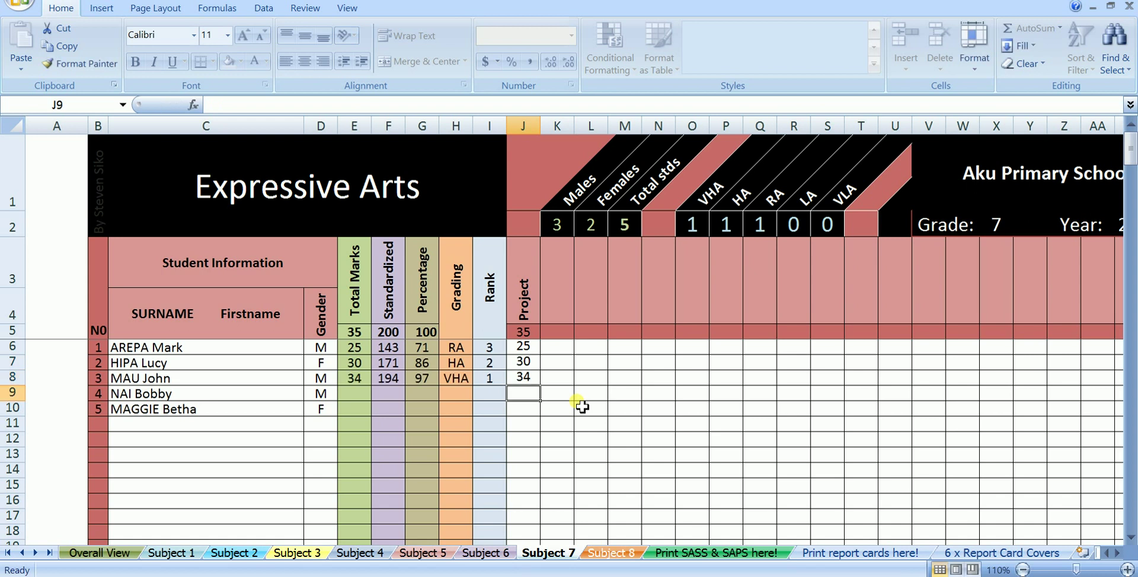
text(28)
key(Return)
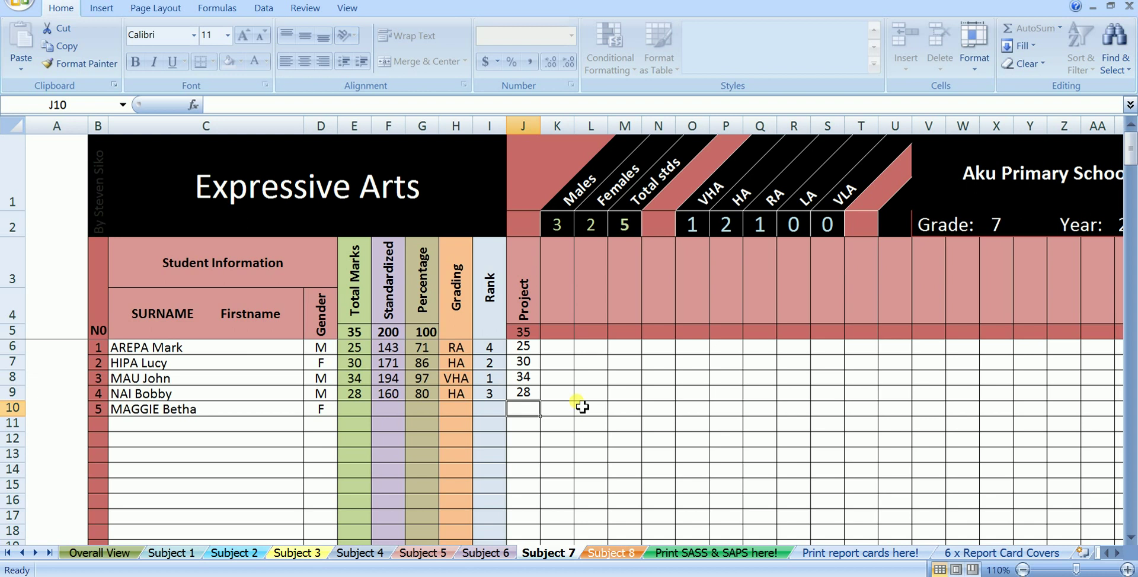
text(30)
key(Return)
key(Return)
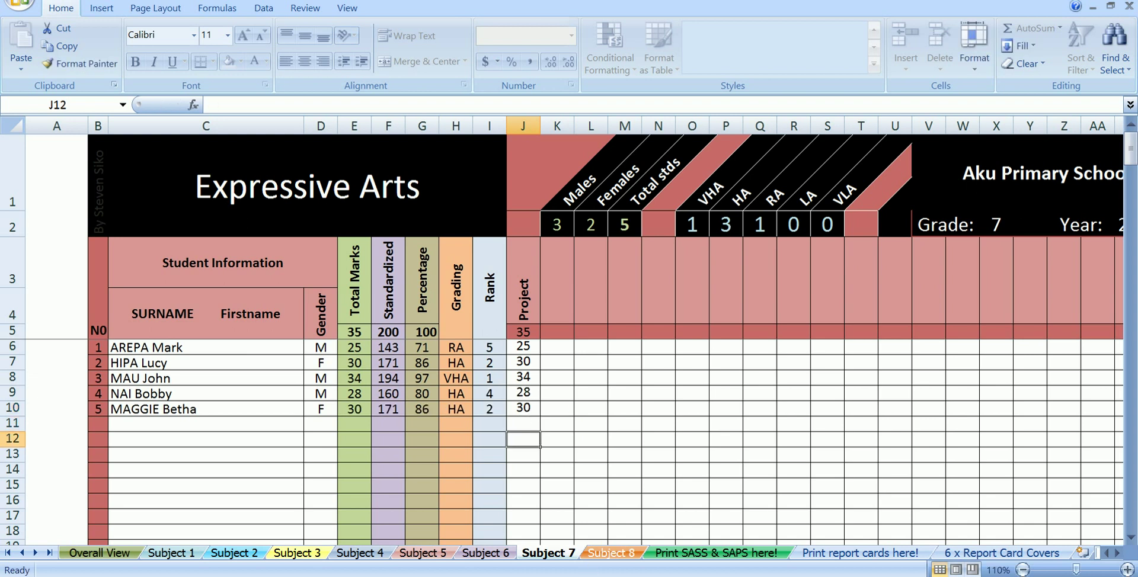
- Set the first assessment on the Subject 8 Christian Religious Education sheet to Test with a total mark of 20
click(611, 552)
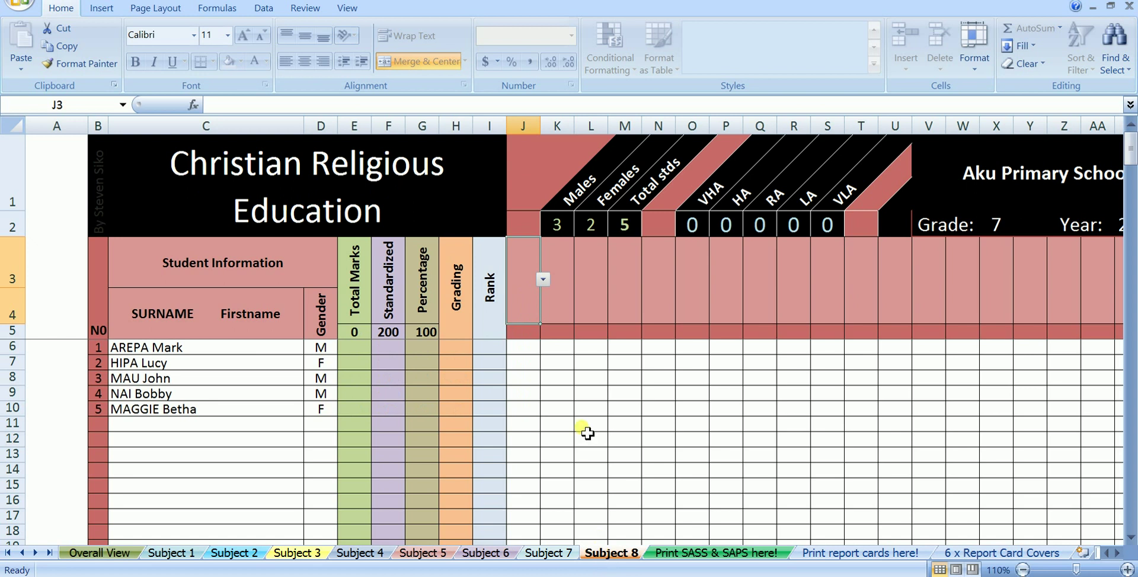
click(543, 280)
click(494, 295)
key(Down)
text(20)
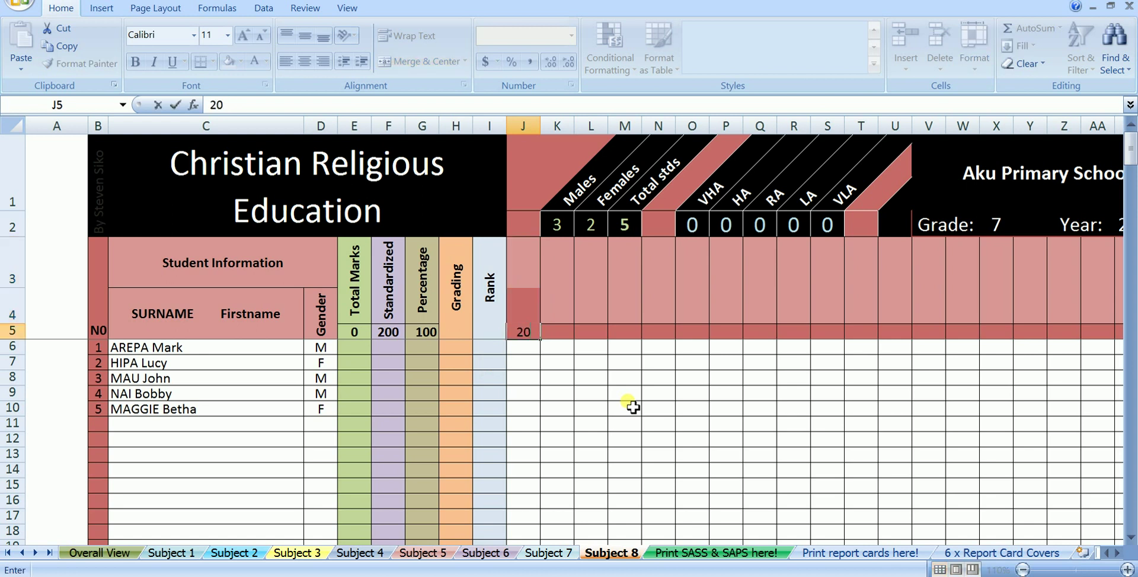
key(Return)
- Enter the Christian Religious Education test marks 12, 20, 14, 18 and 17 for the five students
text(12)
key(Return)
text(20)
key(Return)
text(14)
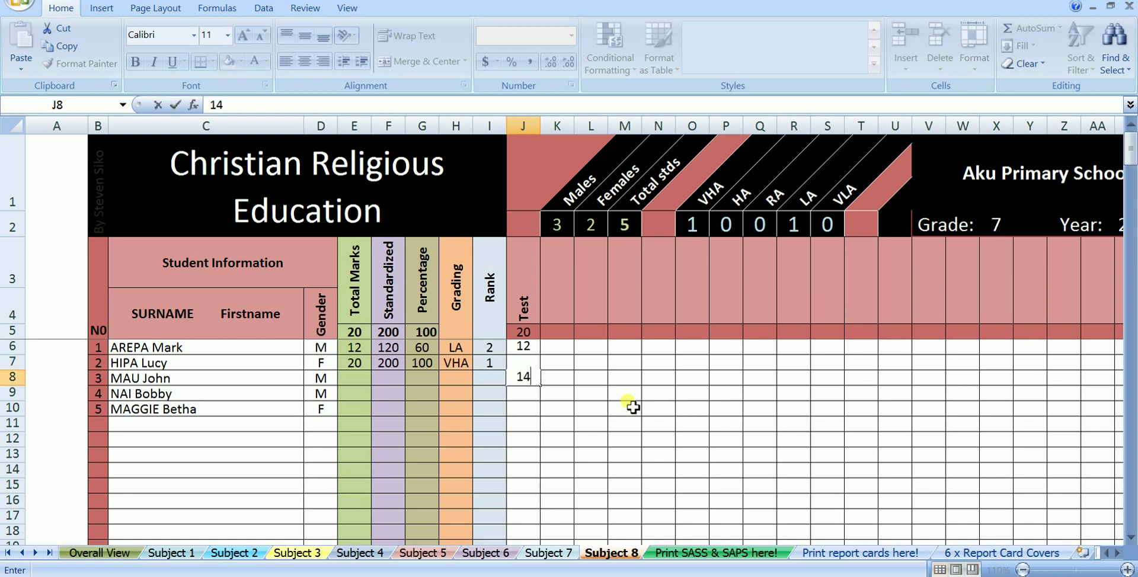
key(Return)
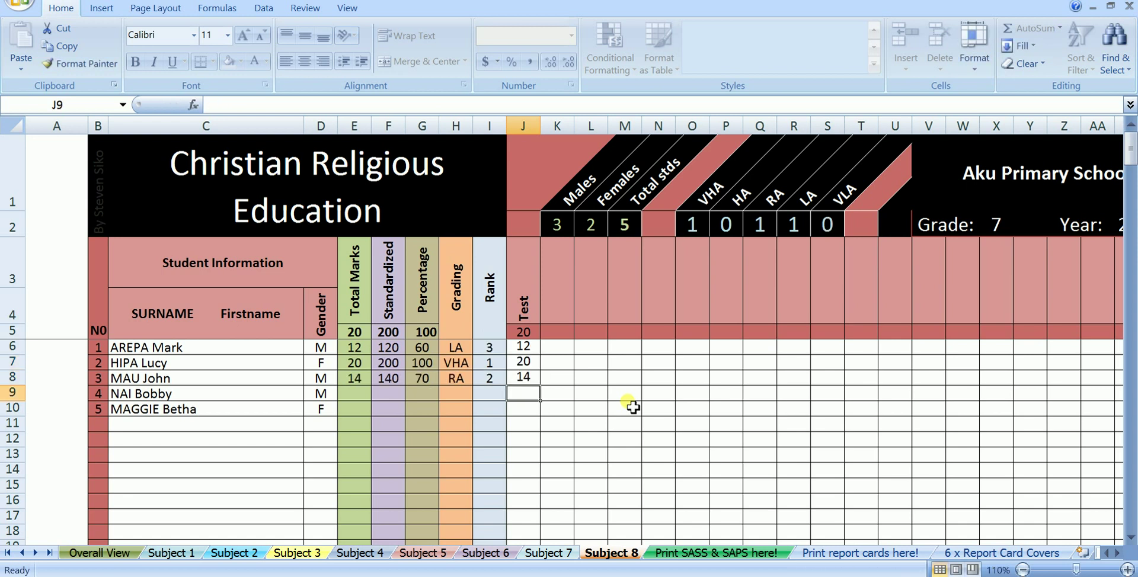
text(18)
key(Return)
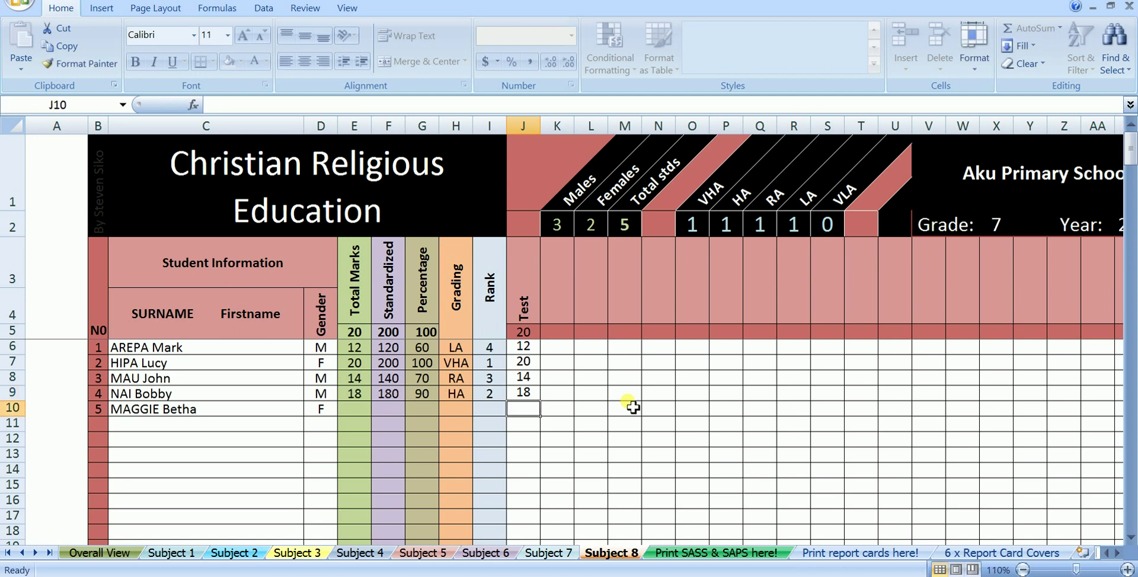
text(17)
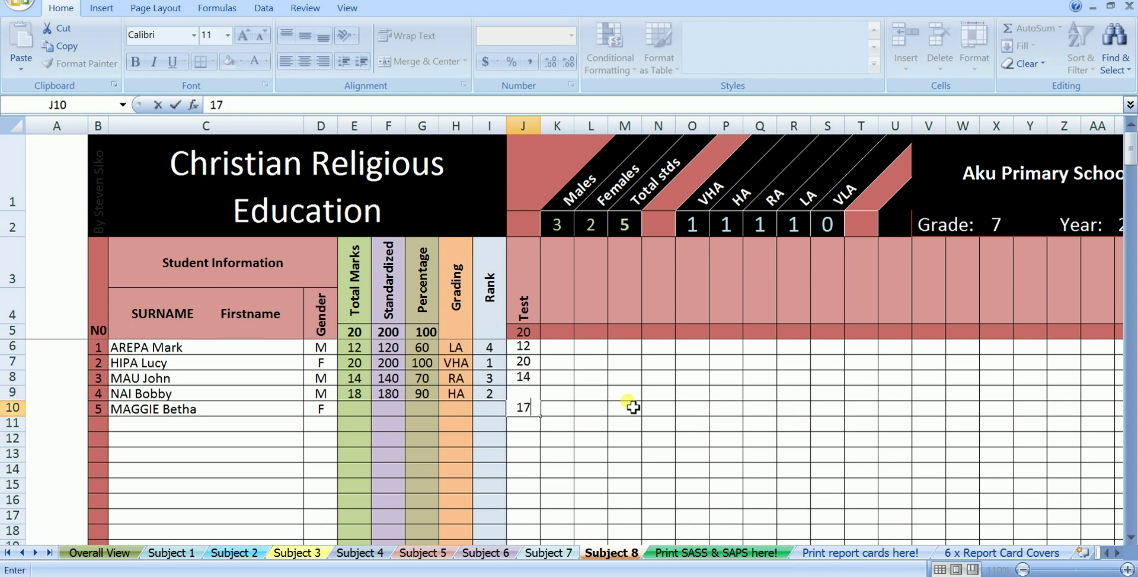
key(Return)
key(Return)
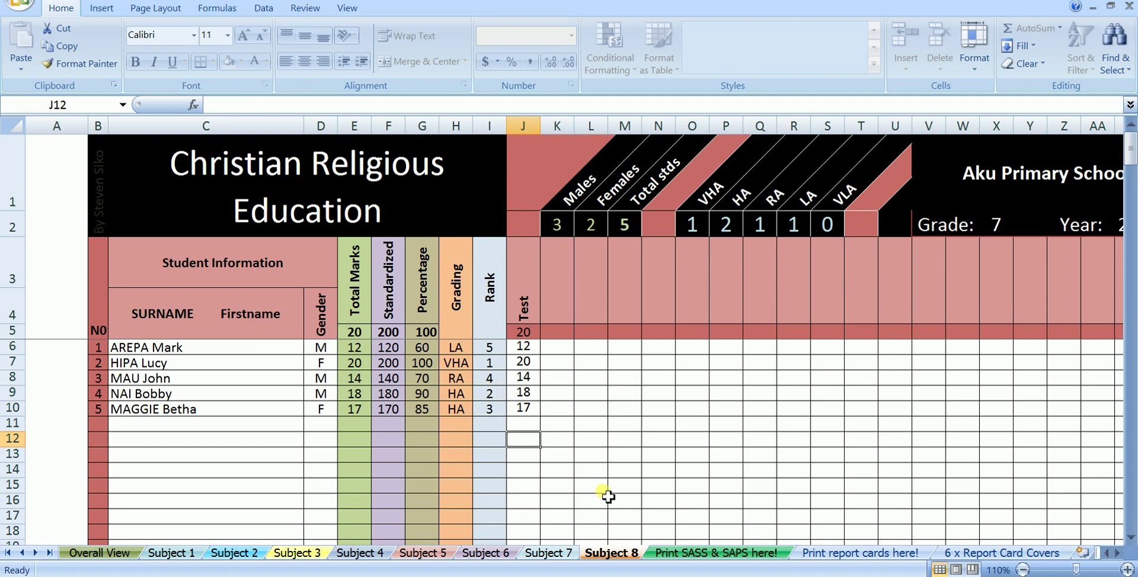
- Review the Subject Assessment Summary Sheet and the subject pages on the Print SASS & SAPS here! sheet
click(697, 557)
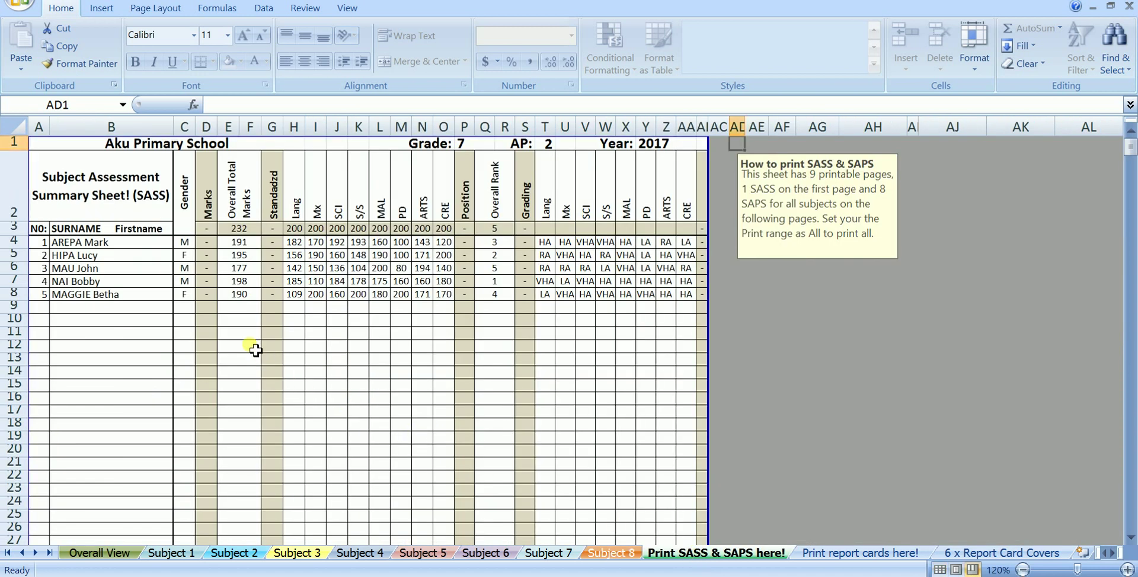
scroll(251, 330, down, 2)
scroll(251, 331, up, 2)
scroll(611, 272, down, 4)
scroll(633, 275, down, 13)
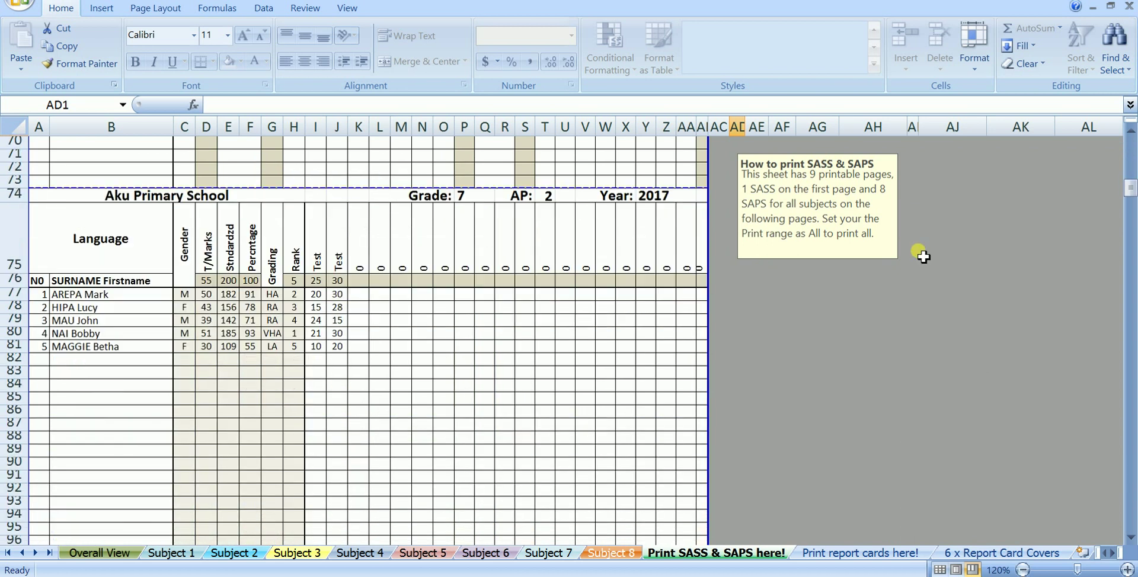
drag(1131, 190, 1133, 504)
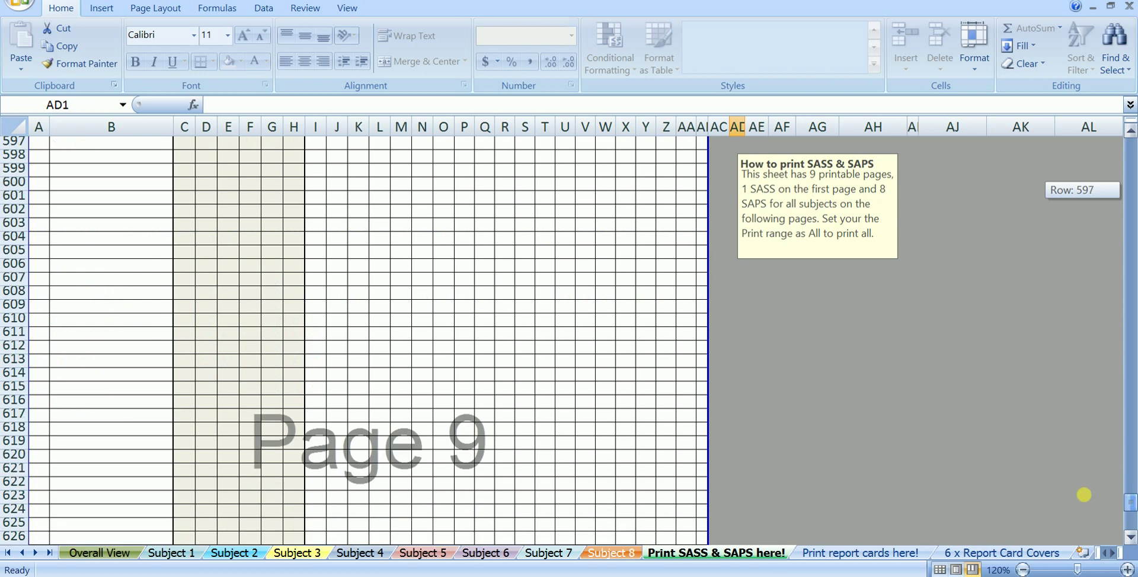
scroll(557, 336, up, 18)
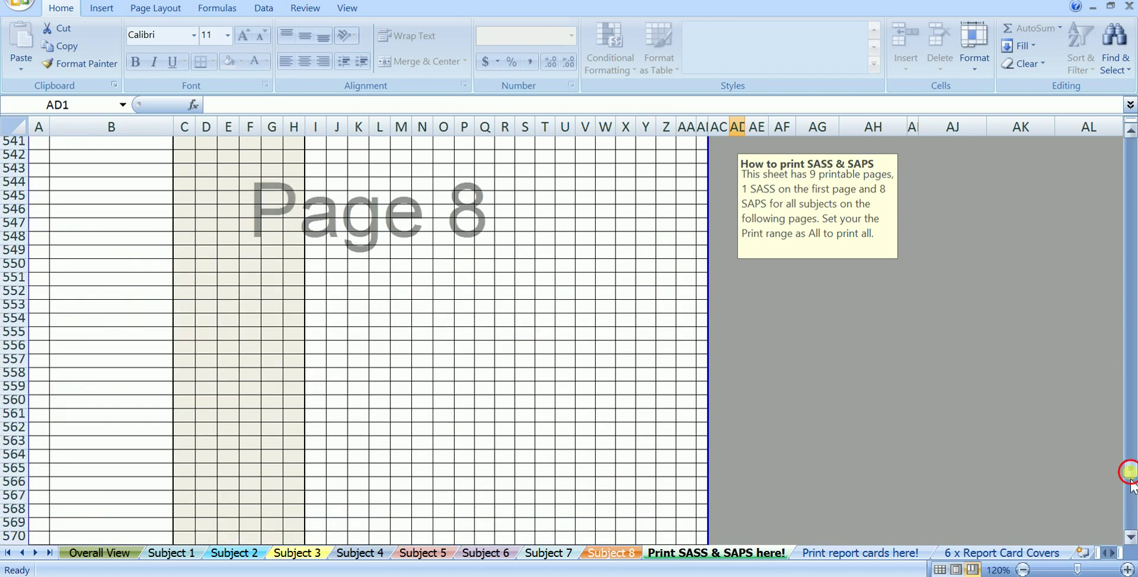
drag(1131, 473, 1130, 147)
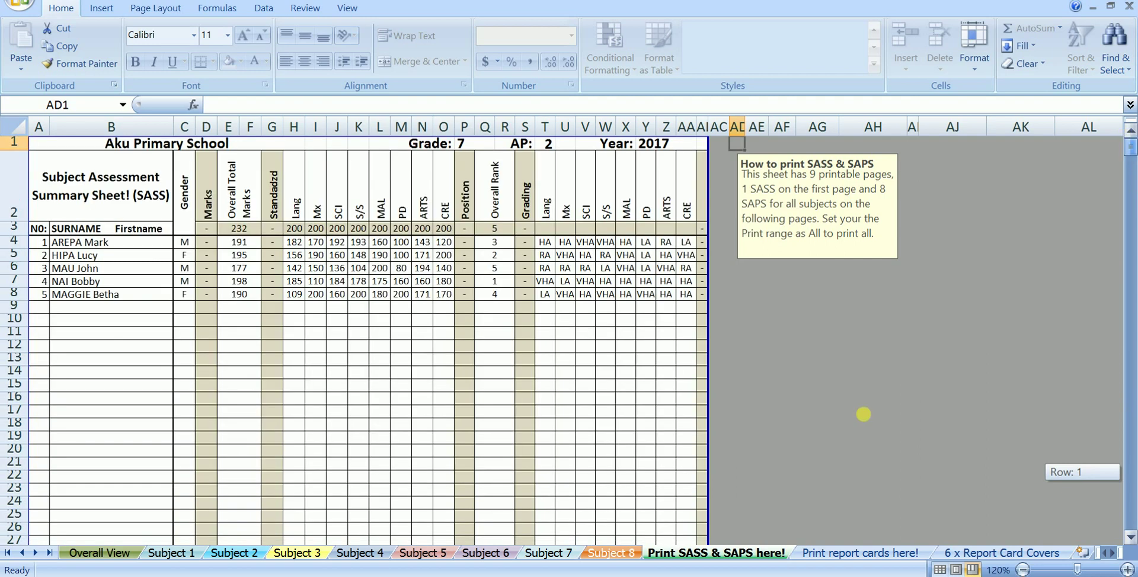
- Review the students' report cards on the Print report cards here! sheet, including results, observations and comment sections
click(830, 554)
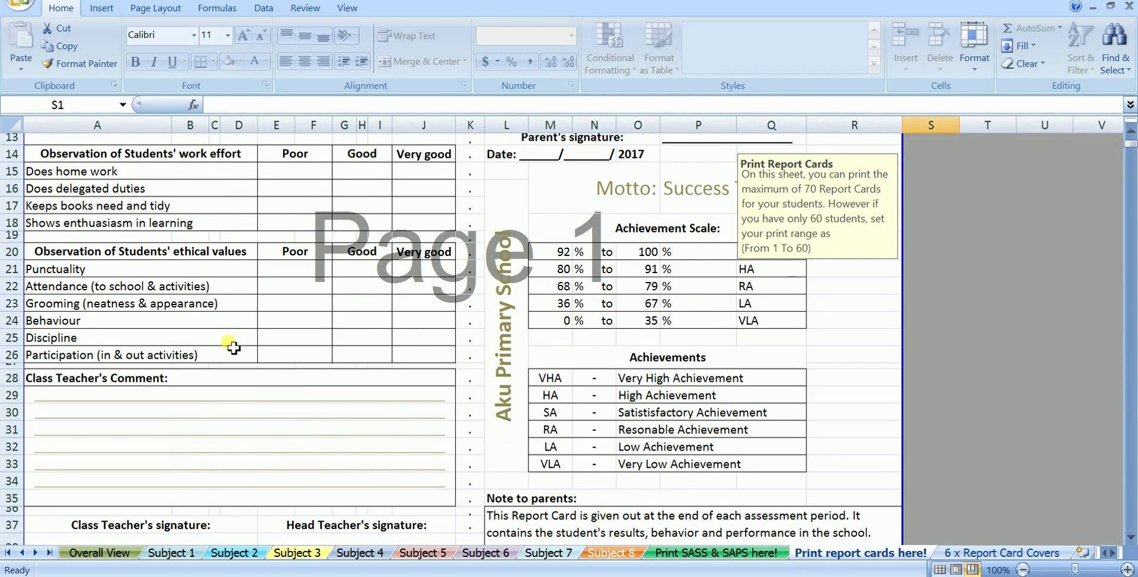
scroll(233, 348, up, 4)
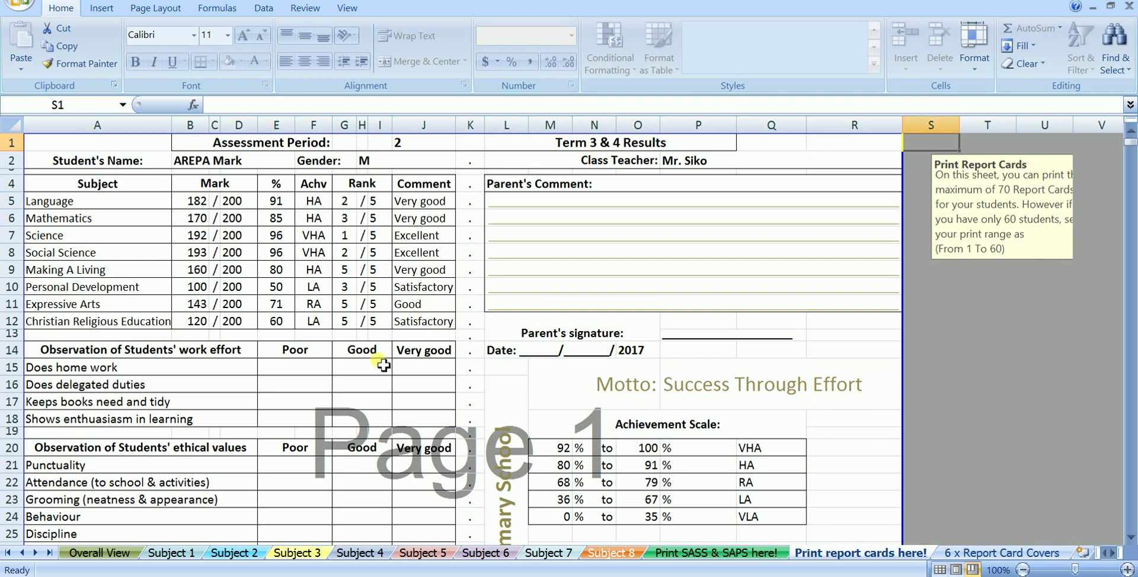
scroll(380, 363, down, 2)
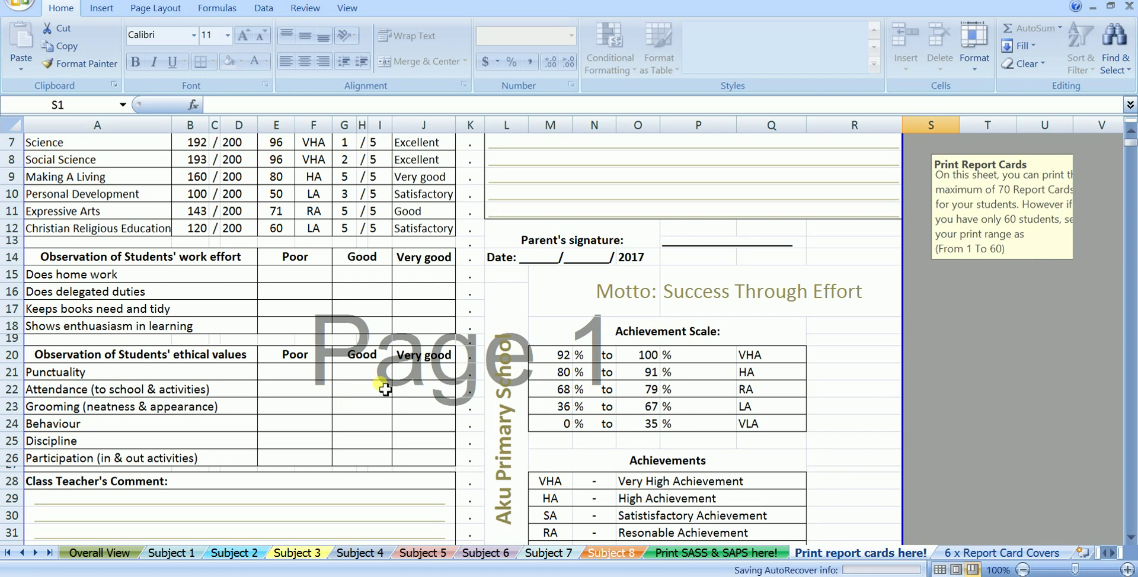
scroll(385, 390, down, 4)
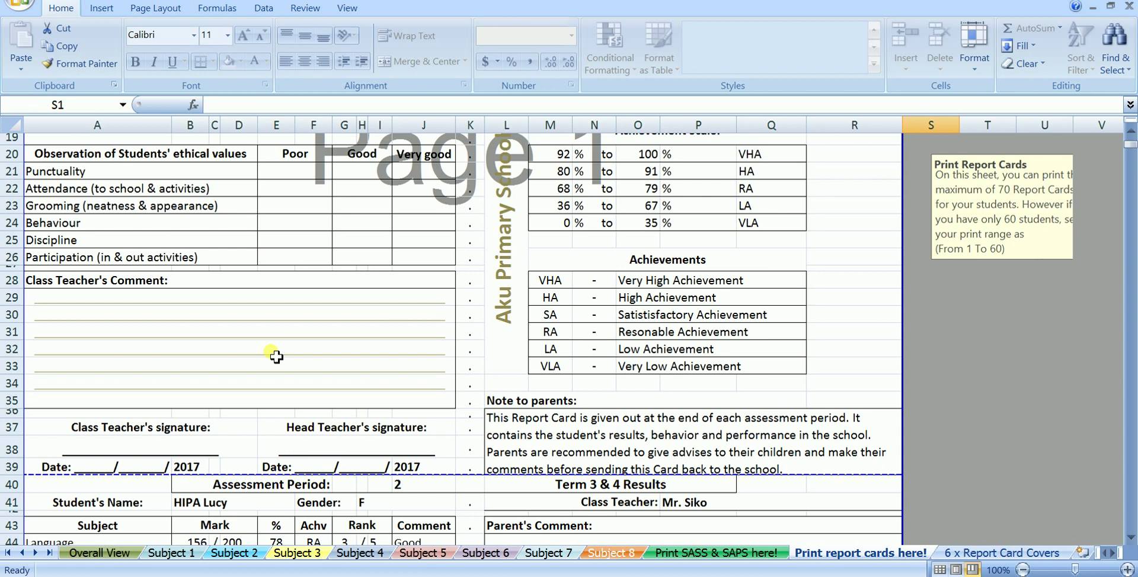
scroll(277, 356, down, 5)
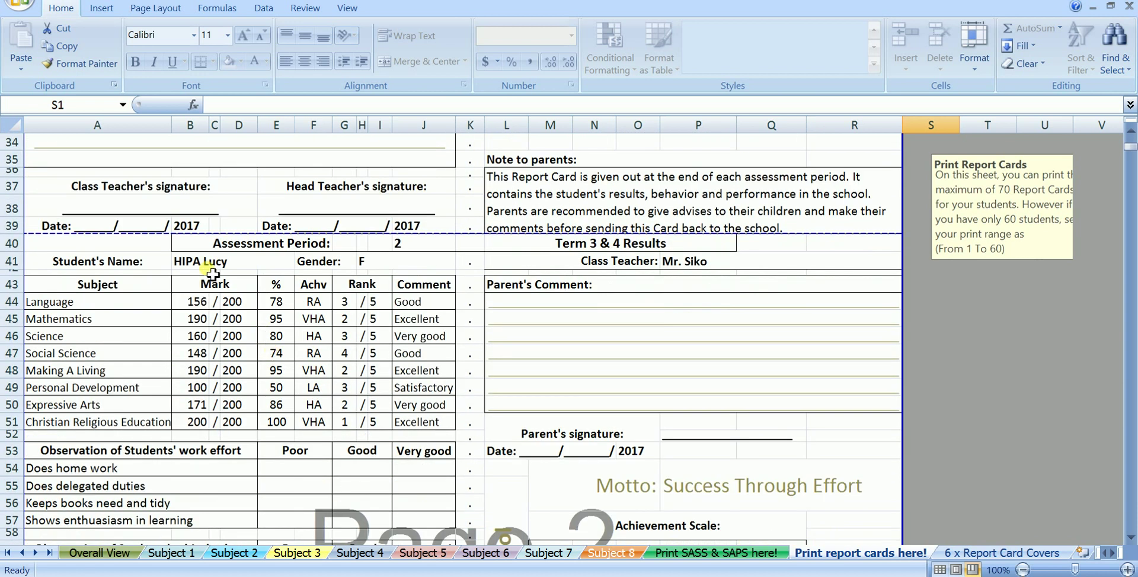
scroll(342, 353, down, 4)
scroll(343, 355, down, 10)
scroll(342, 355, down, 1)
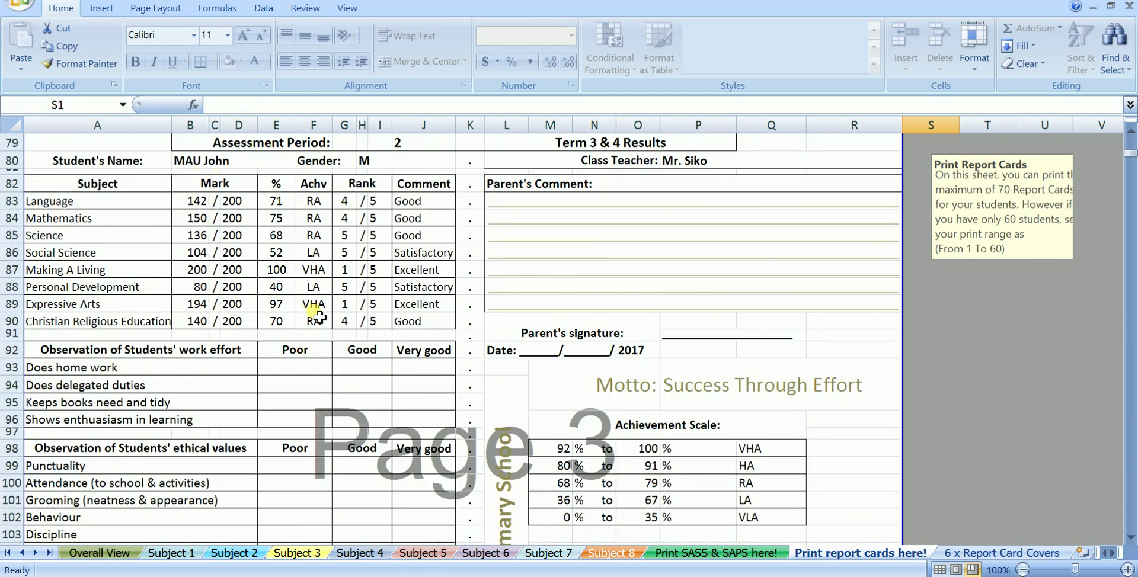
scroll(327, 323, down, 6)
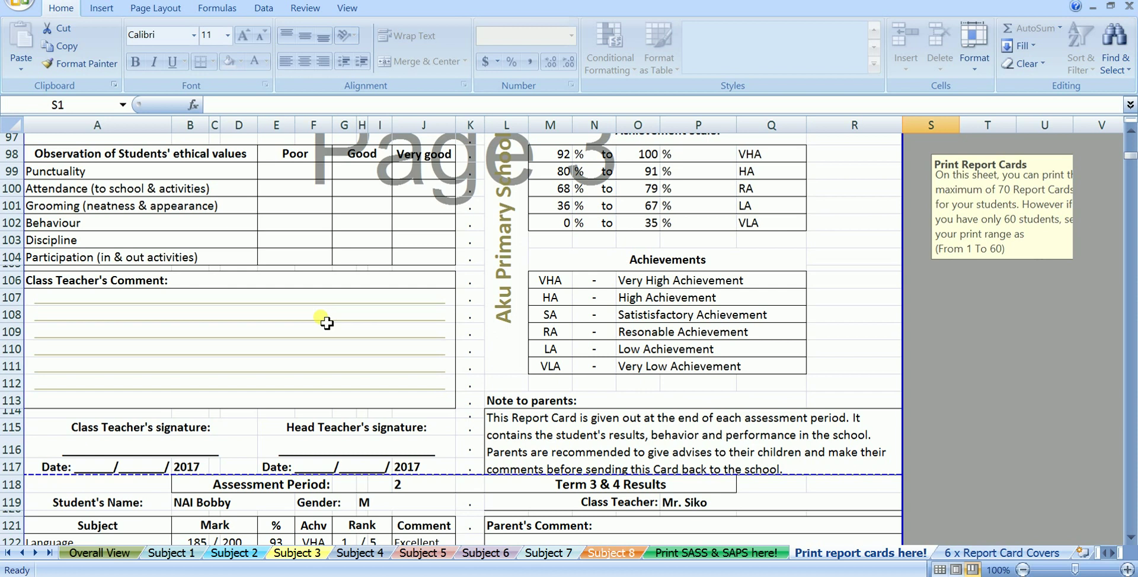
scroll(327, 323, up, 20)
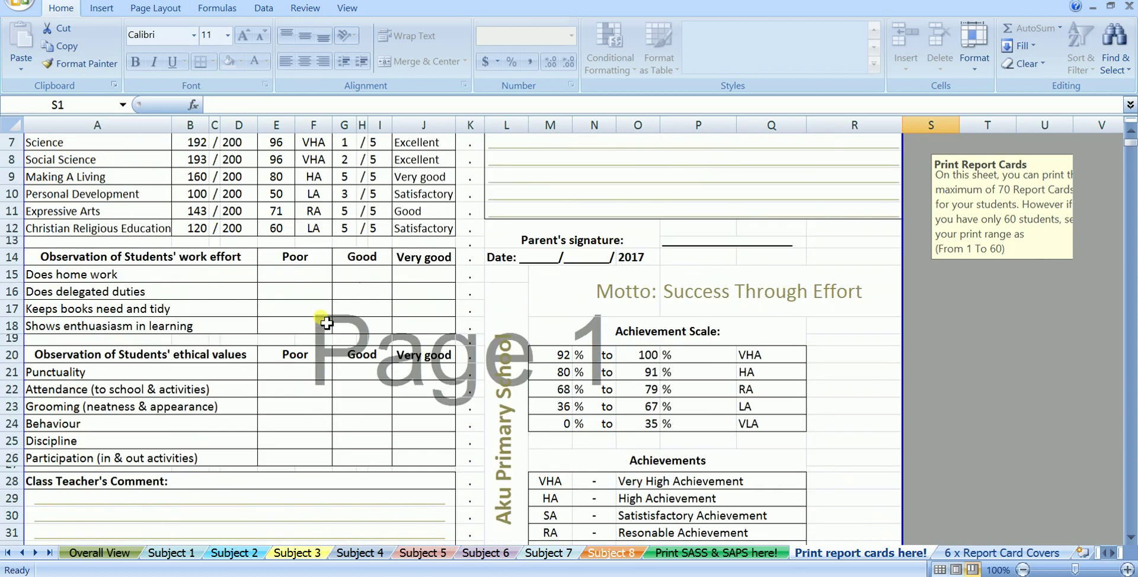
scroll(327, 323, up, 2)
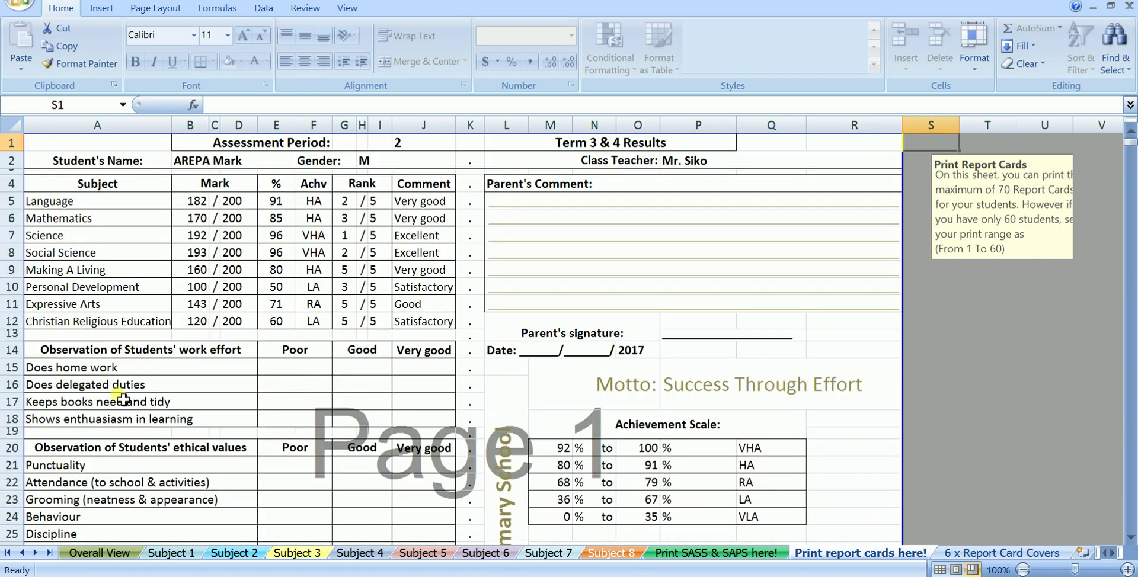
scroll(52, 387, down, 1)
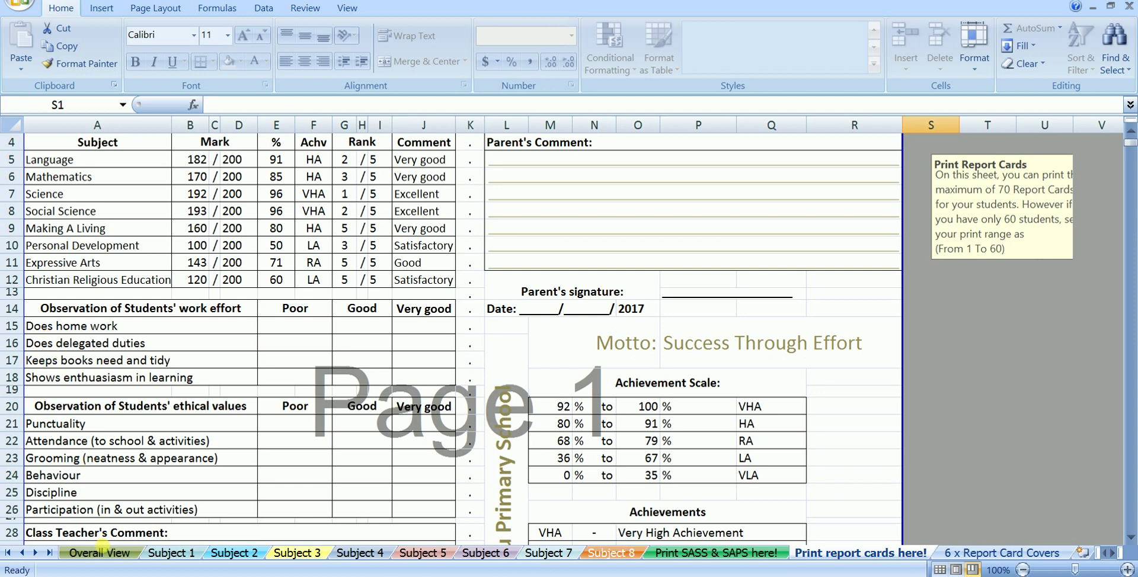
- Compare the optional work effort observation fields on the Overall View sheet with the default statements on the Print report cards here! sheet
click(107, 554)
scroll(147, 474, down, 5)
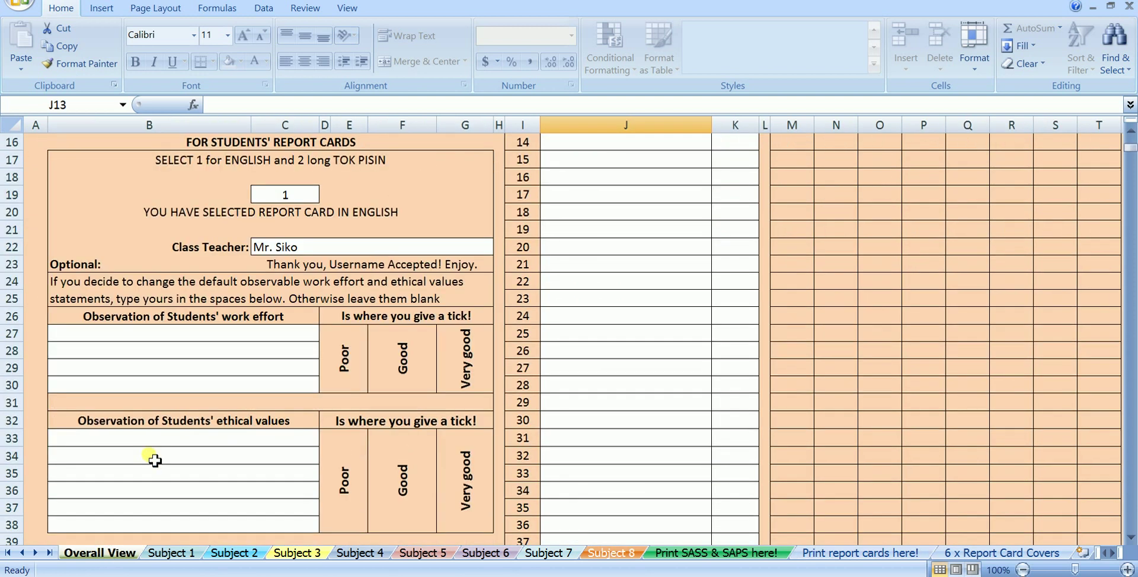
click(138, 341)
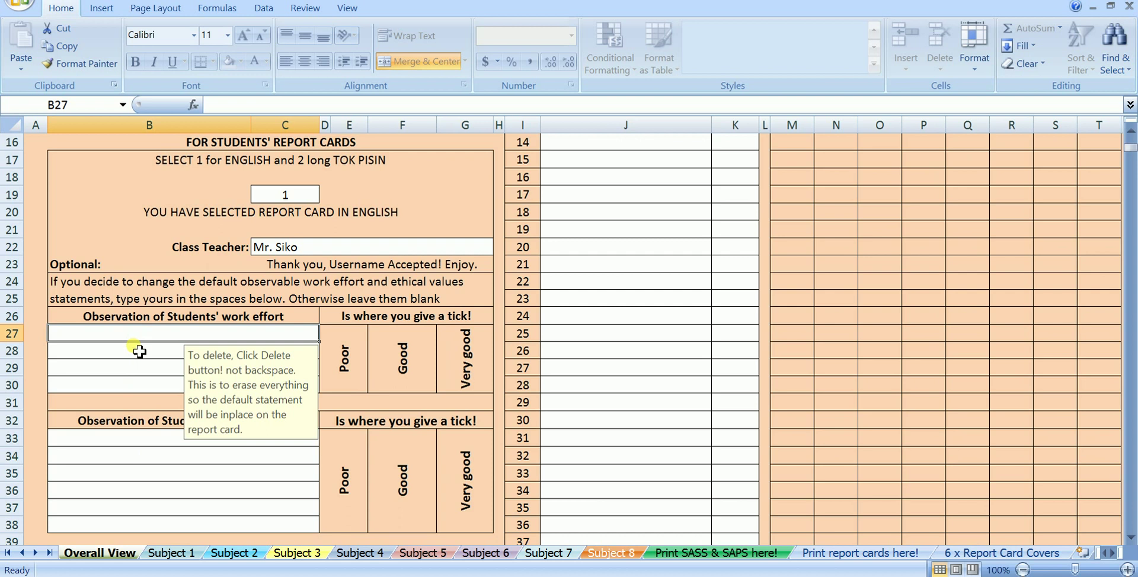
click(138, 351)
click(136, 367)
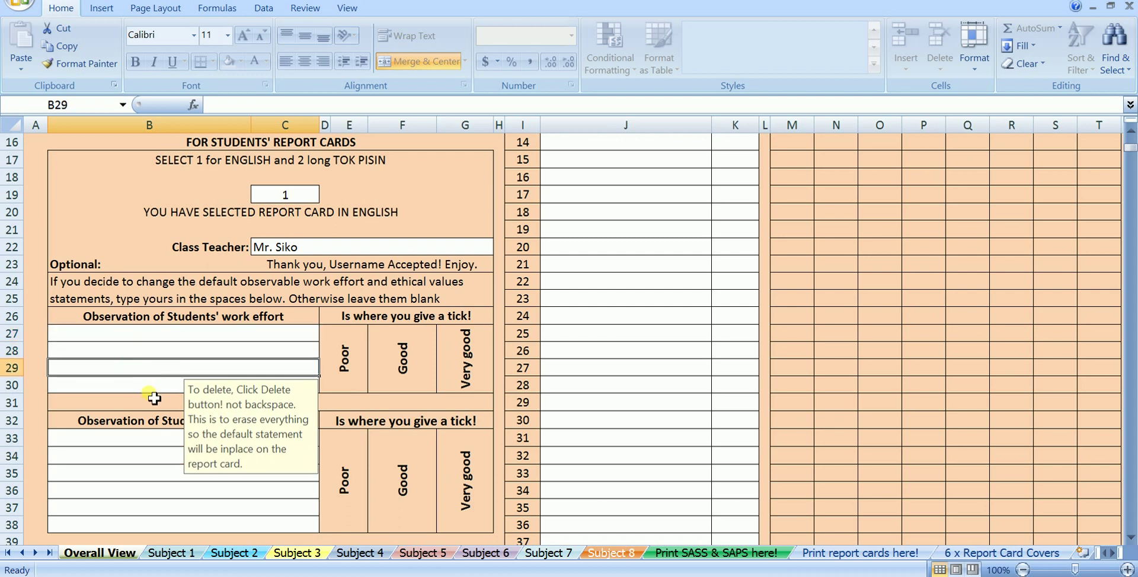
click(146, 393)
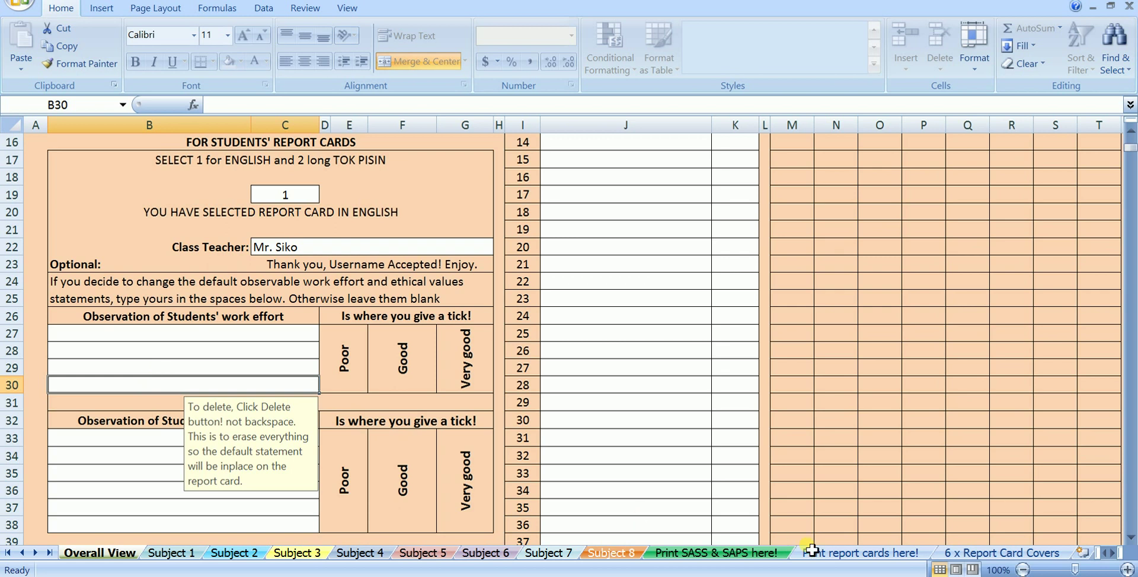
click(844, 555)
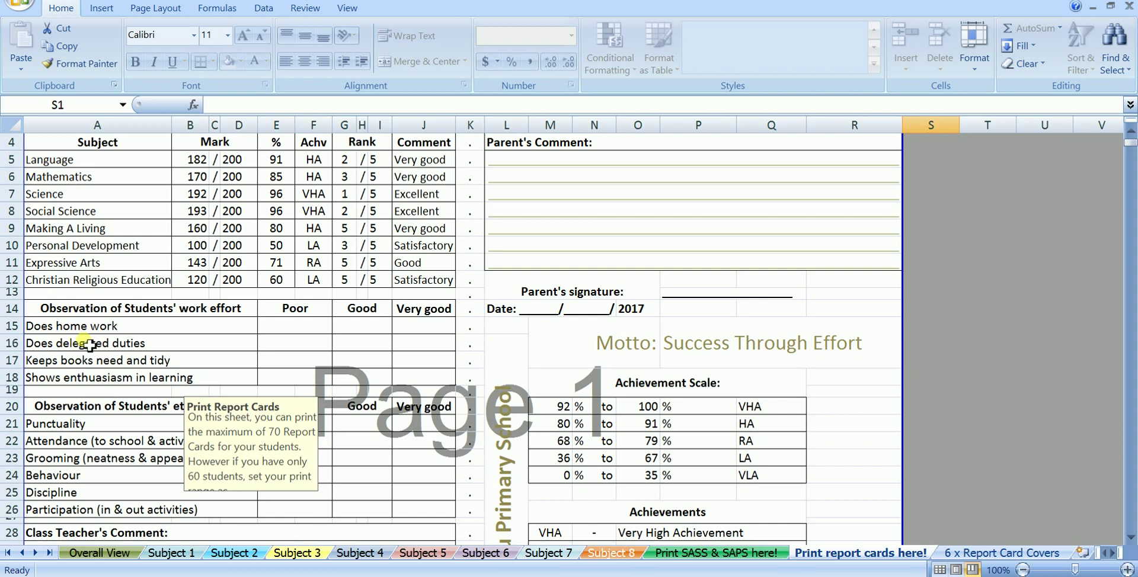
click(114, 554)
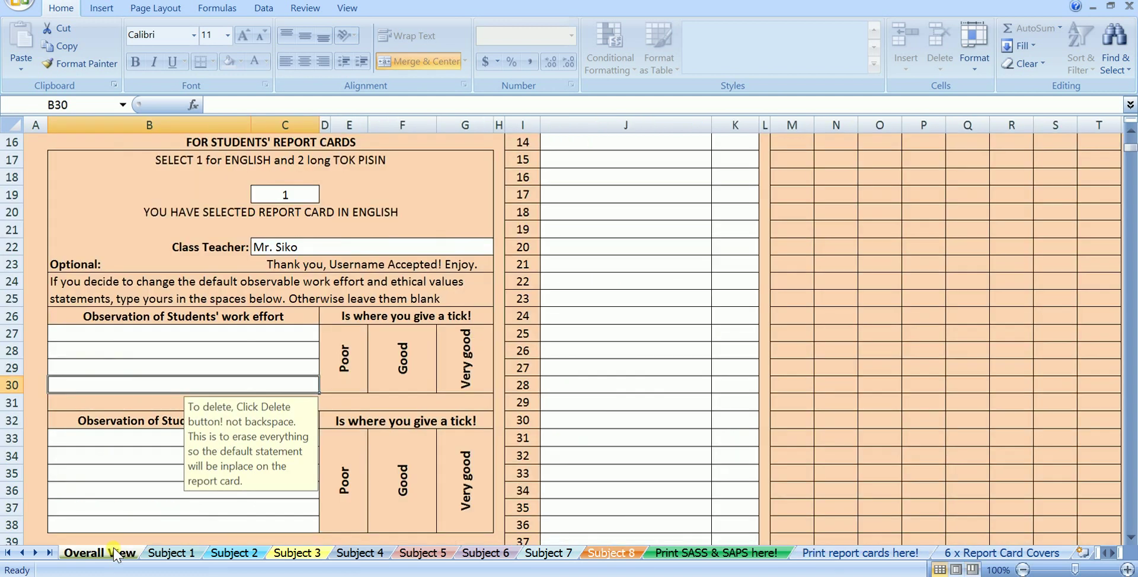
- Enter "Does study" as the first custom work effort statement on the Overall View sheet and check it on the students' report cards
click(138, 335)
text(Doe)
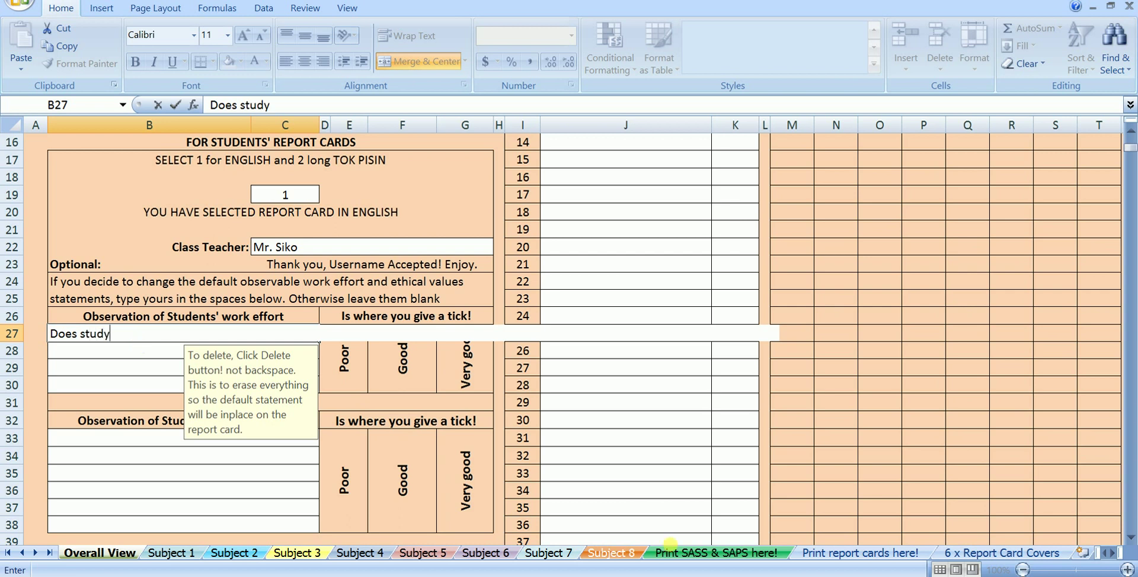
text(s study)
click(815, 553)
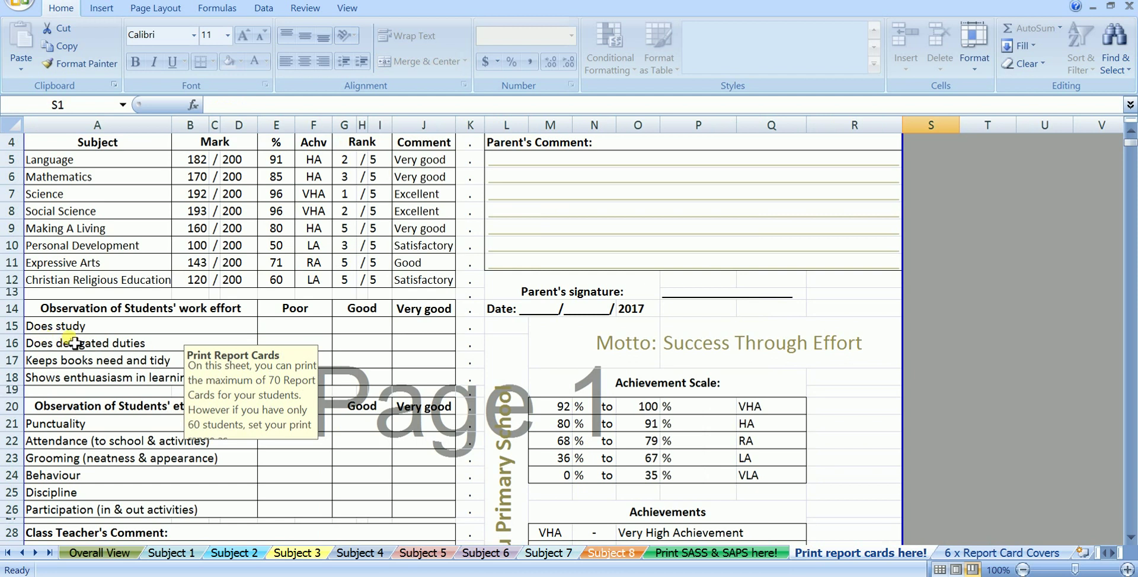
scroll(74, 343, down, 15)
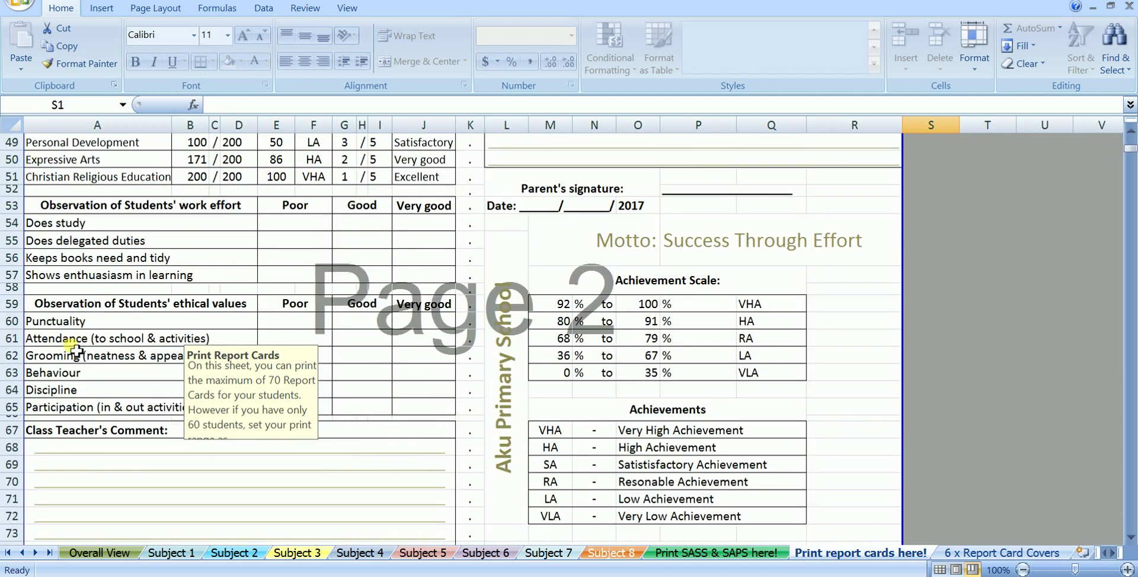
scroll(76, 351, down, 2)
scroll(76, 351, up, 2)
scroll(111, 284, up, 16)
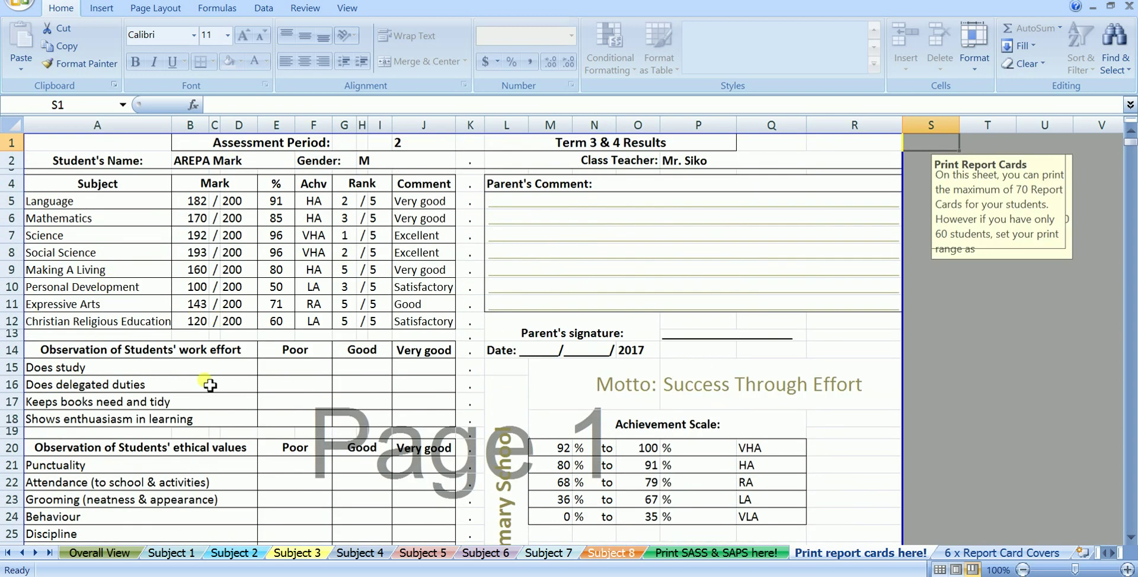
- Clear the first custom work effort statement on the Overall View sheet and return to the Print report cards here! sheet
click(113, 554)
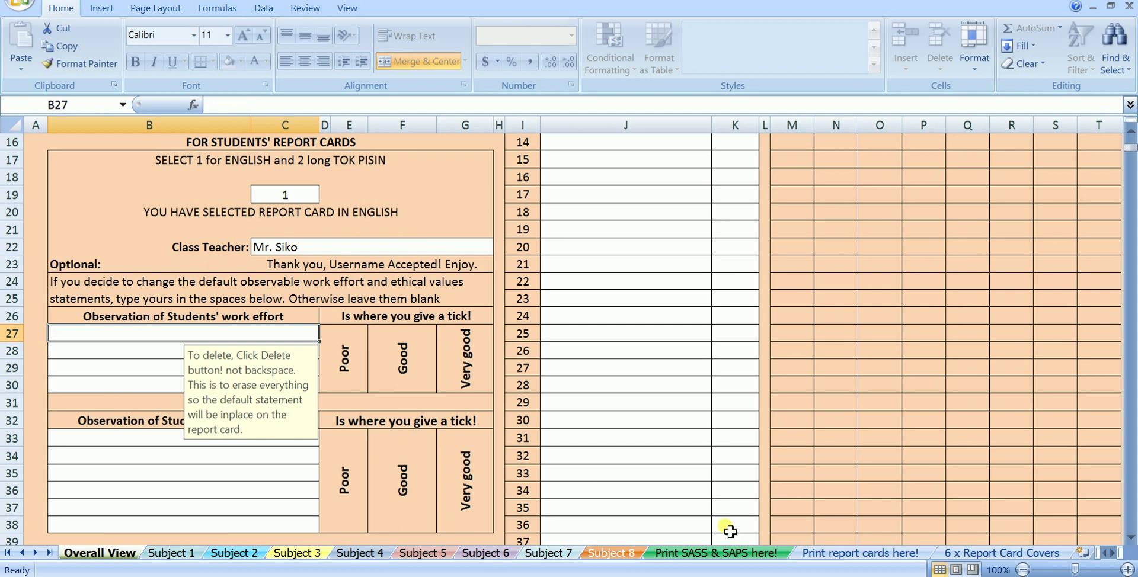
click(854, 553)
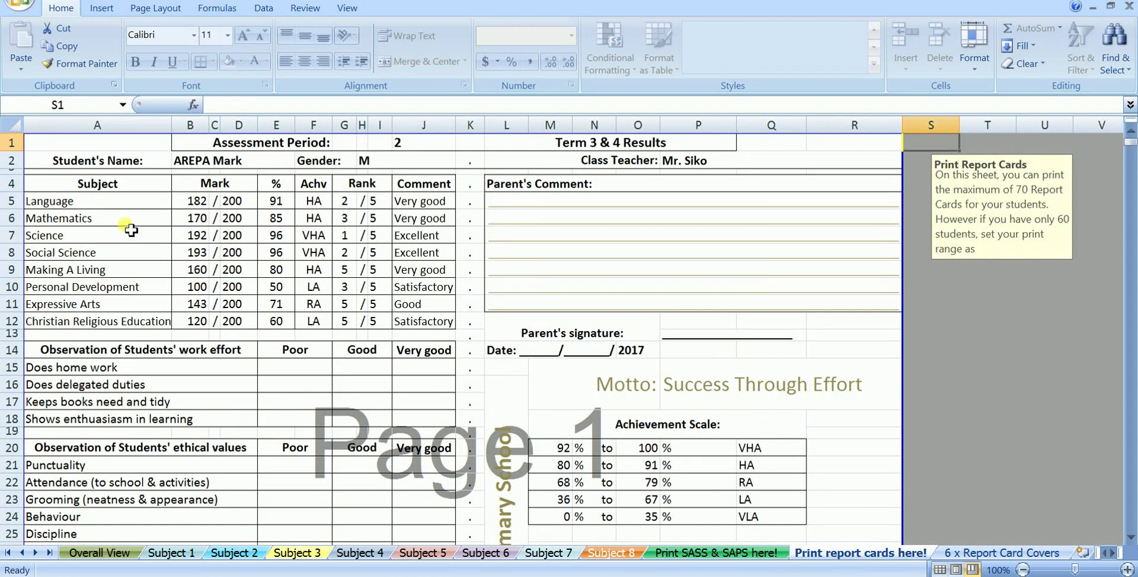
- Set the print range for the report cards to pages 1 to 5 and cancel the print job
key(alt+f)
click(301, 395)
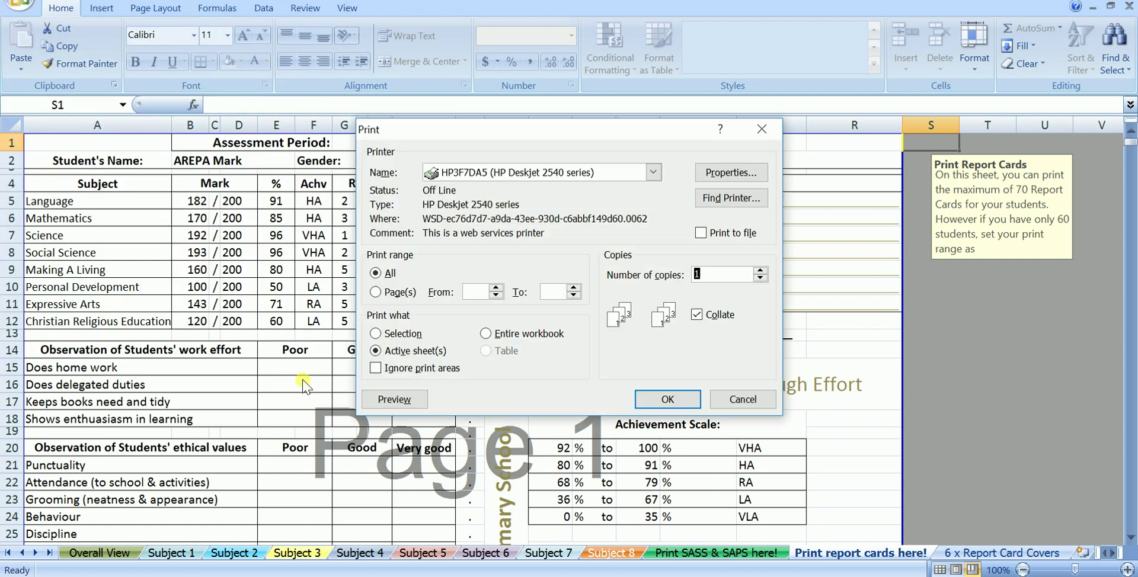
click(496, 288)
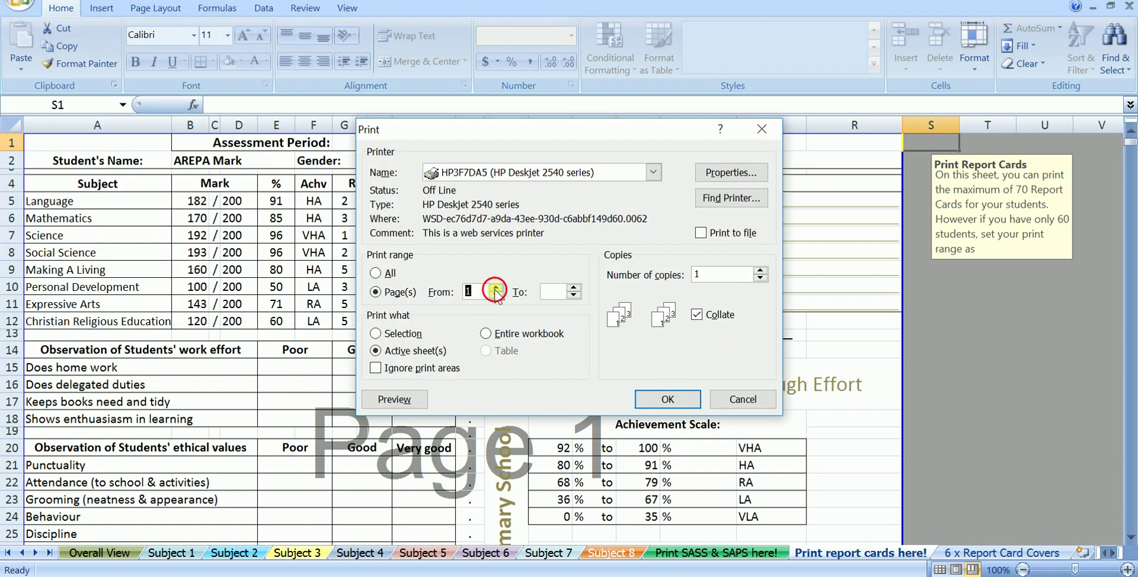
click(574, 287)
text(5)
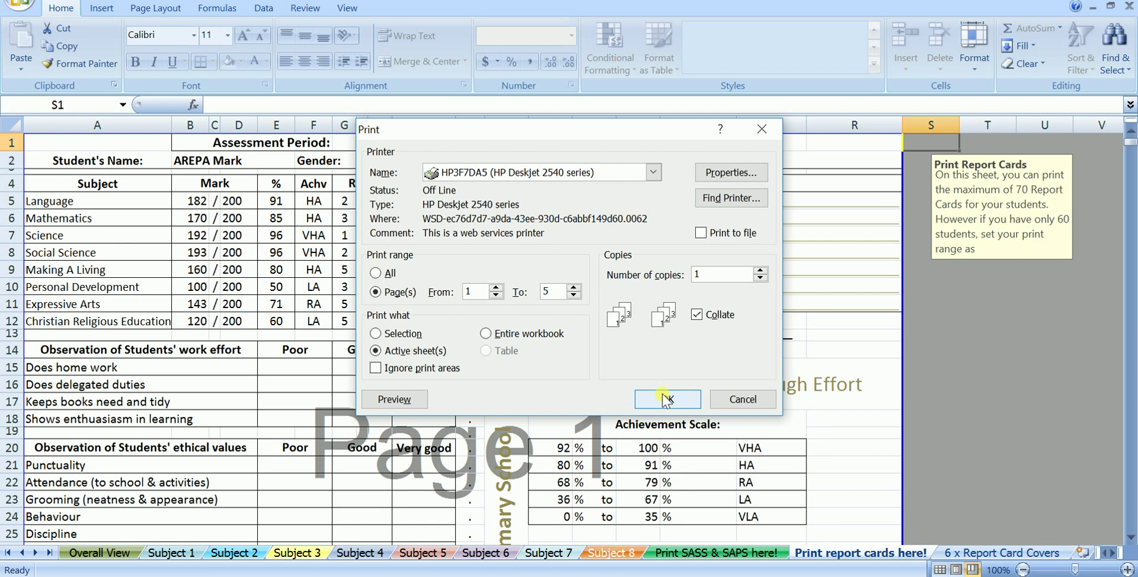
click(727, 404)
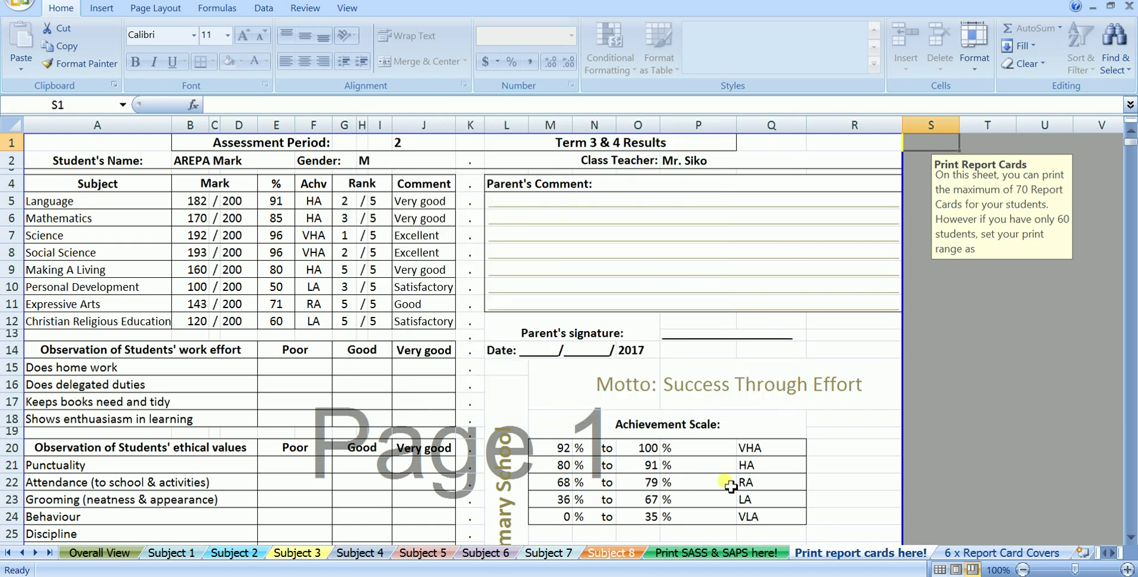
- Review the six cover designs on the 6 x Report Card Covers sheet, including their school details, illustrations and student fields
click(981, 554)
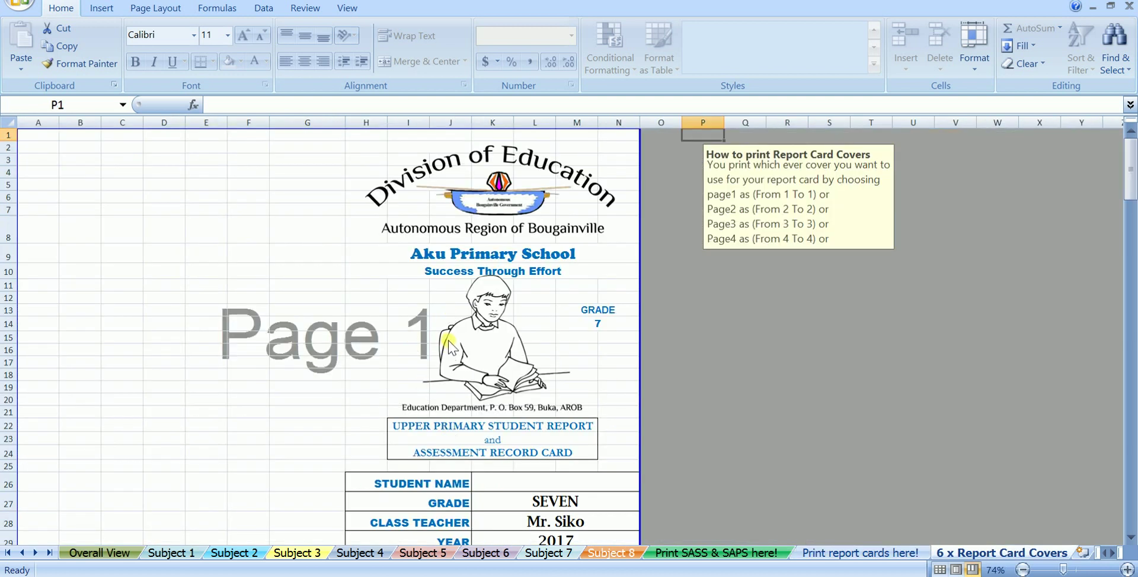
scroll(450, 345, down, 8)
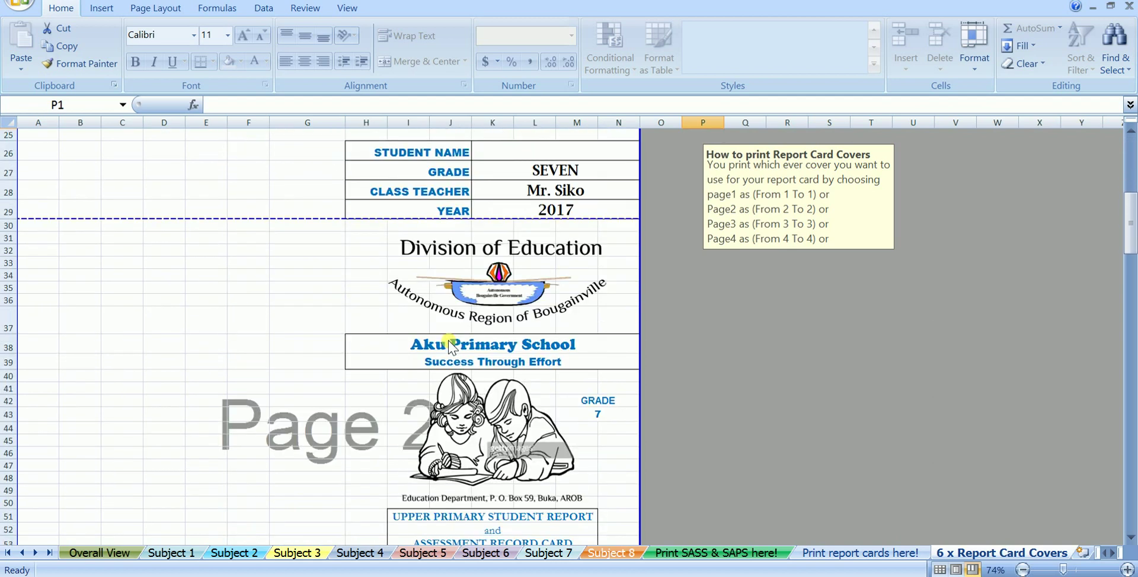
scroll(450, 345, down, 12)
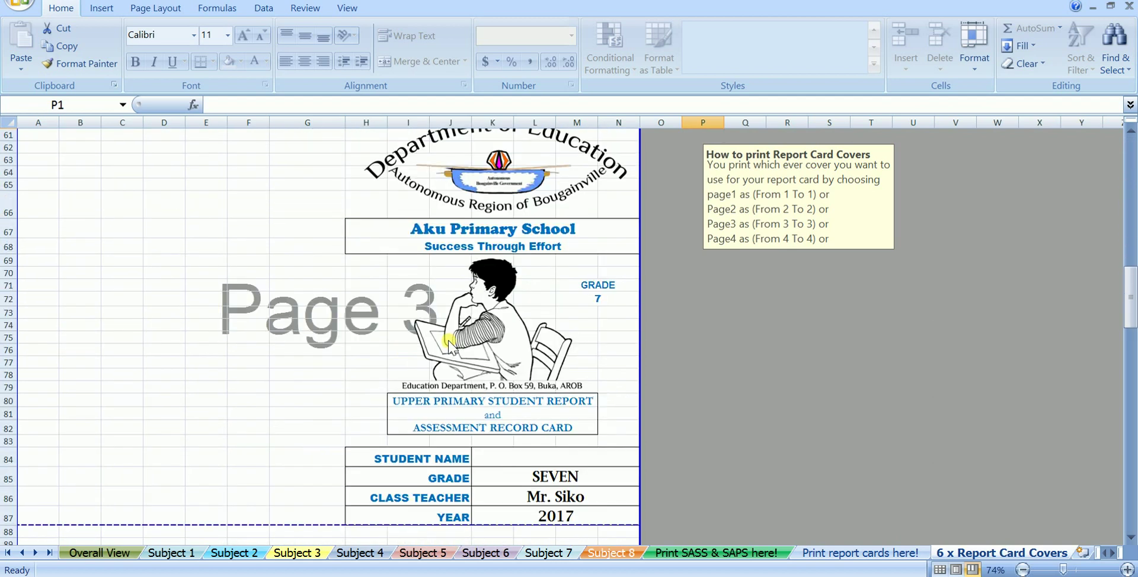
scroll(449, 345, down, 10)
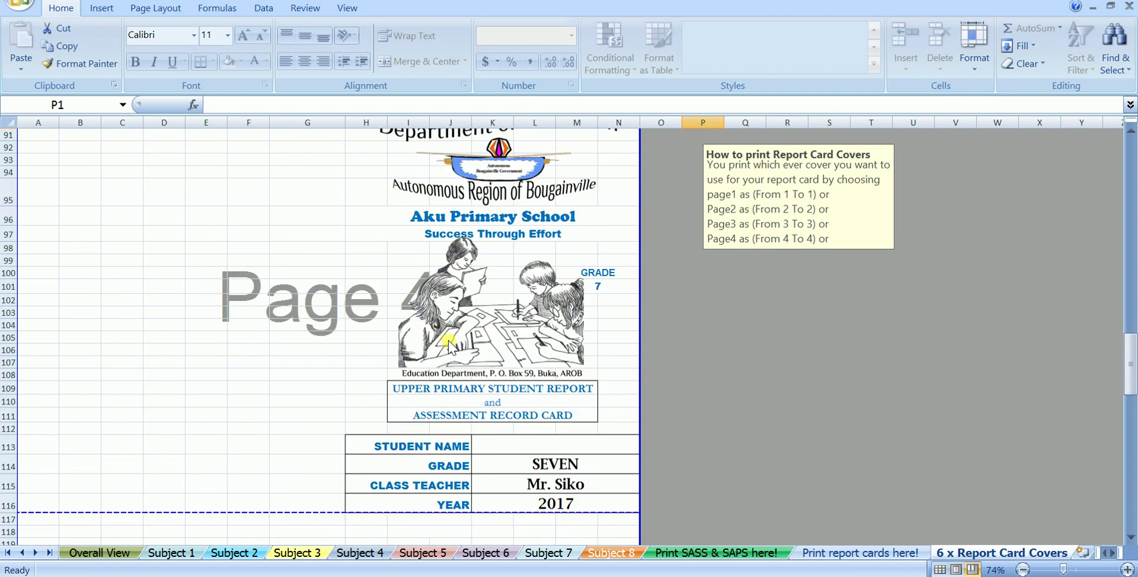
scroll(450, 345, down, 9)
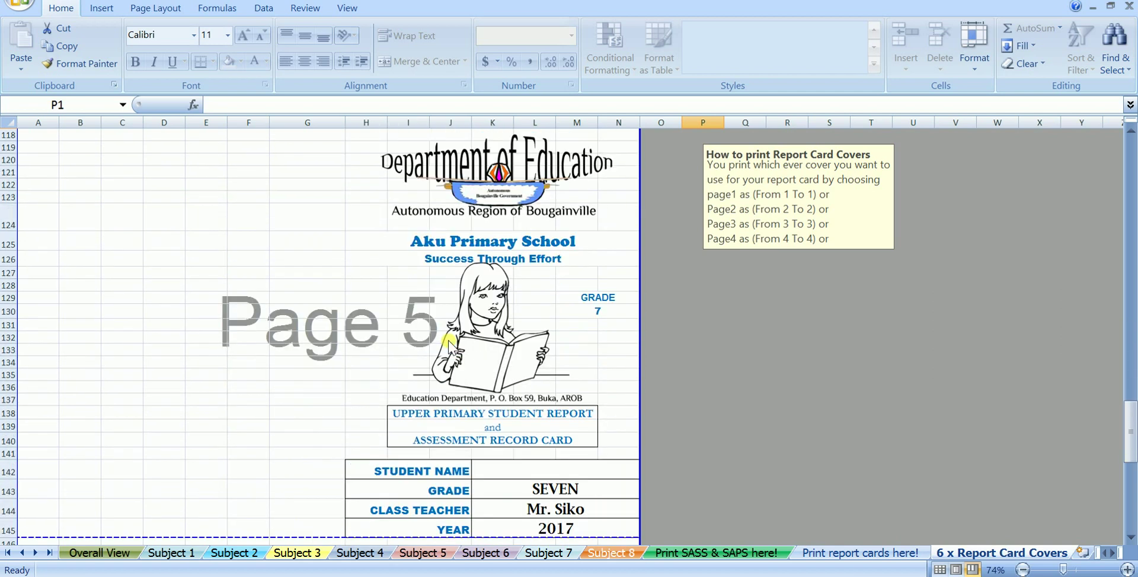
scroll(449, 344, down, 12)
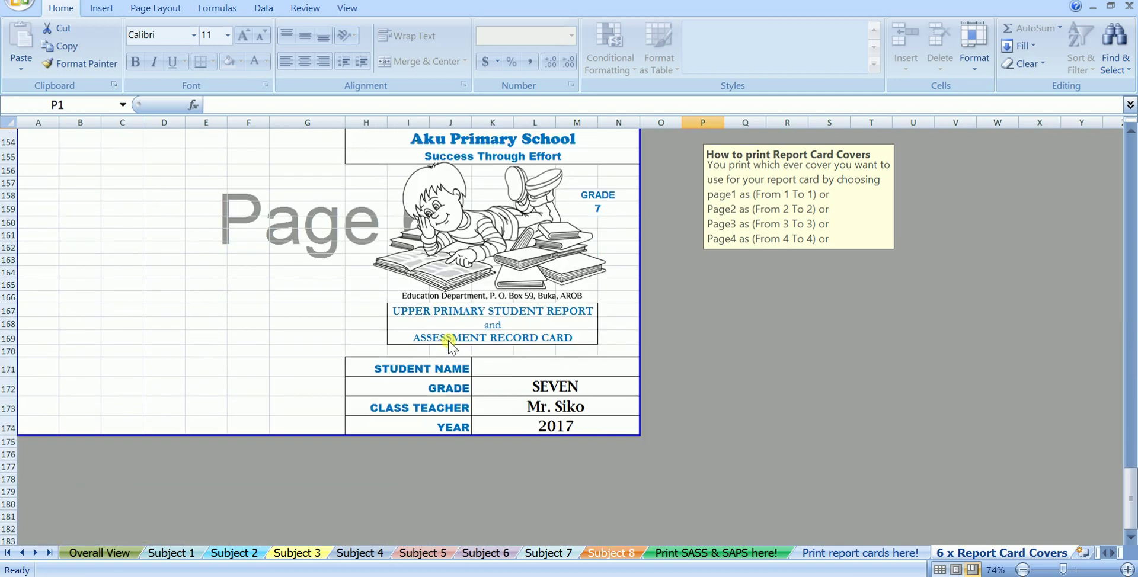
scroll(449, 344, up, 20)
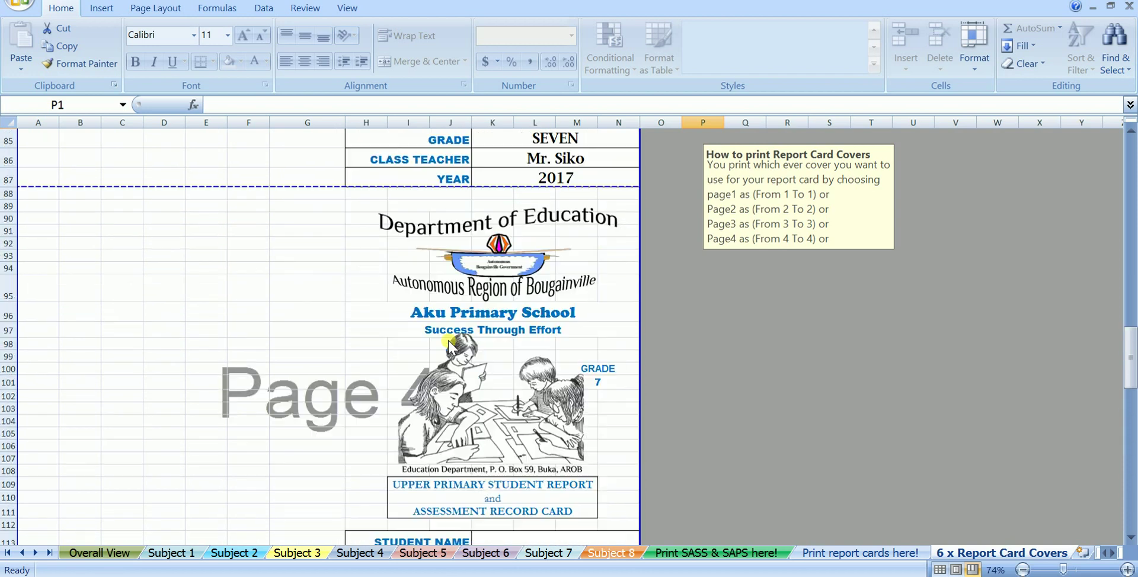
scroll(449, 345, up, 3)
scroll(449, 345, up, 13)
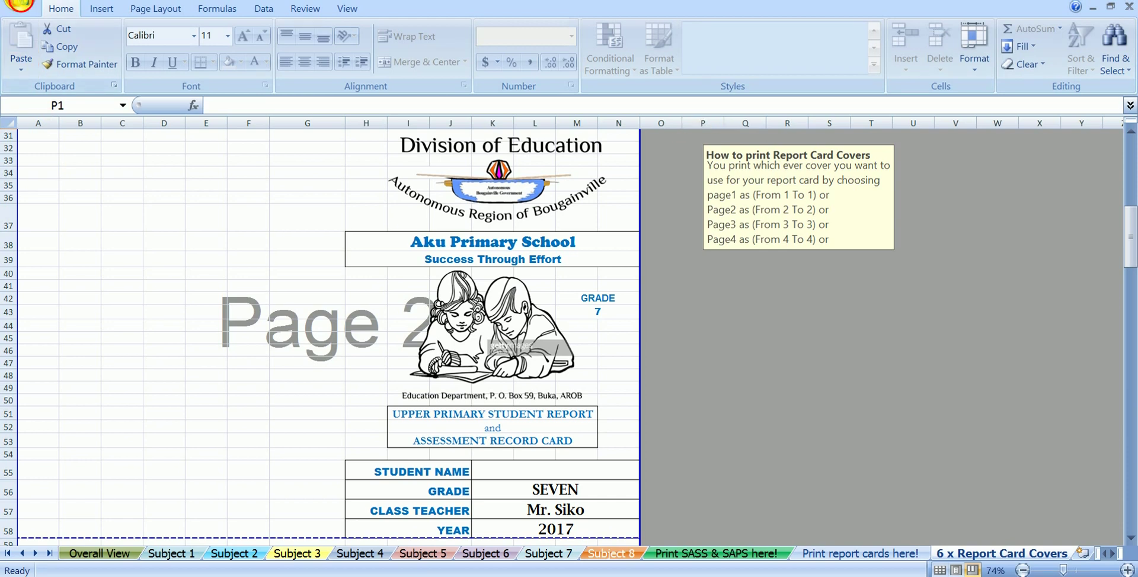
- Set up printing of cover page 2 only, with 5 copies, and cancel the print job
click(21, 6)
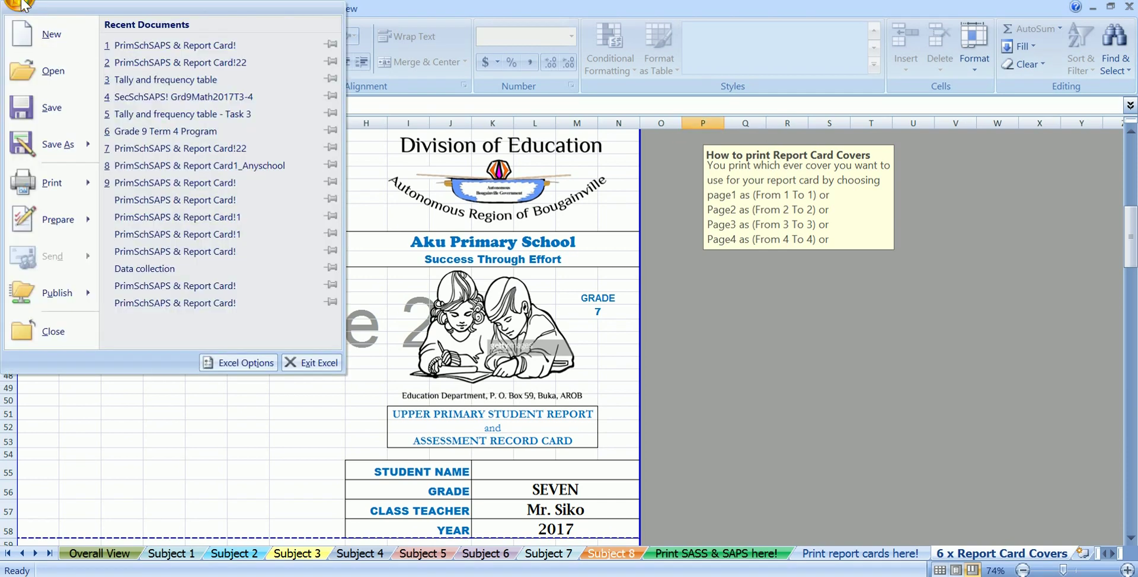
click(42, 200)
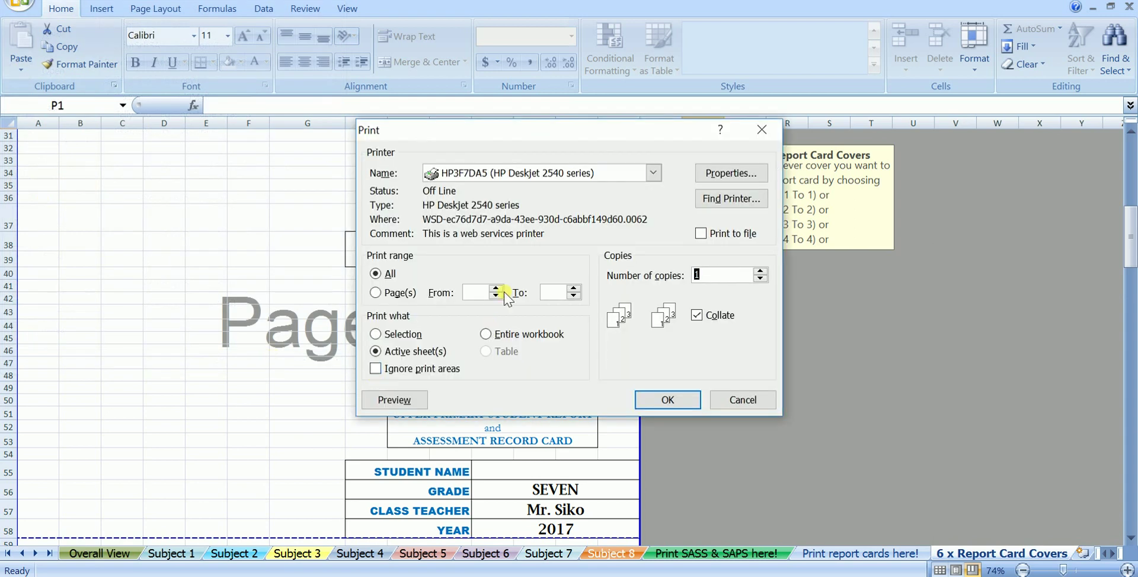
click(496, 289)
click(497, 289)
click(574, 289)
click(730, 284)
click(760, 271)
click(733, 276)
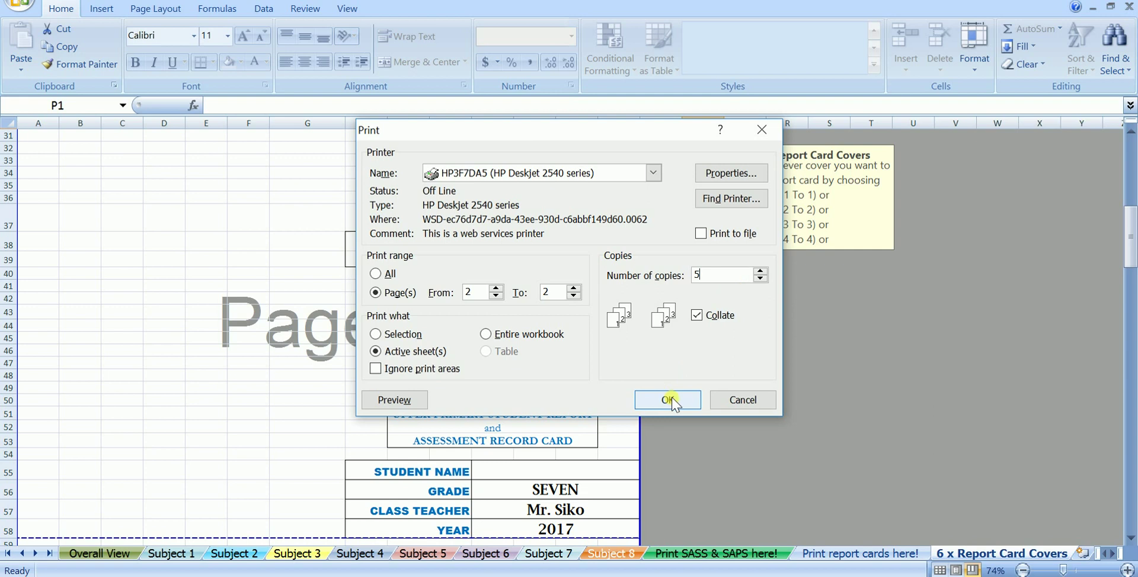
click(734, 402)
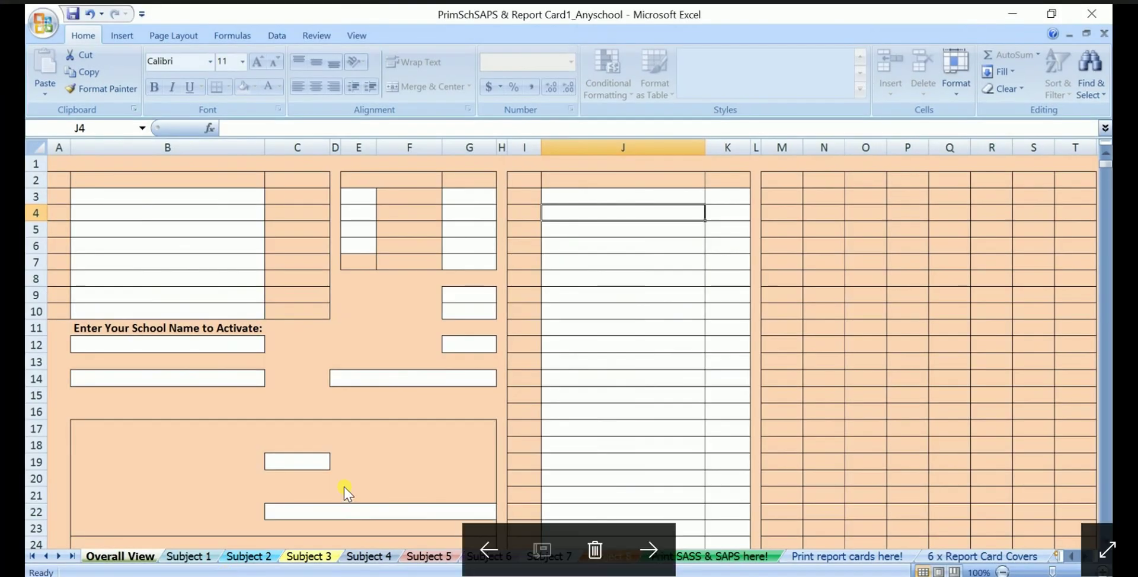
click(649, 549)
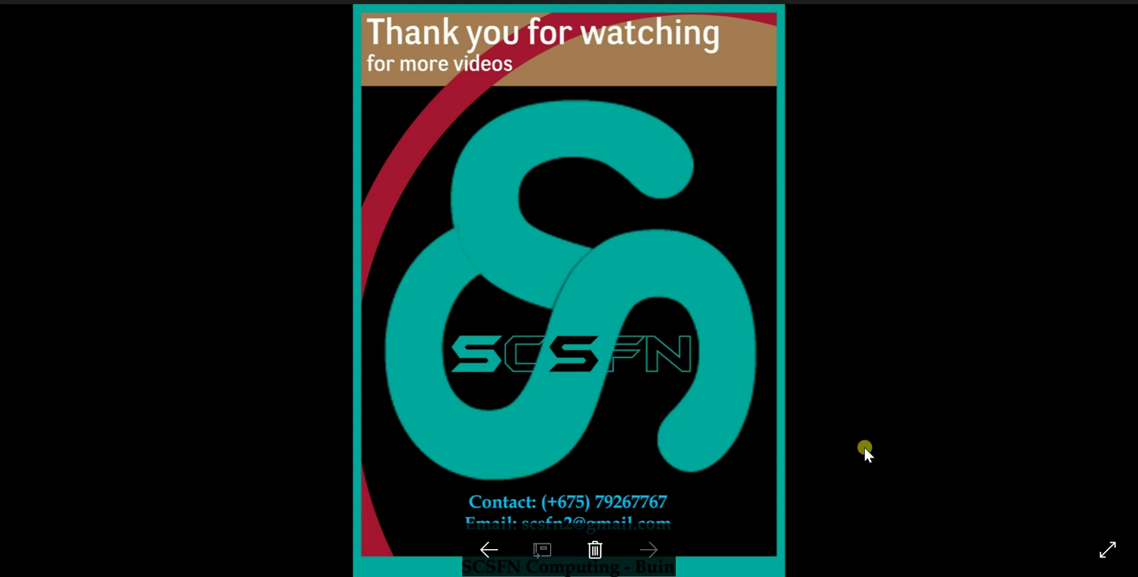